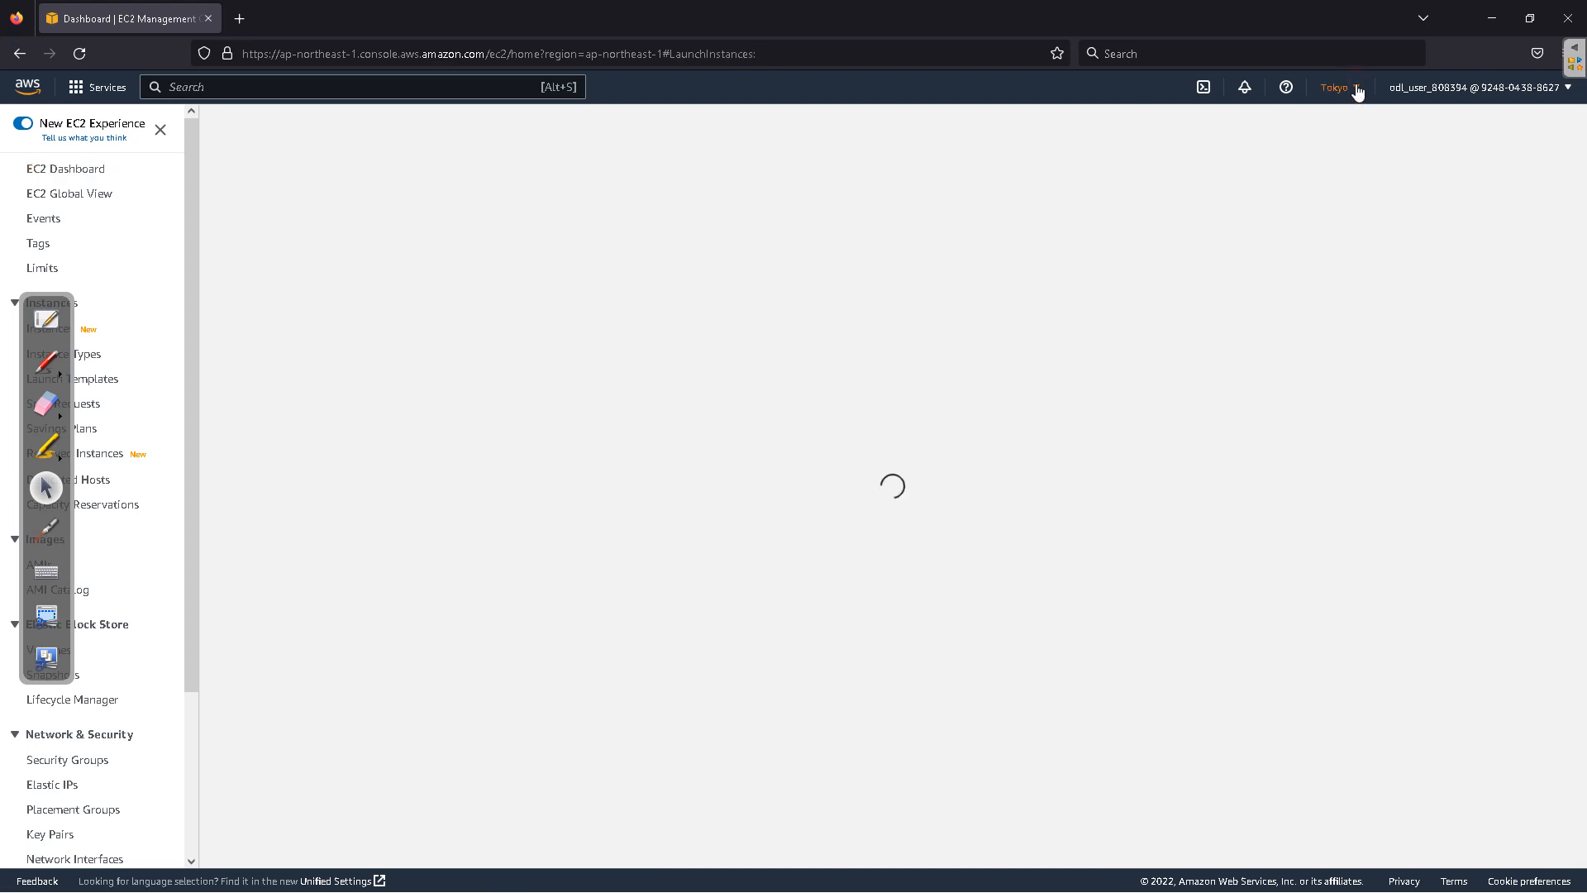
Step: Switch the console region from Asia Pacific (Tokyo) to US East (N. Virginia)
left_click(1356, 89)
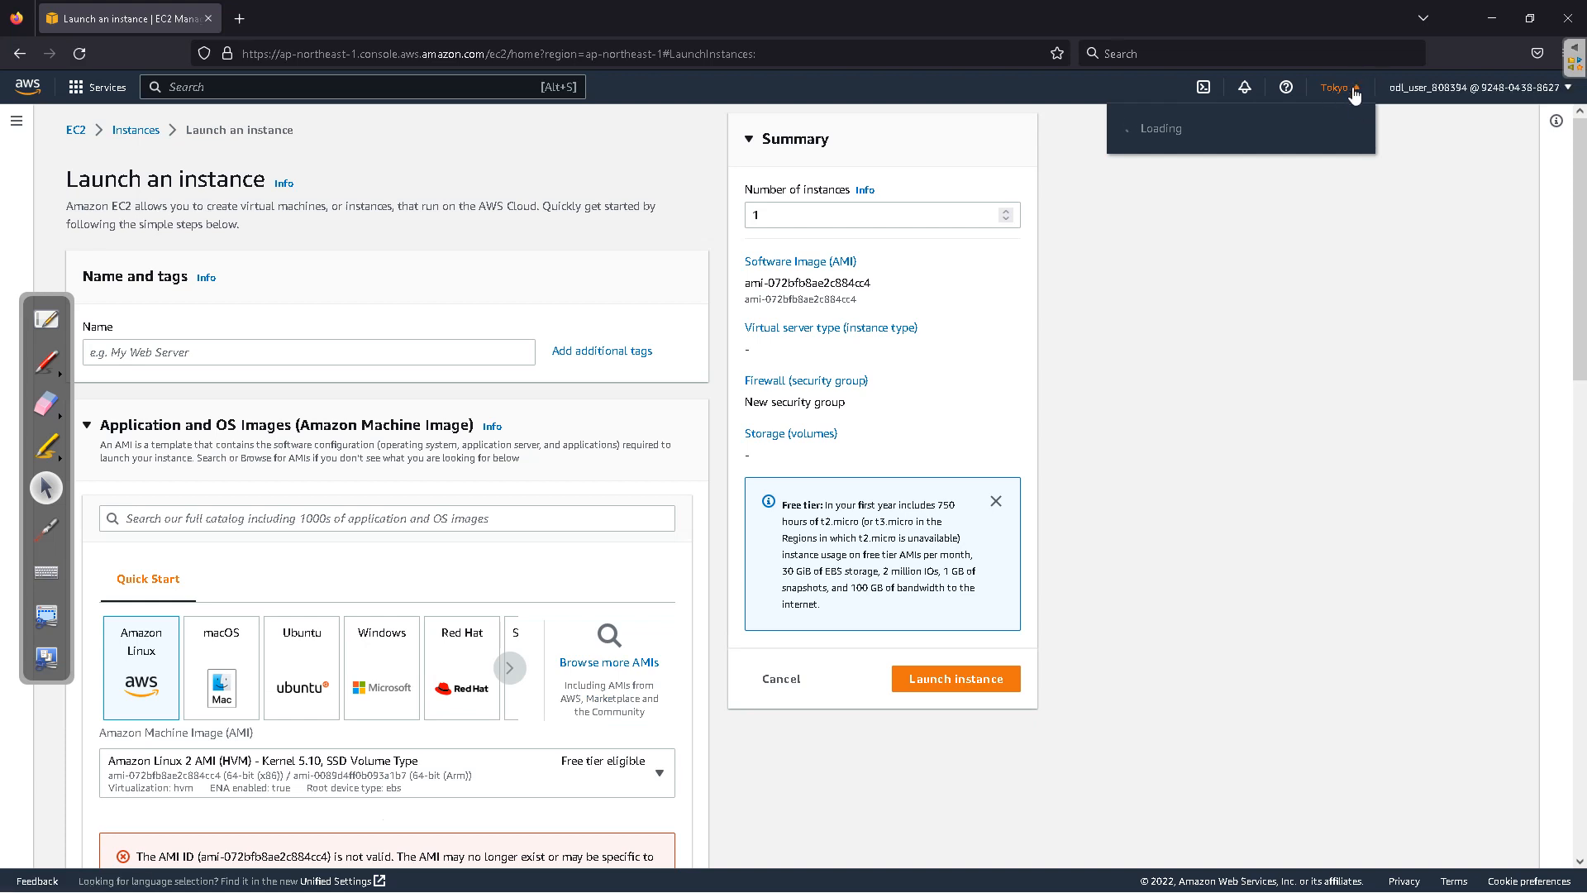
left_click(1356, 88)
left_click(1356, 88)
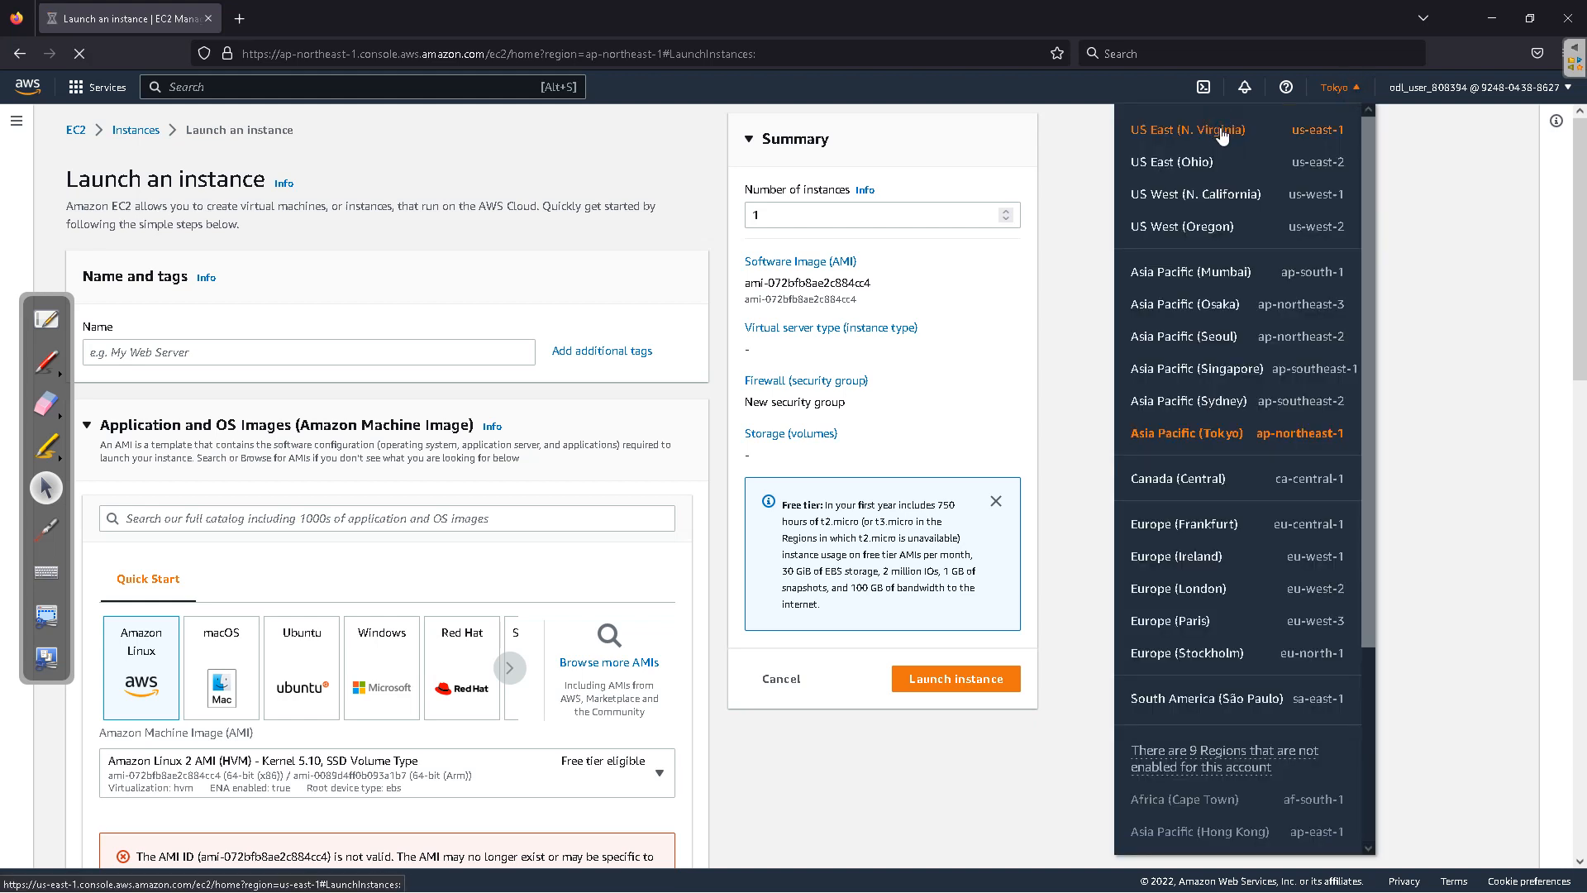
left_click(1320, 132)
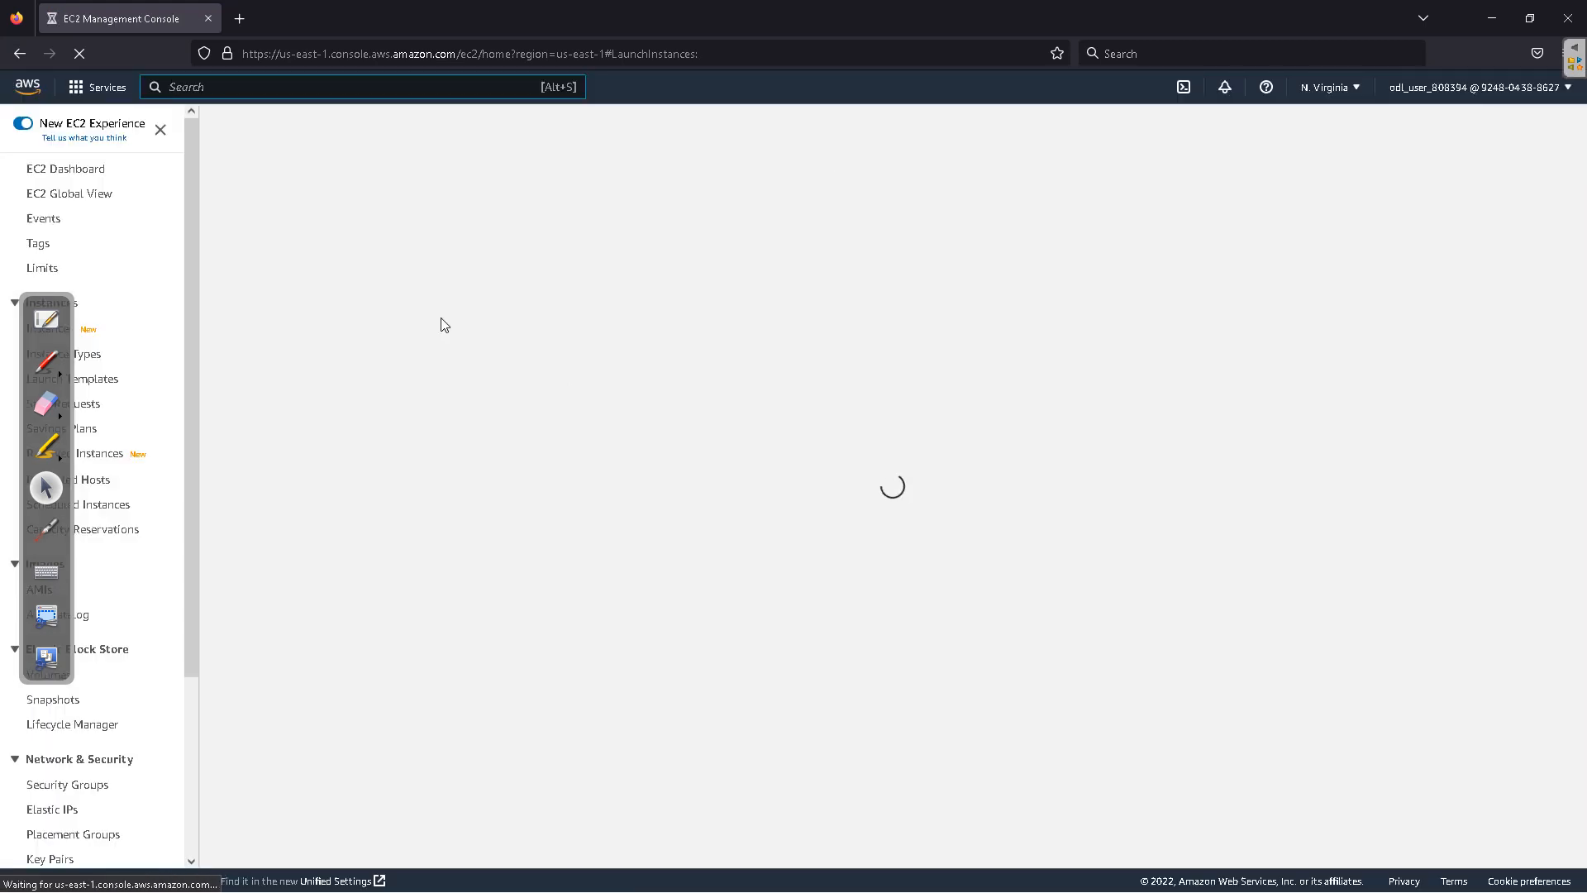
Step: Move the floating annotation toolbar off the navigation menu to the opposite side of the page
left_click_drag(56, 301, 1534, 327)
left_click(1565, 384)
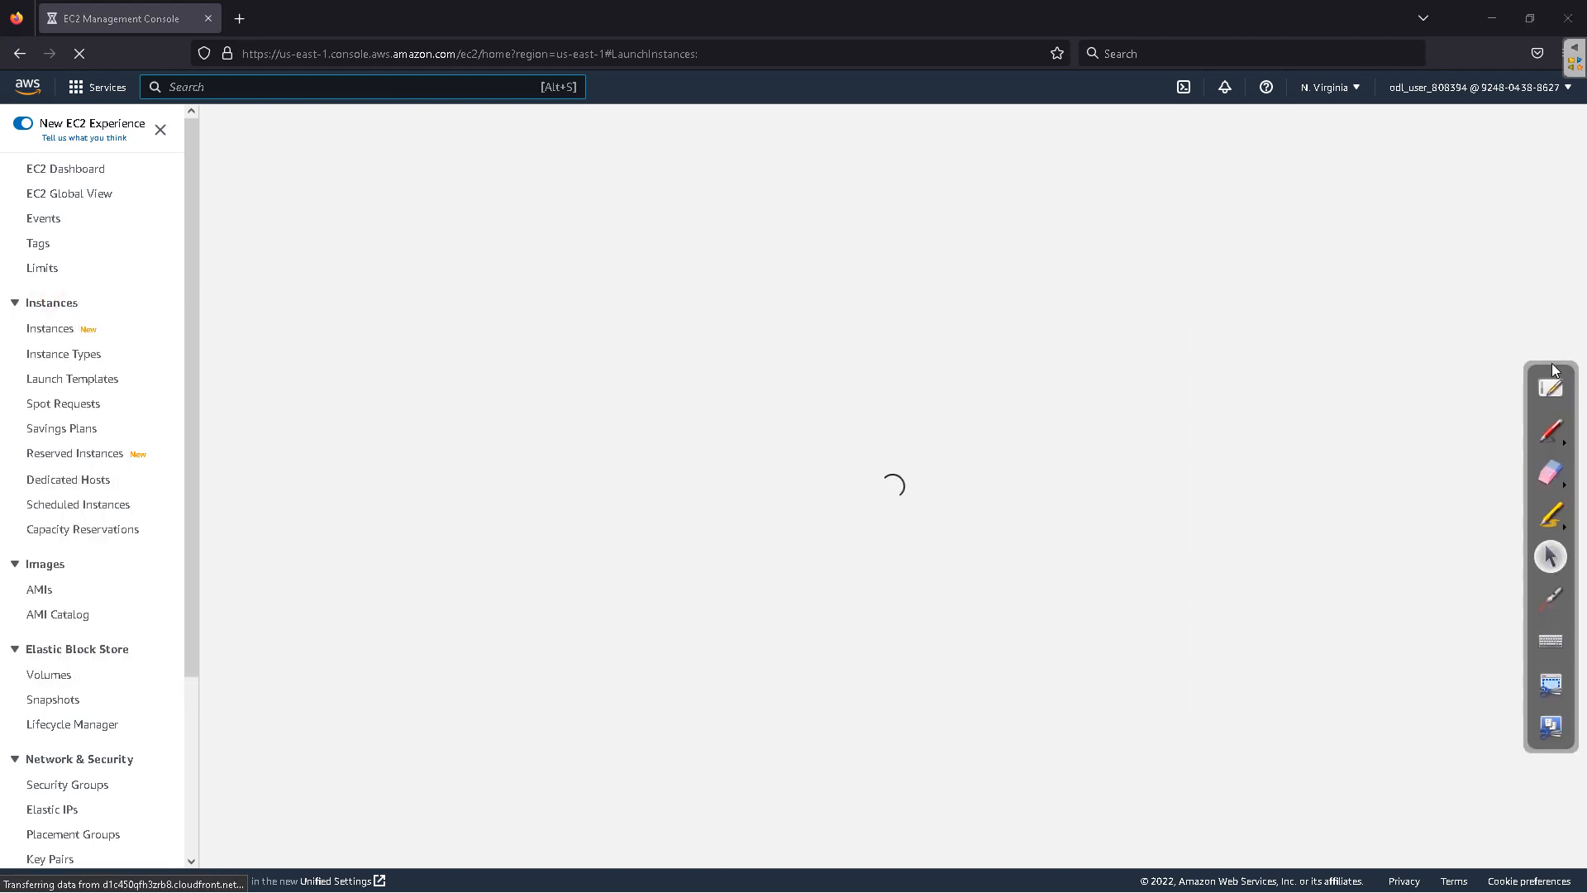
scroll(504, 414, "up", 2)
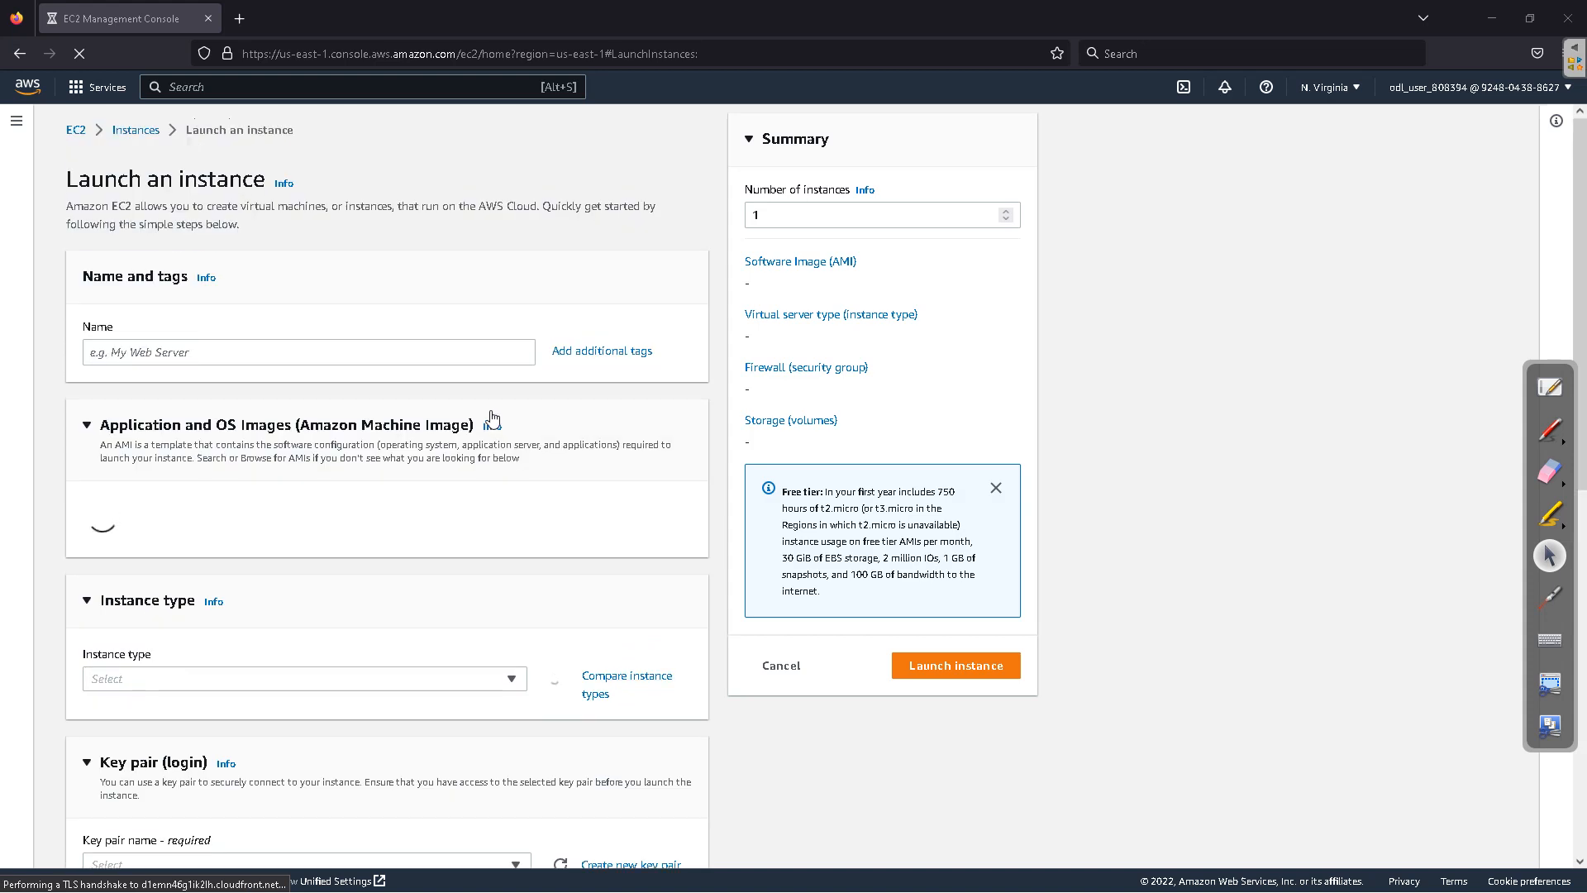
left_click(224, 353)
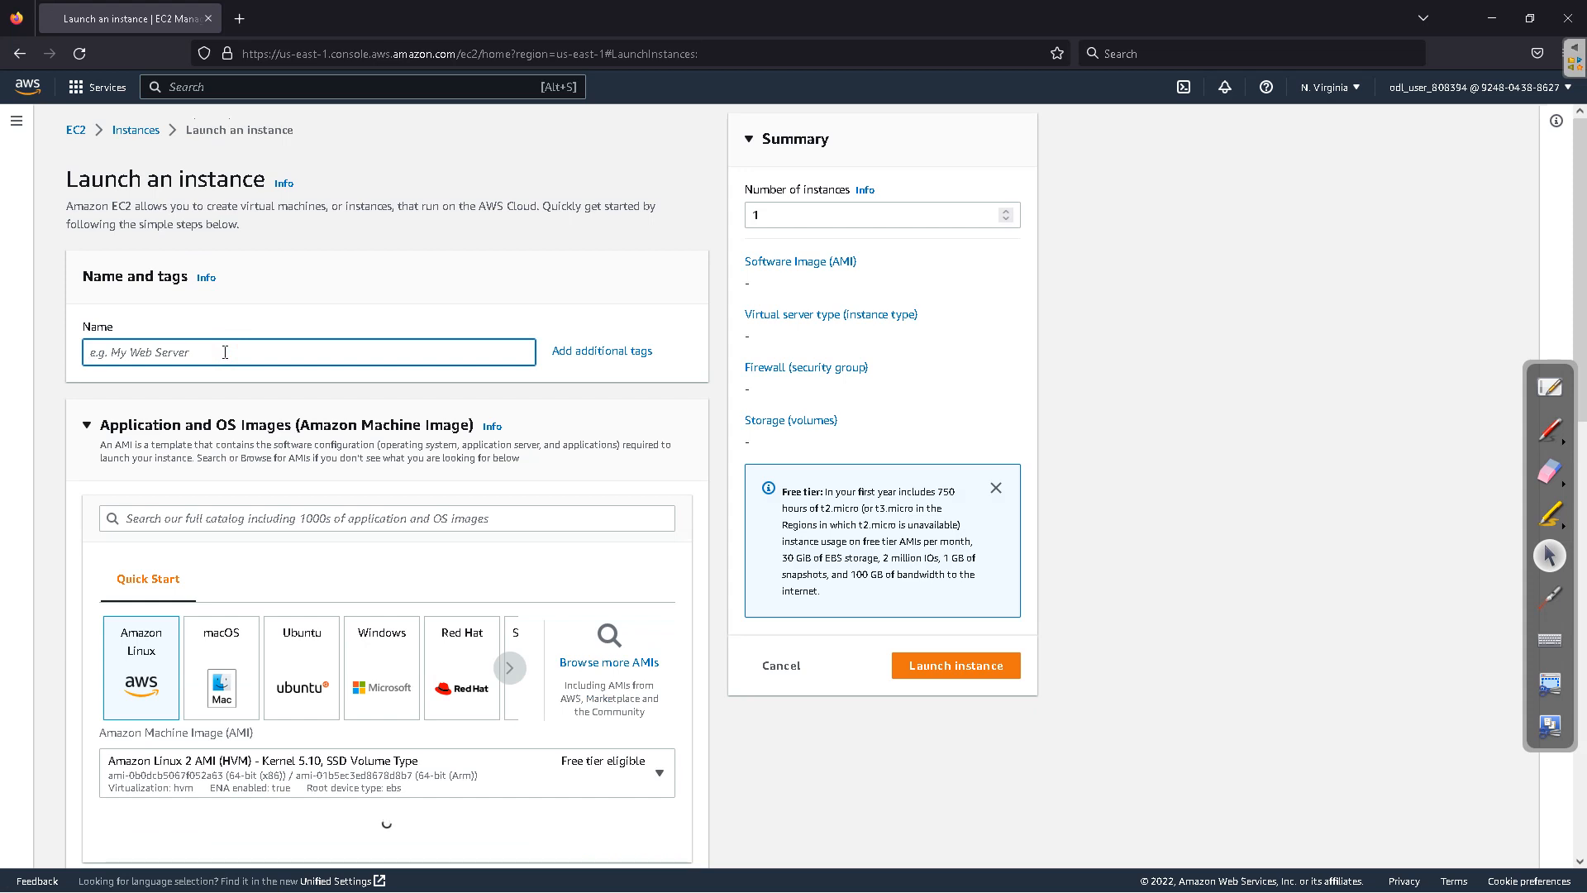
type("te")
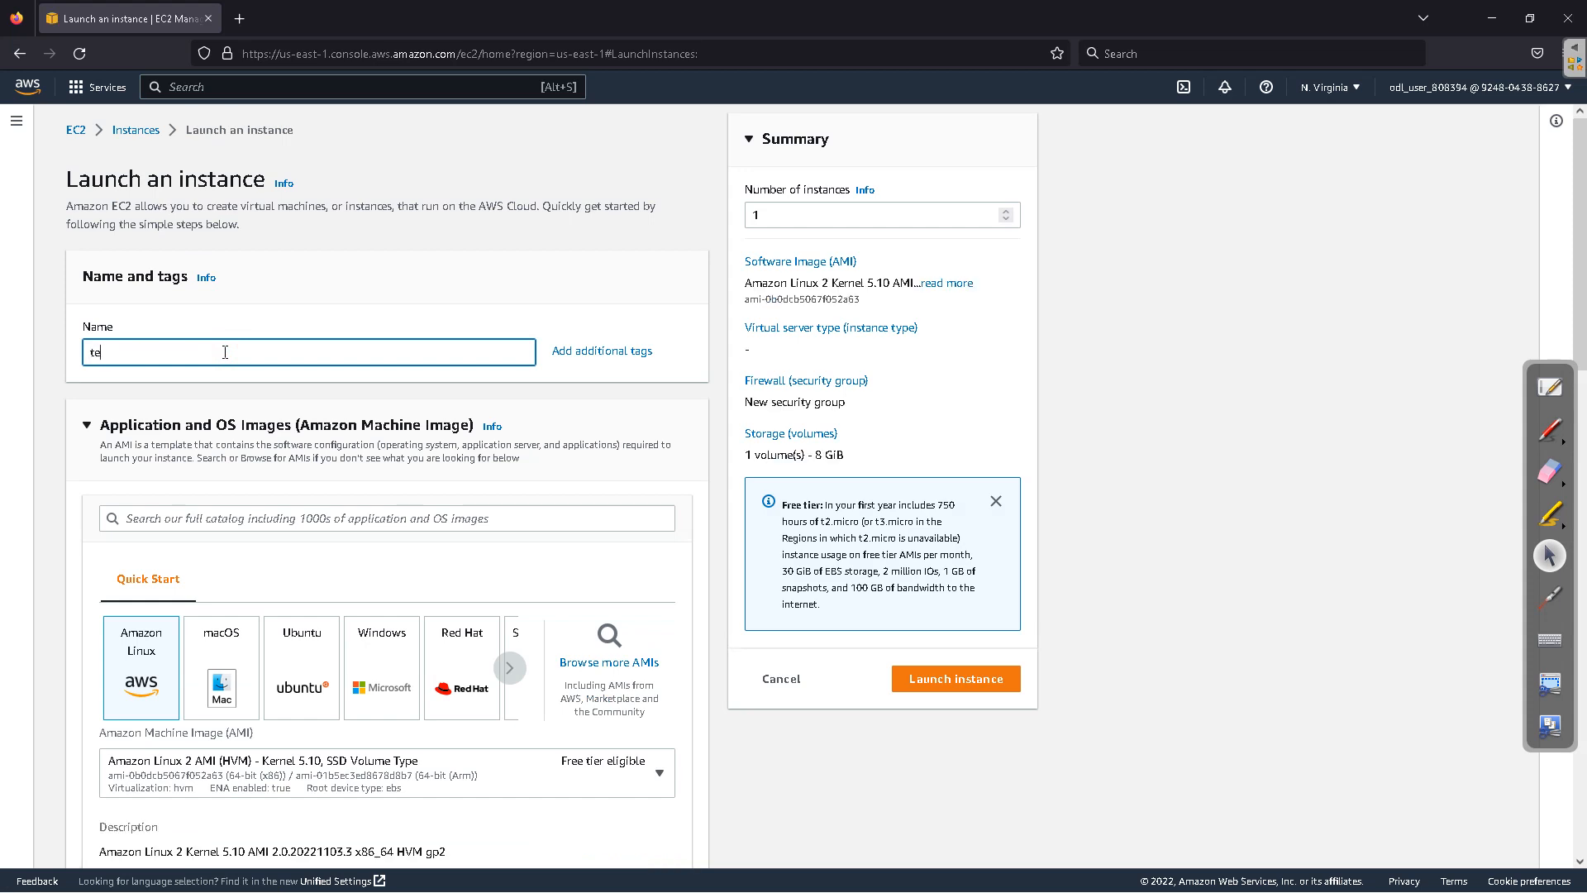
key("BackSpace")
key("BackSpace")
Step: Create a new RSA key pair named "test" in .pem format for logging in to the instance
scroll(95, 645, "down", 3)
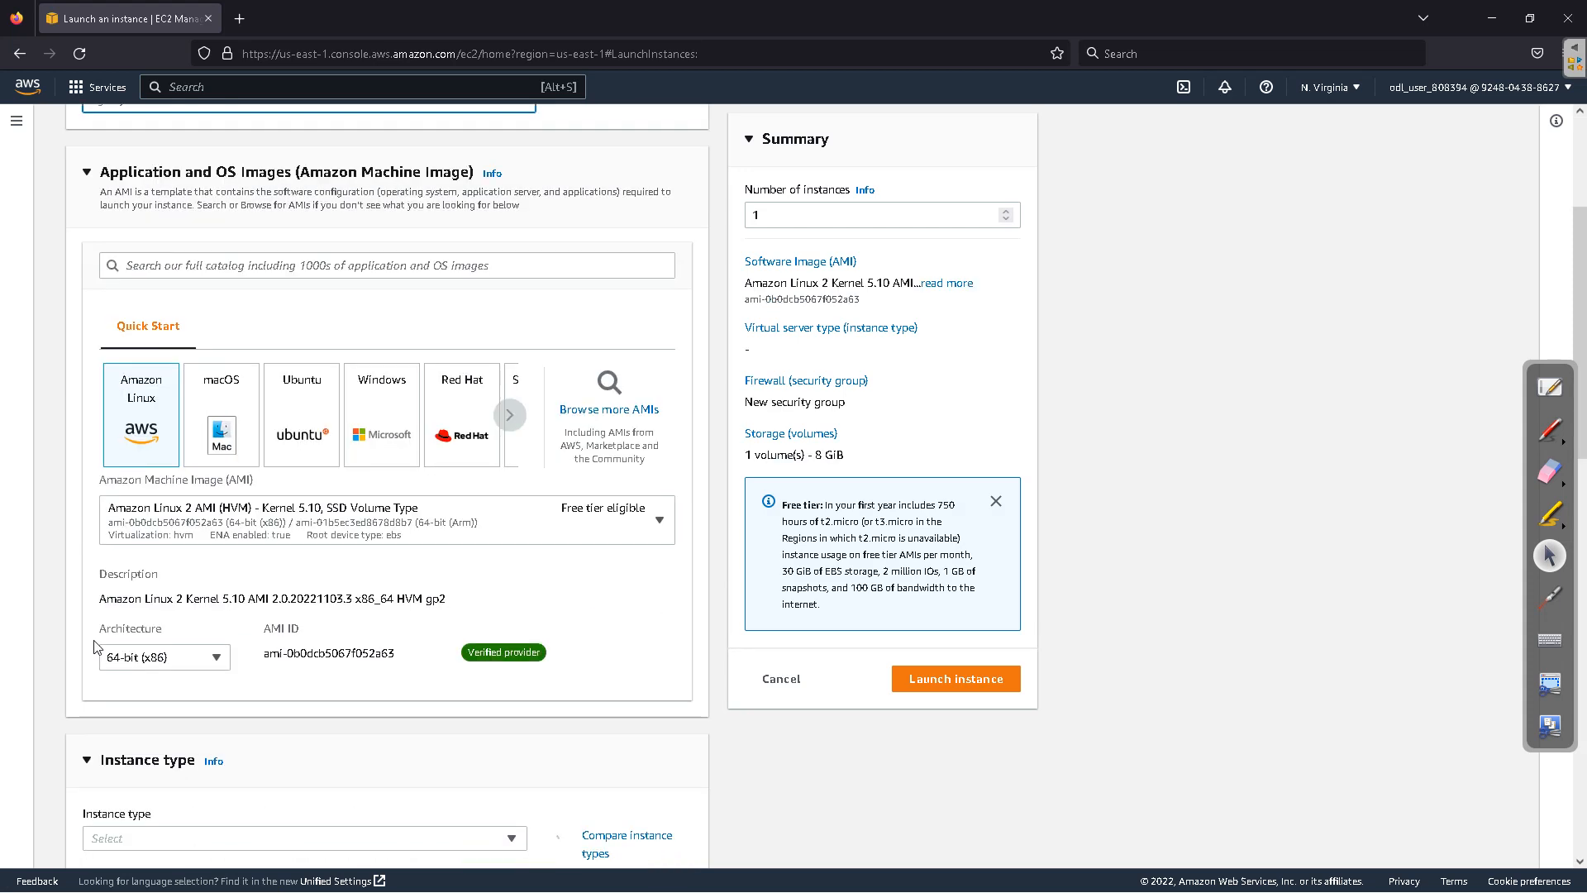
scroll(95, 645, "down", 8)
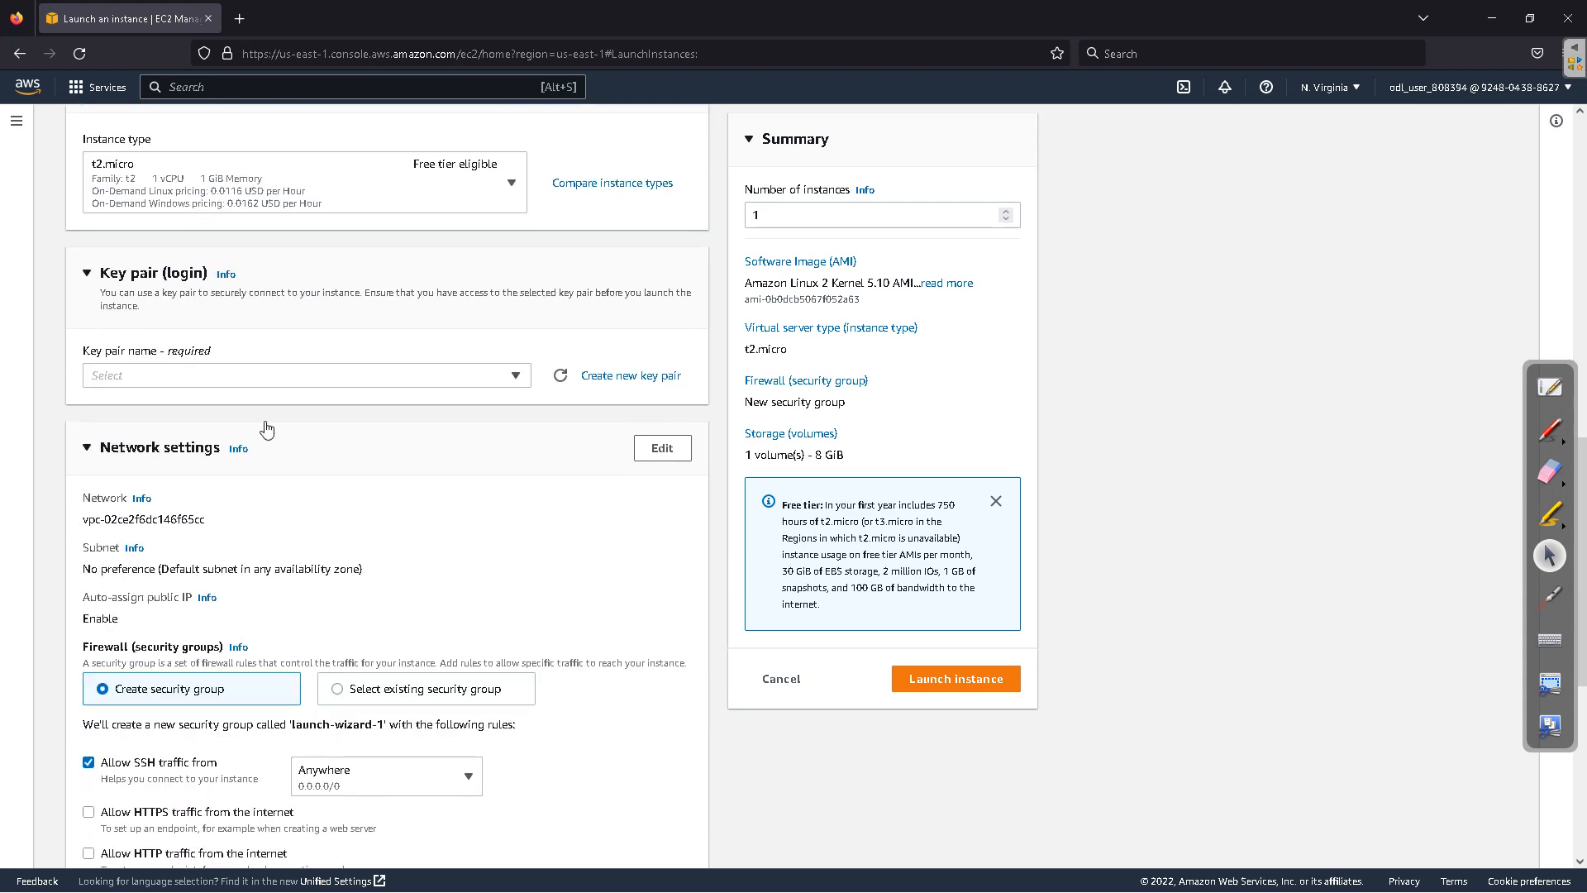
left_click(592, 376)
left_click(694, 433)
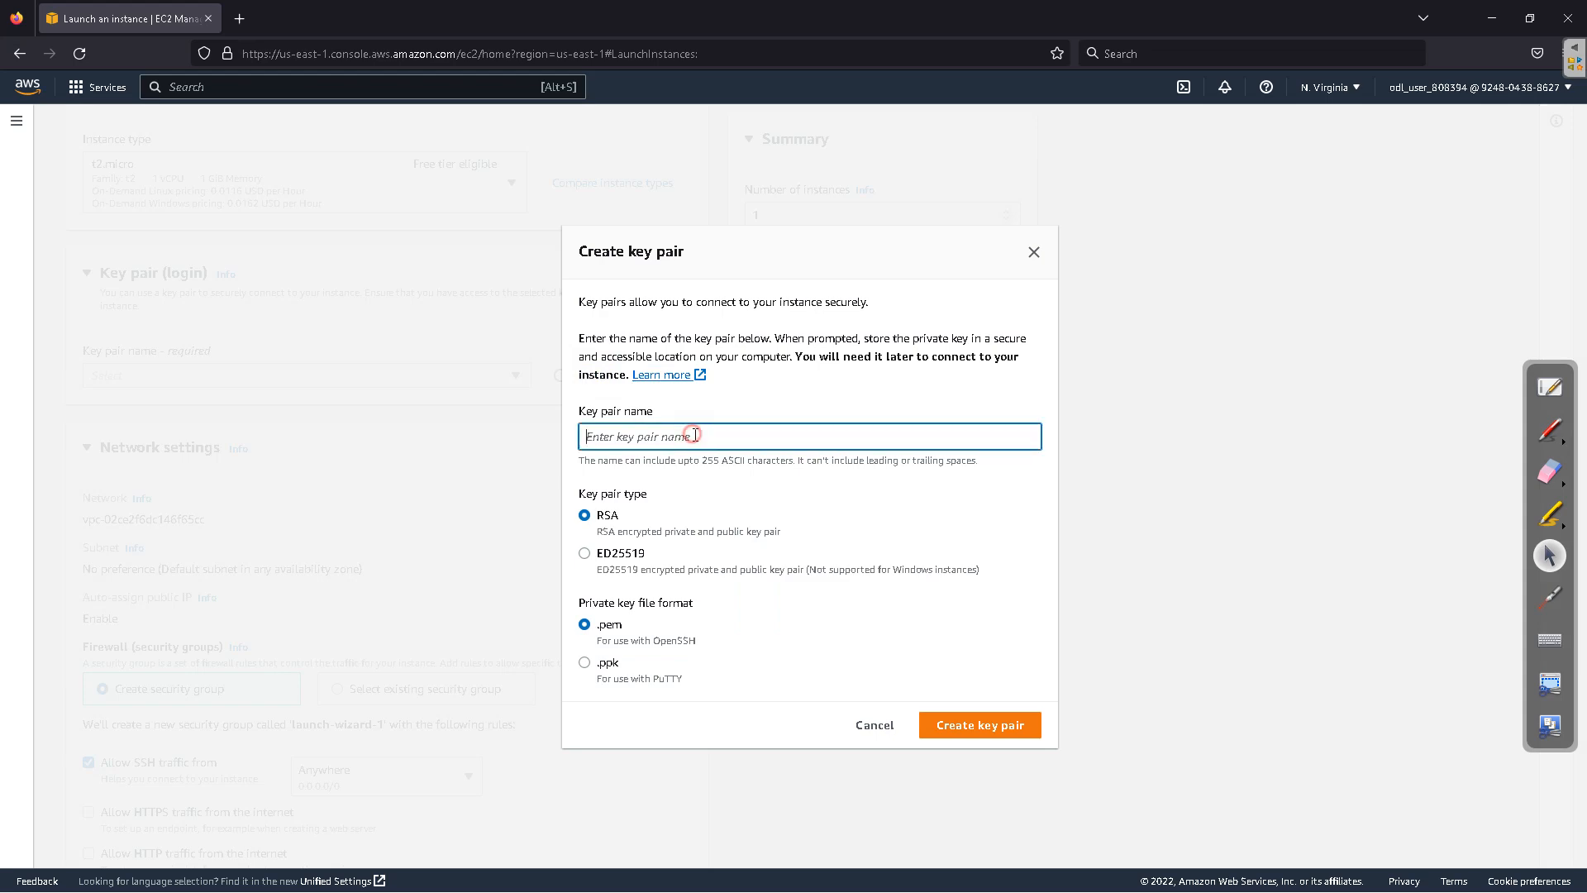
type("test")
left_click(982, 725)
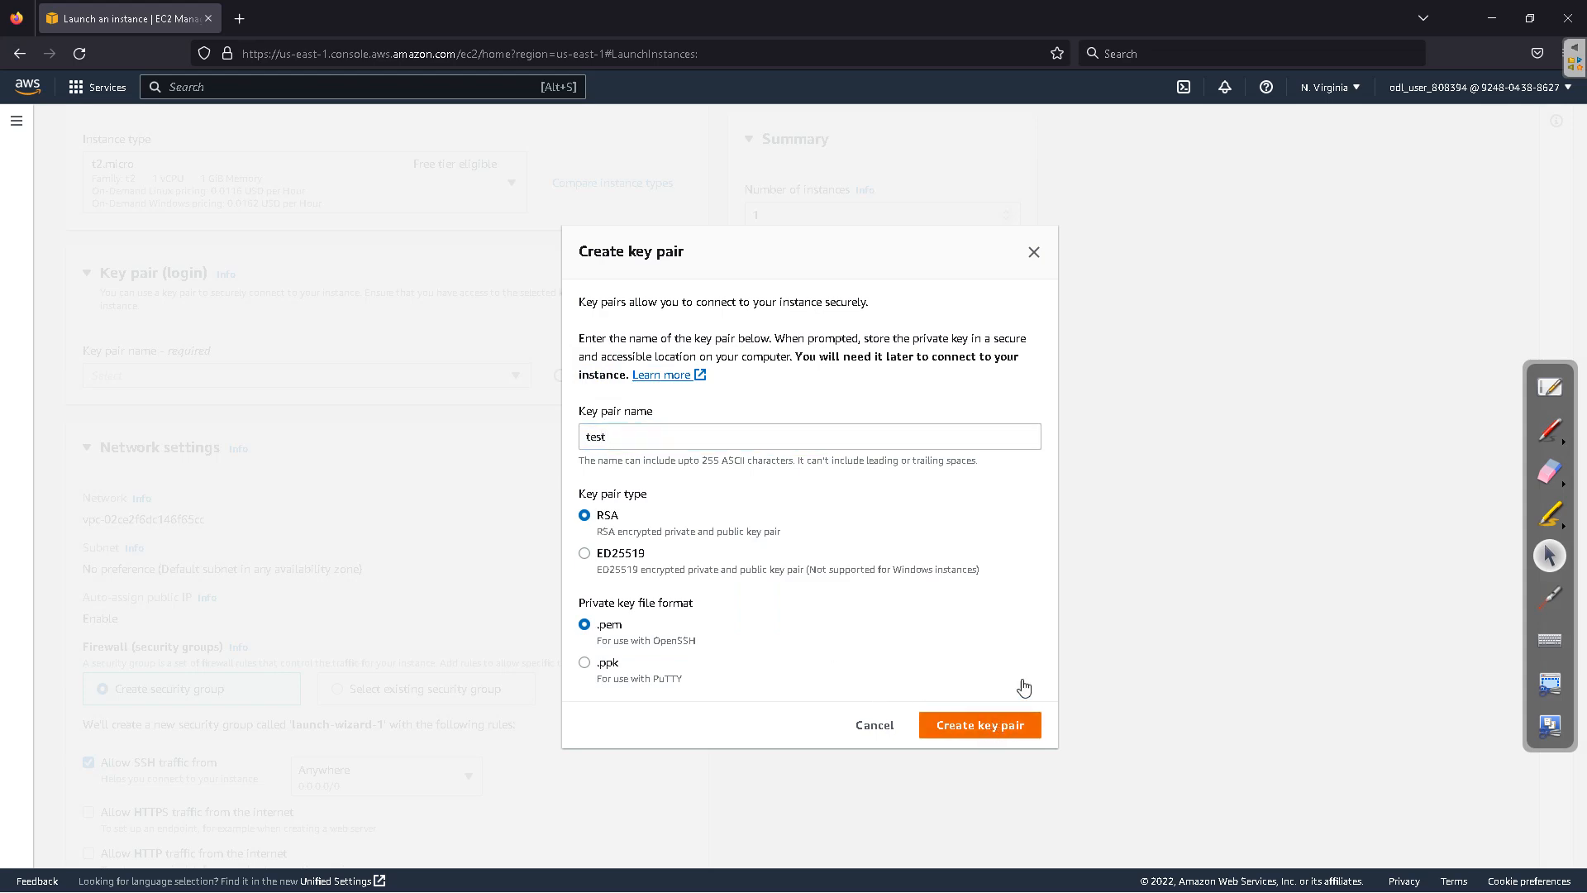
Step: Allow both HTTPS and HTTP traffic from the internet in the new security group
scroll(384, 411, "down", 3)
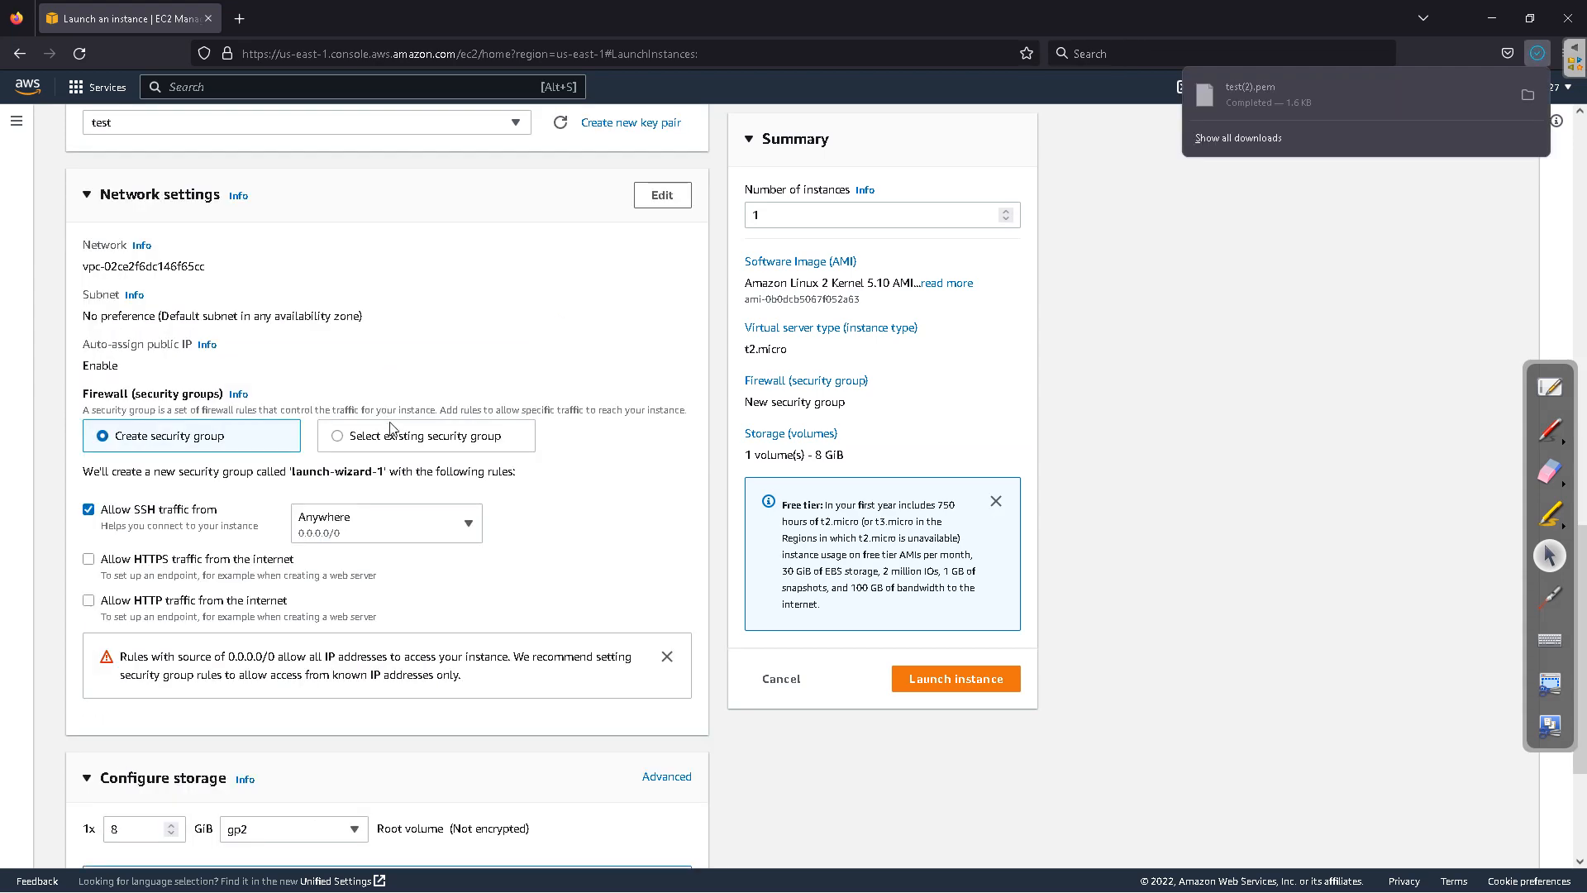
scroll(392, 457, "down", 2)
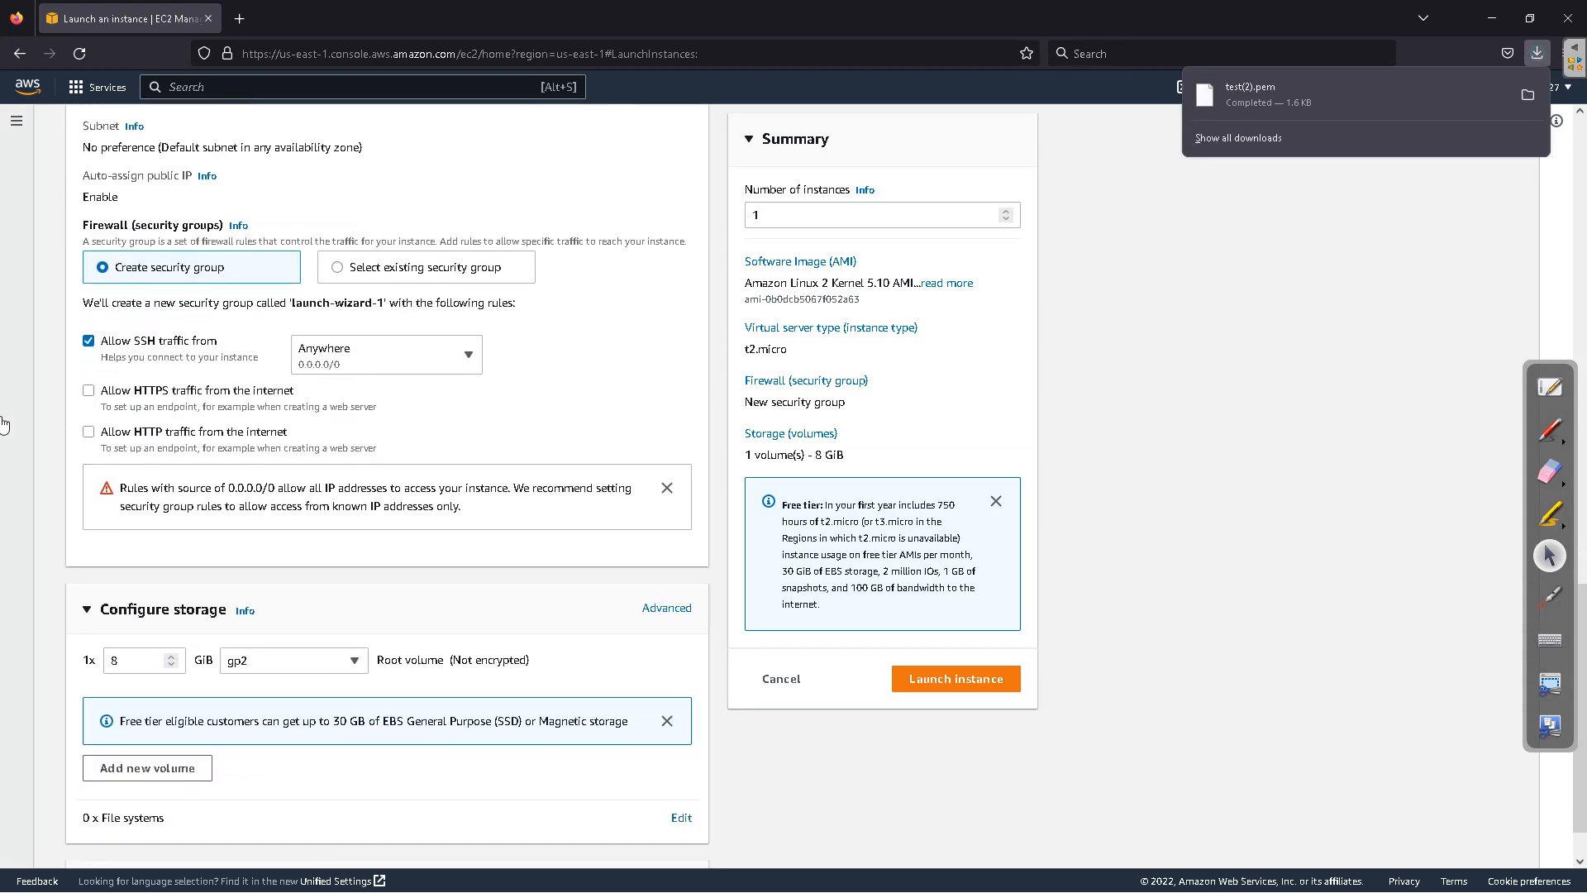
left_click(90, 395)
left_click(88, 431)
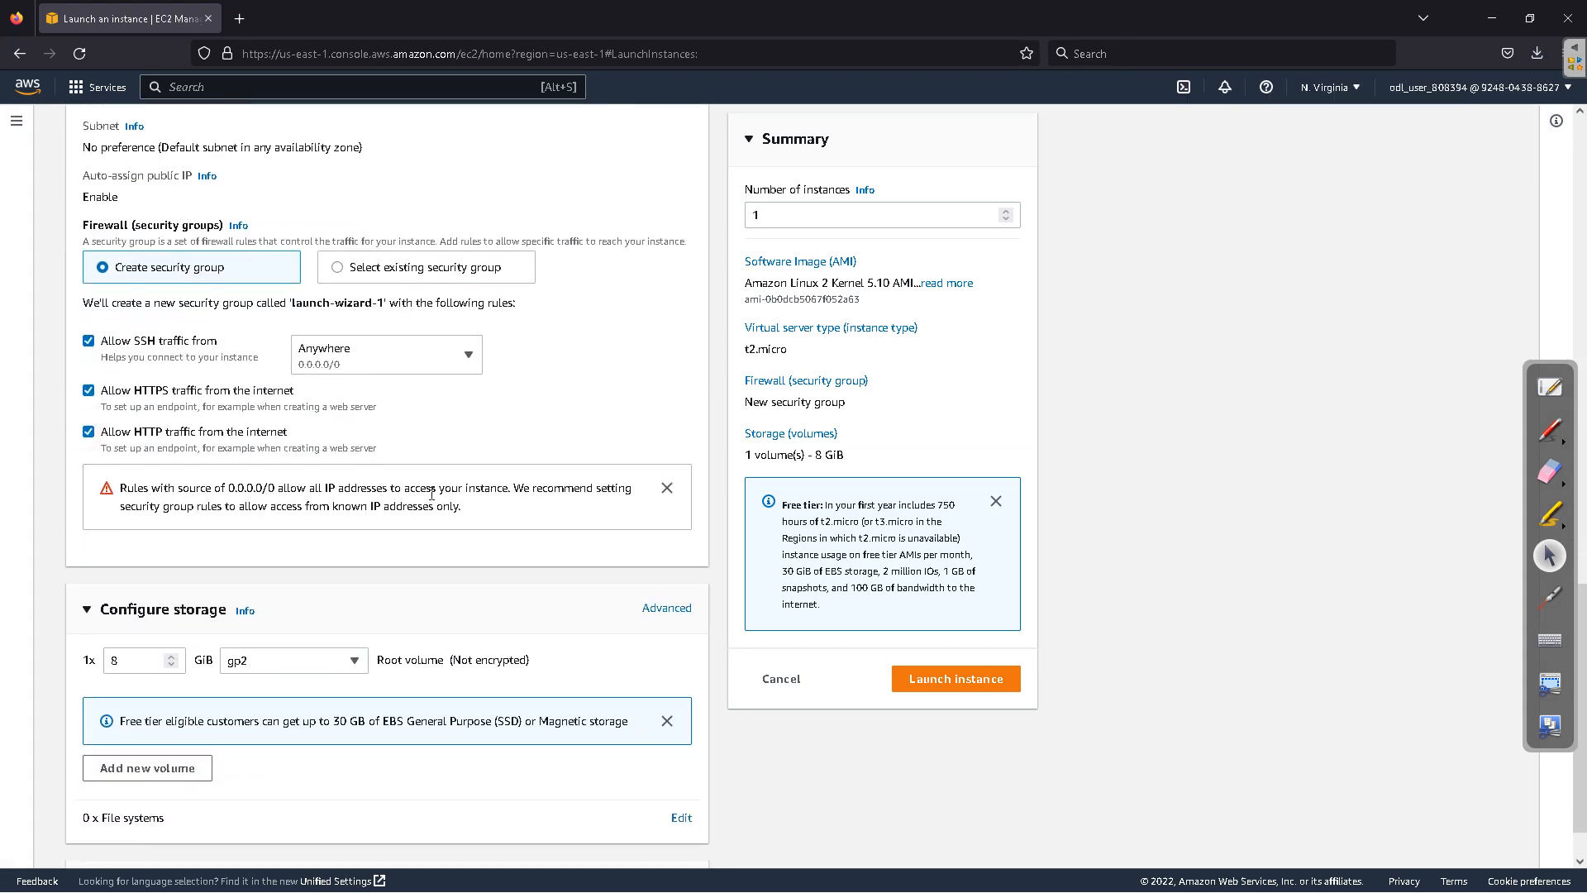
Step: Edit the network settings and choose subnet-0609647cb1962fc62 in availability zone us-east-1b
scroll(89, 431, "up", 2)
left_click(666, 198)
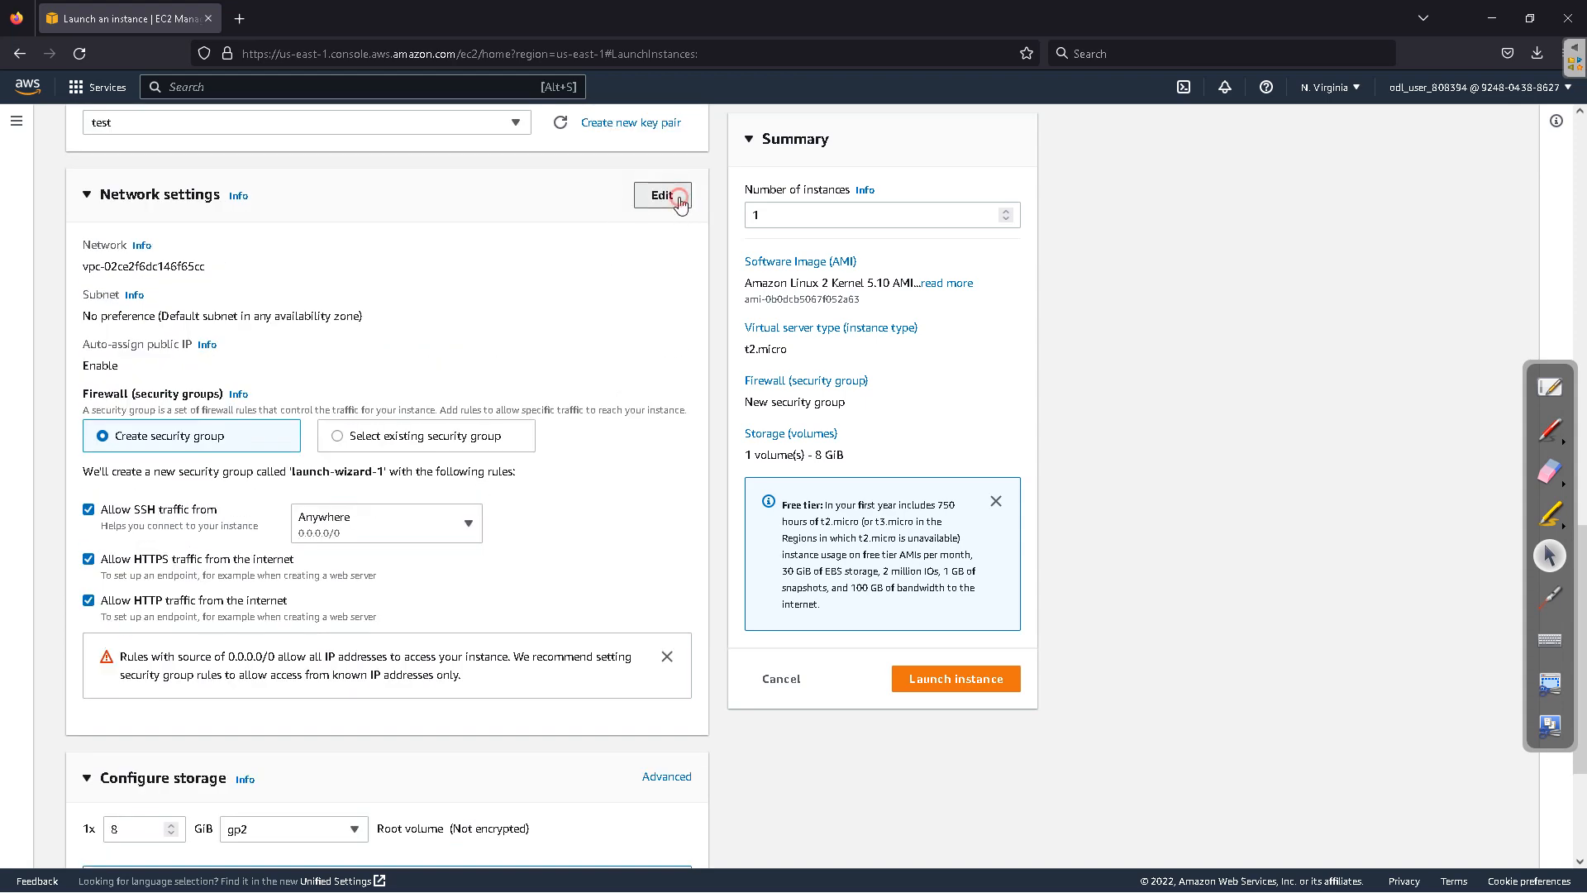
left_click(196, 328)
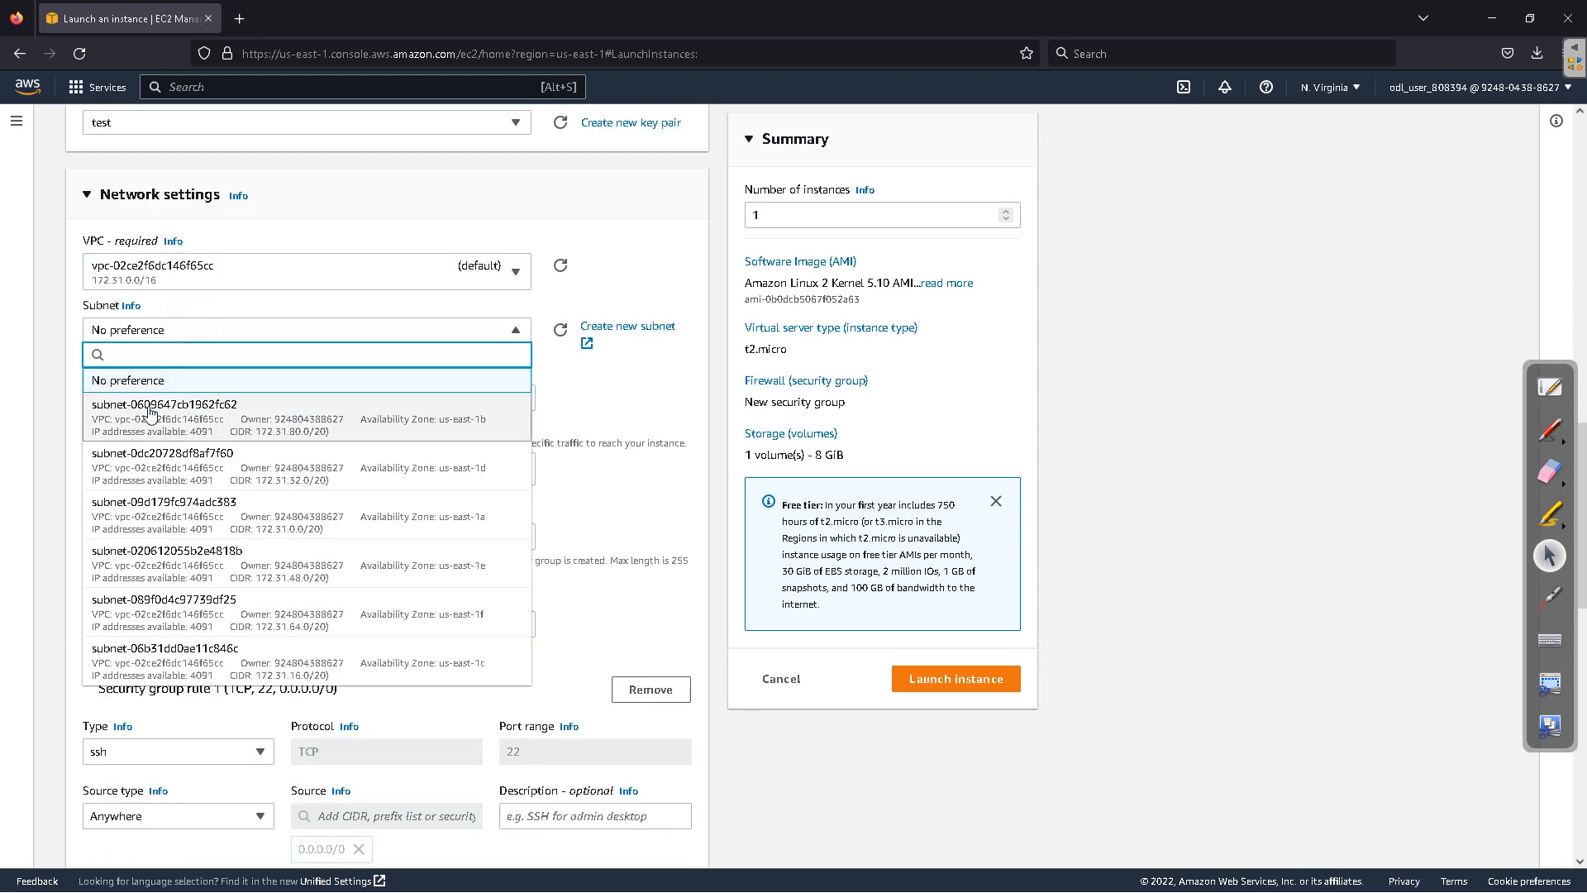
left_click(235, 406)
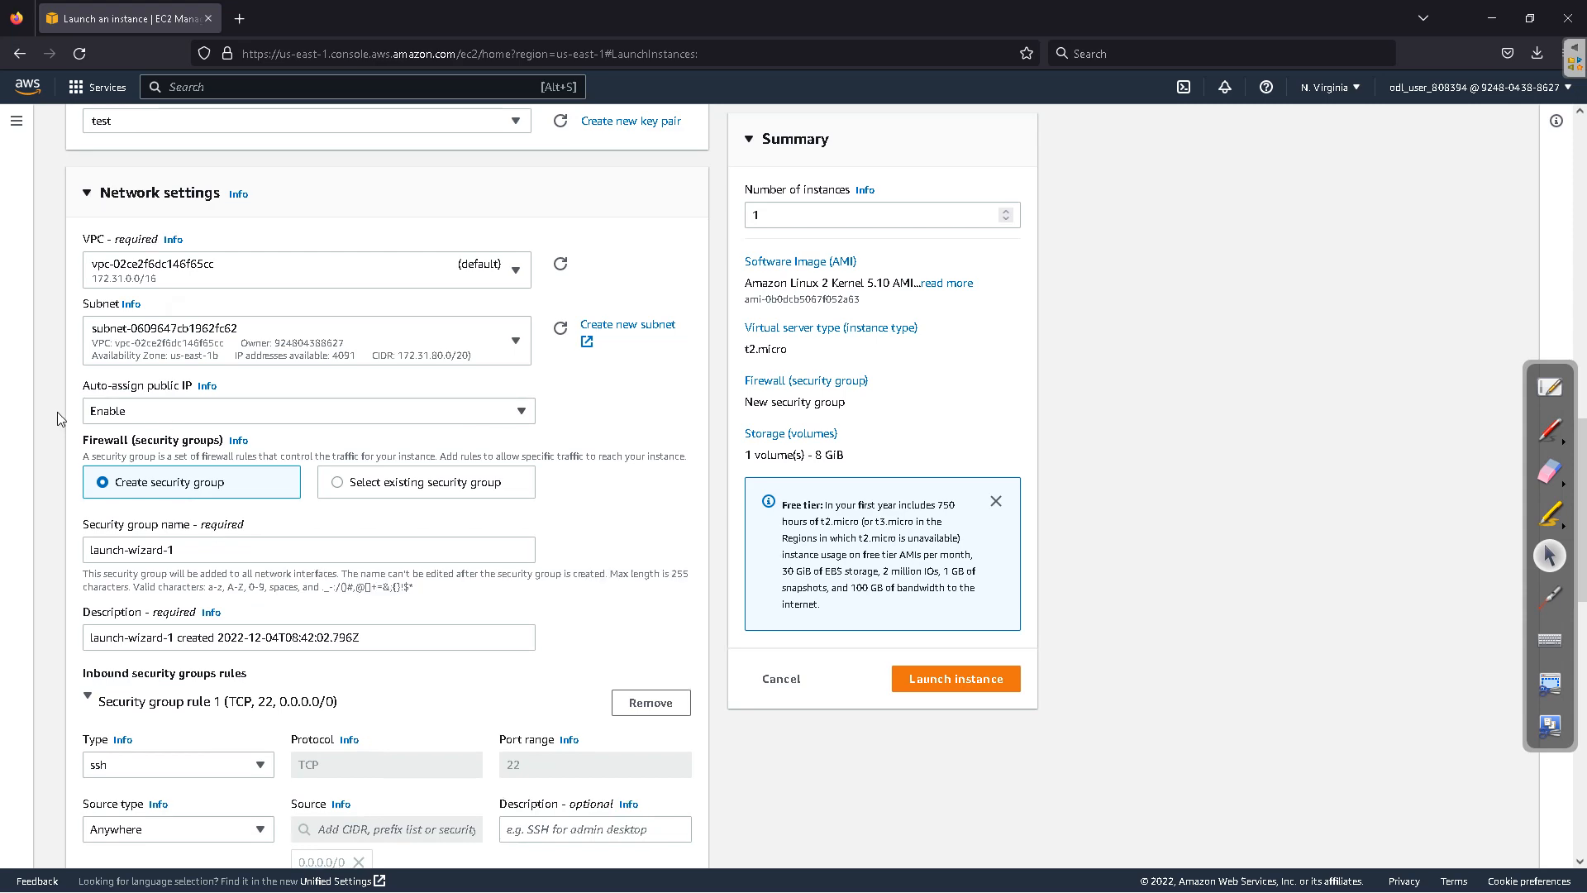
Step: Expand the advanced details and review the remaining security group, storage and advanced launch settings
scroll(57, 411, "down", 11)
scroll(57, 412, "down", 1)
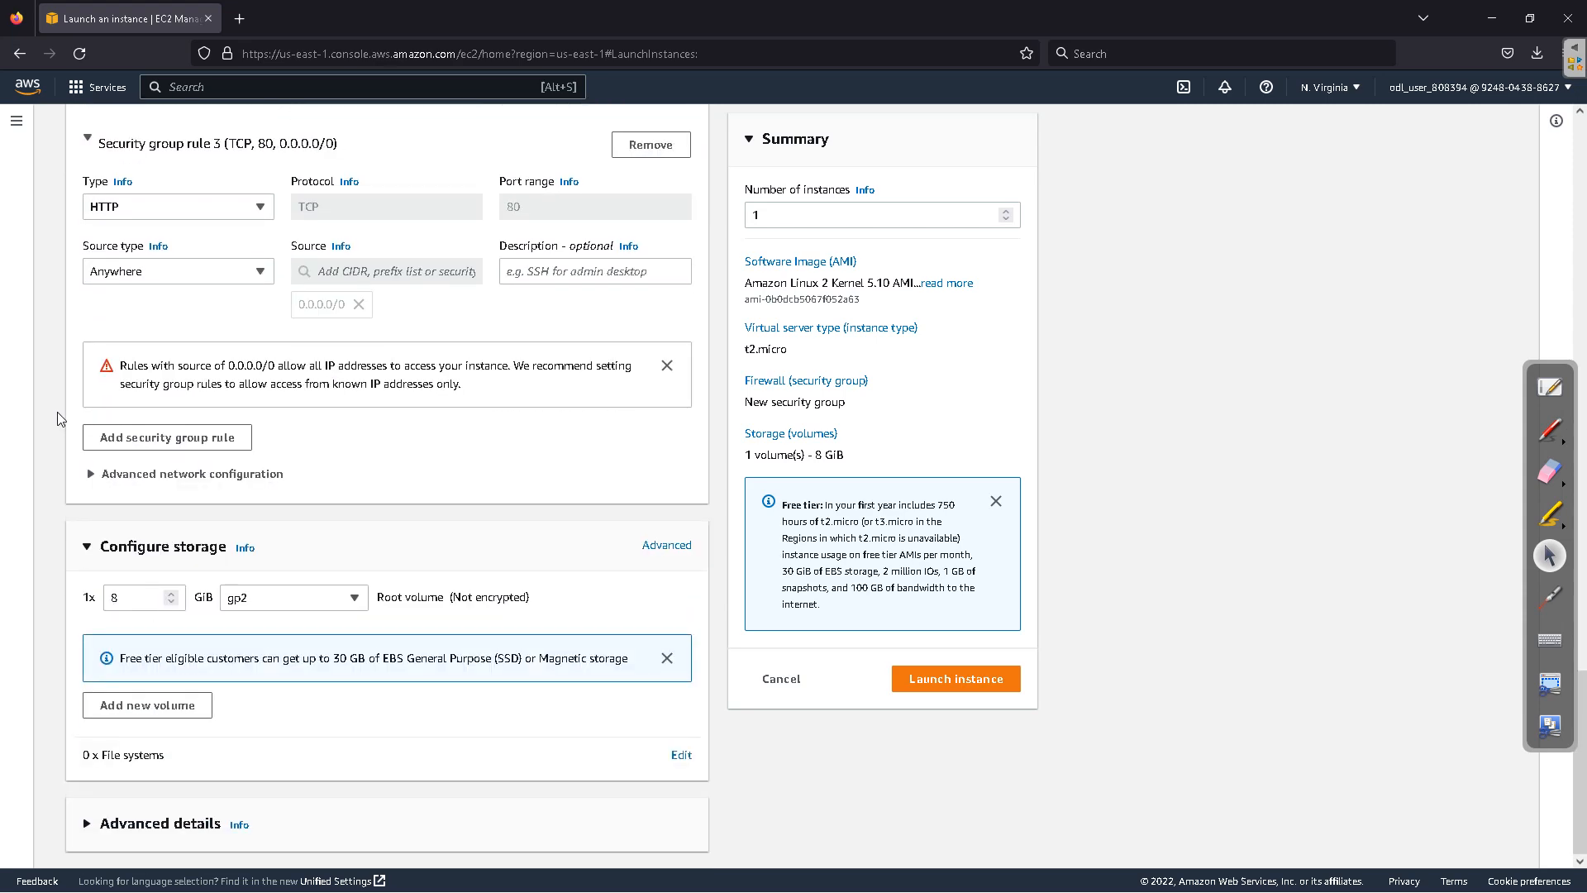
left_click(85, 825)
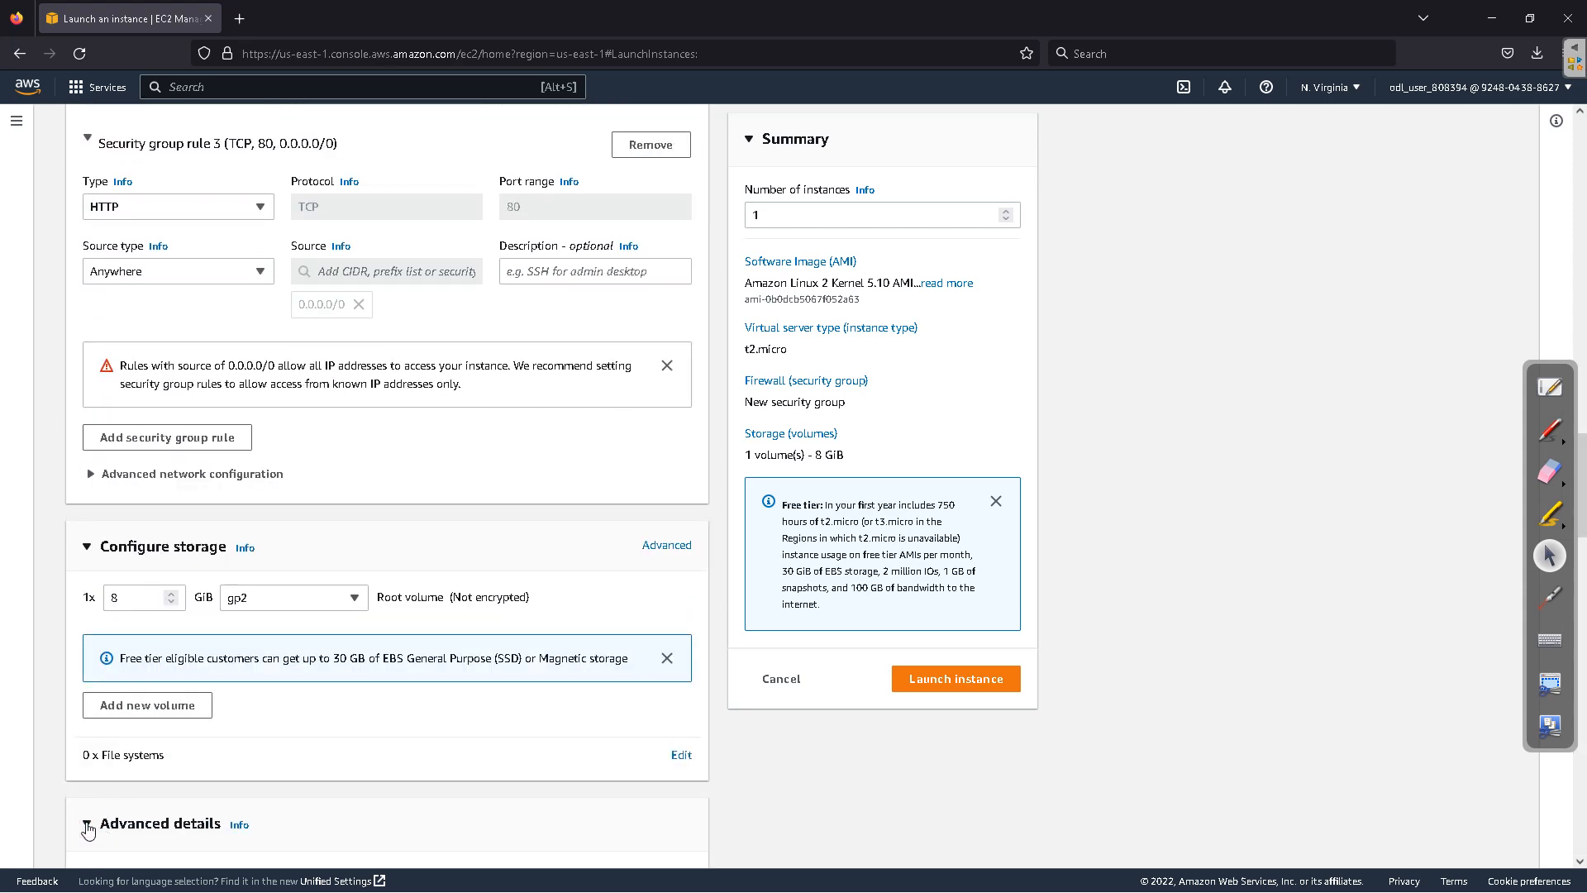
scroll(71, 748, "down", 10)
scroll(291, 740, "down", 4)
scroll(294, 730, "up", 12)
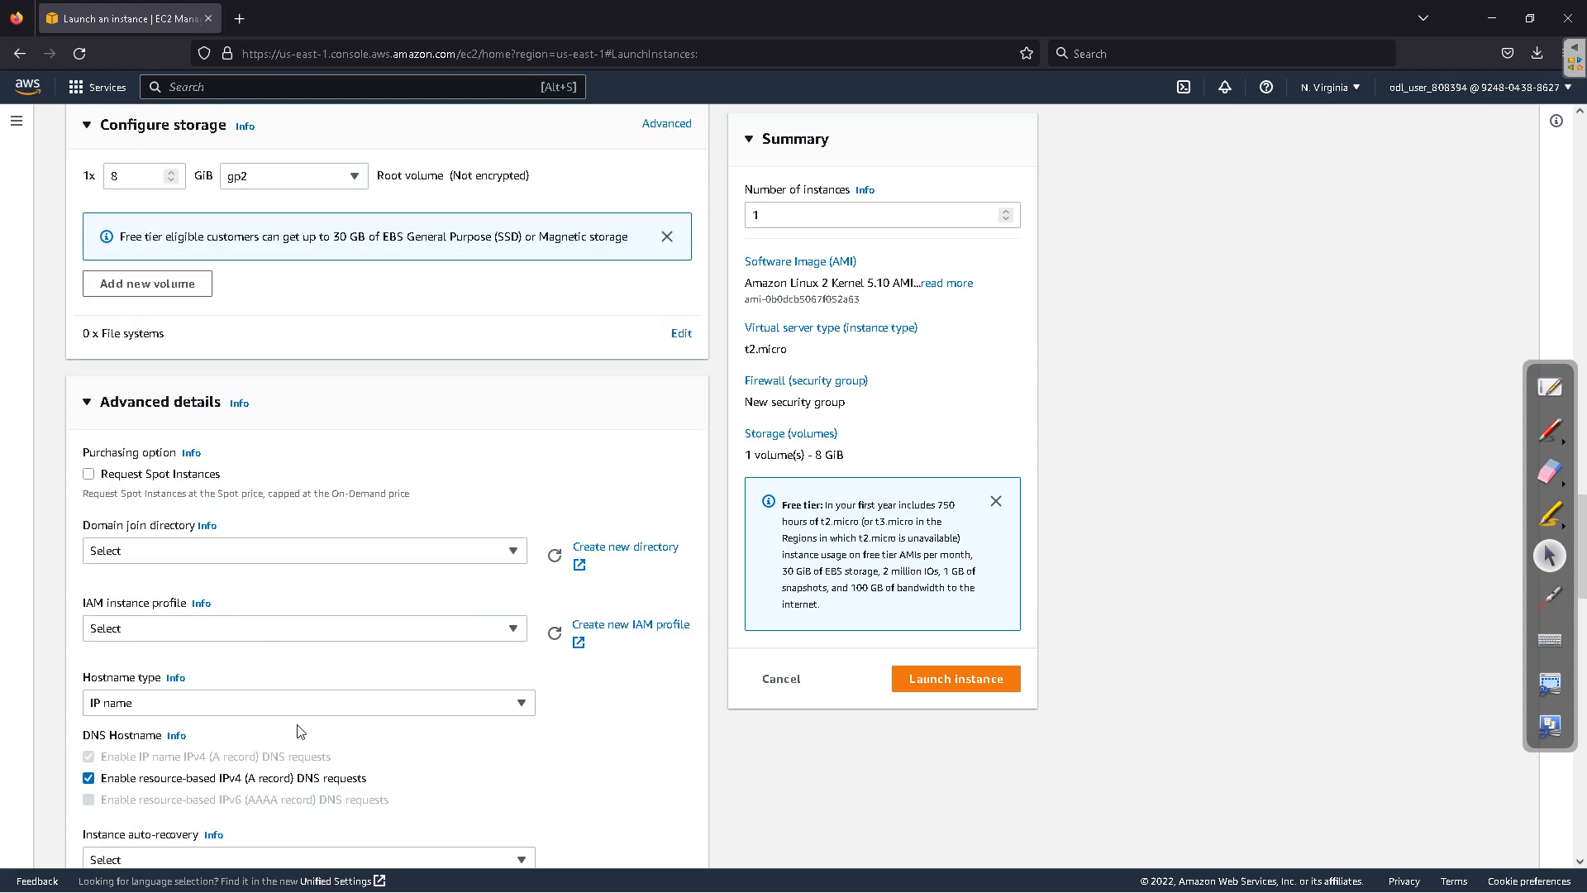
Step: Set the number of instances to 2 and launch them
left_click(771, 212)
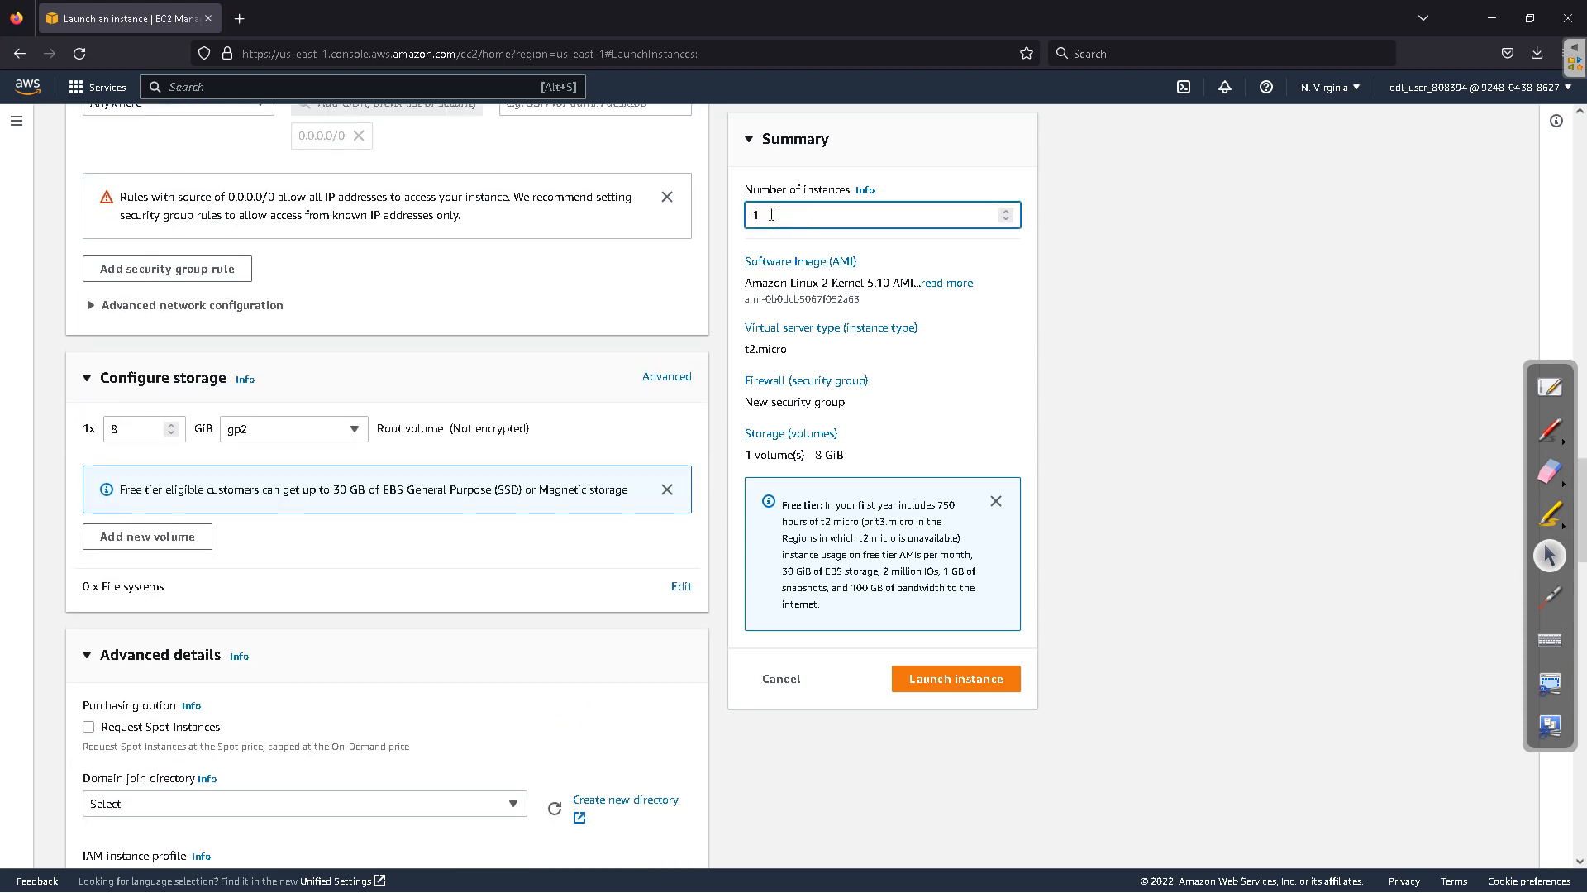
key("BackSpace")
type("2")
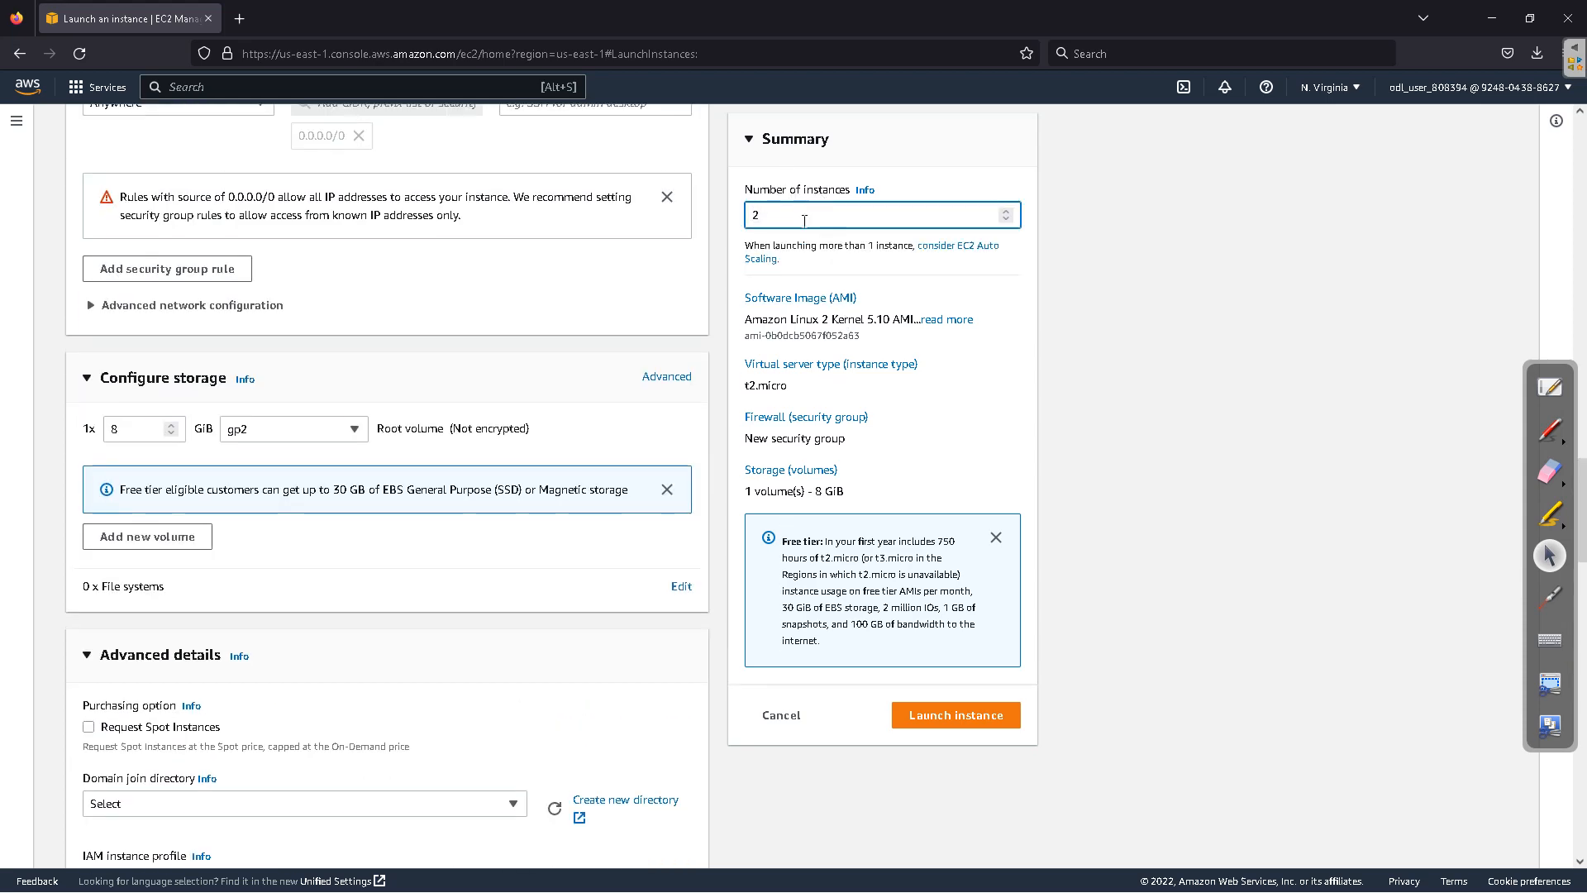
left_click(976, 720)
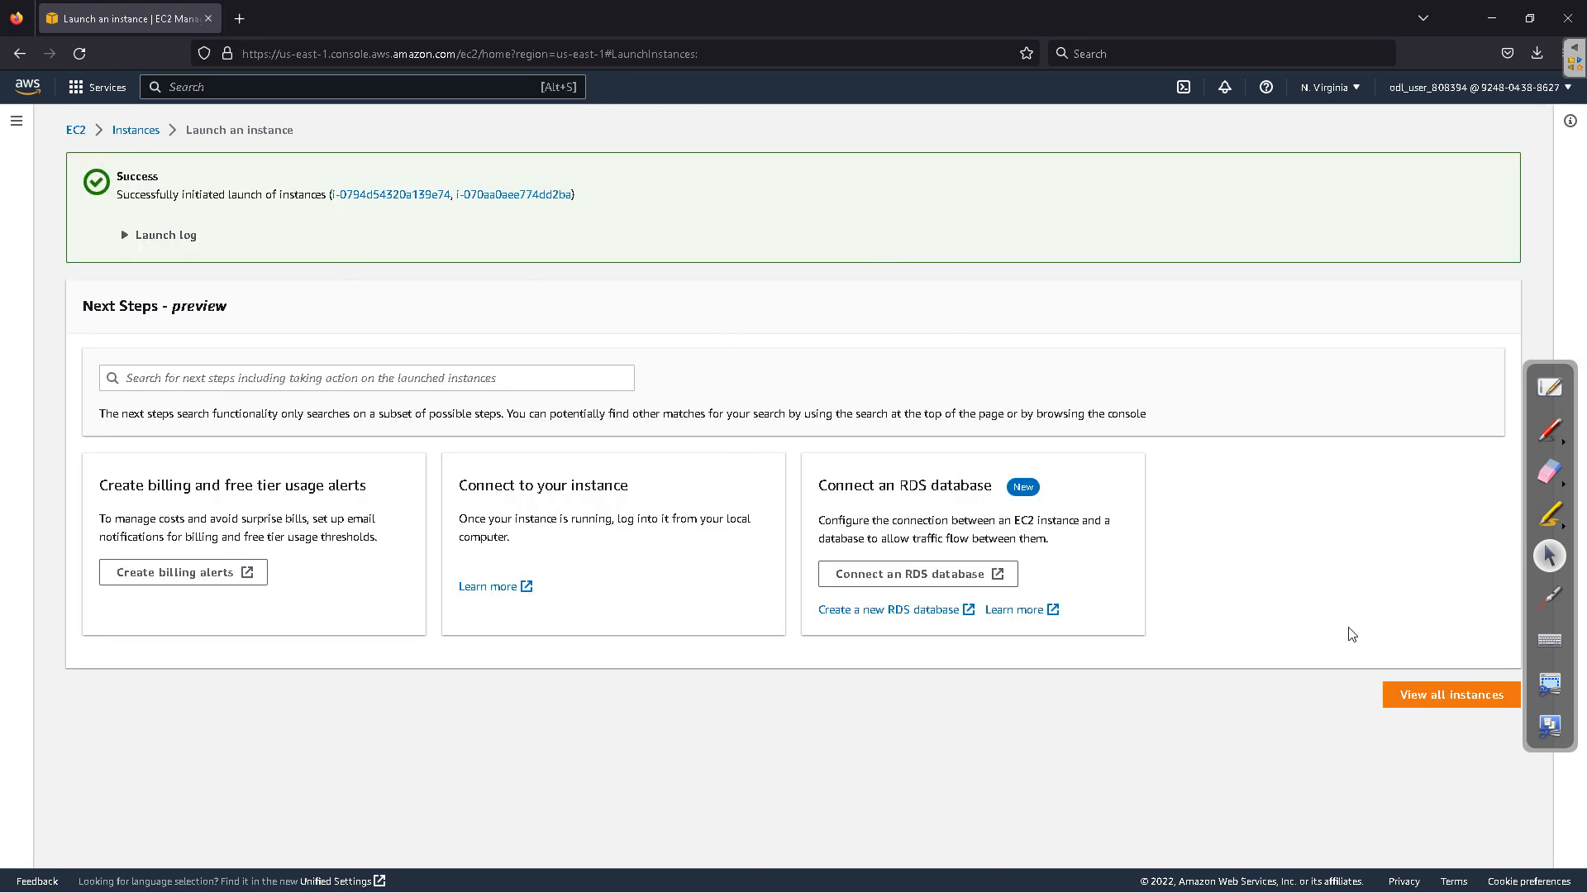
Step: View all instances and examine the first instance's networking details, widening the Interface ID column to show the full network interface ID
left_click(1414, 699)
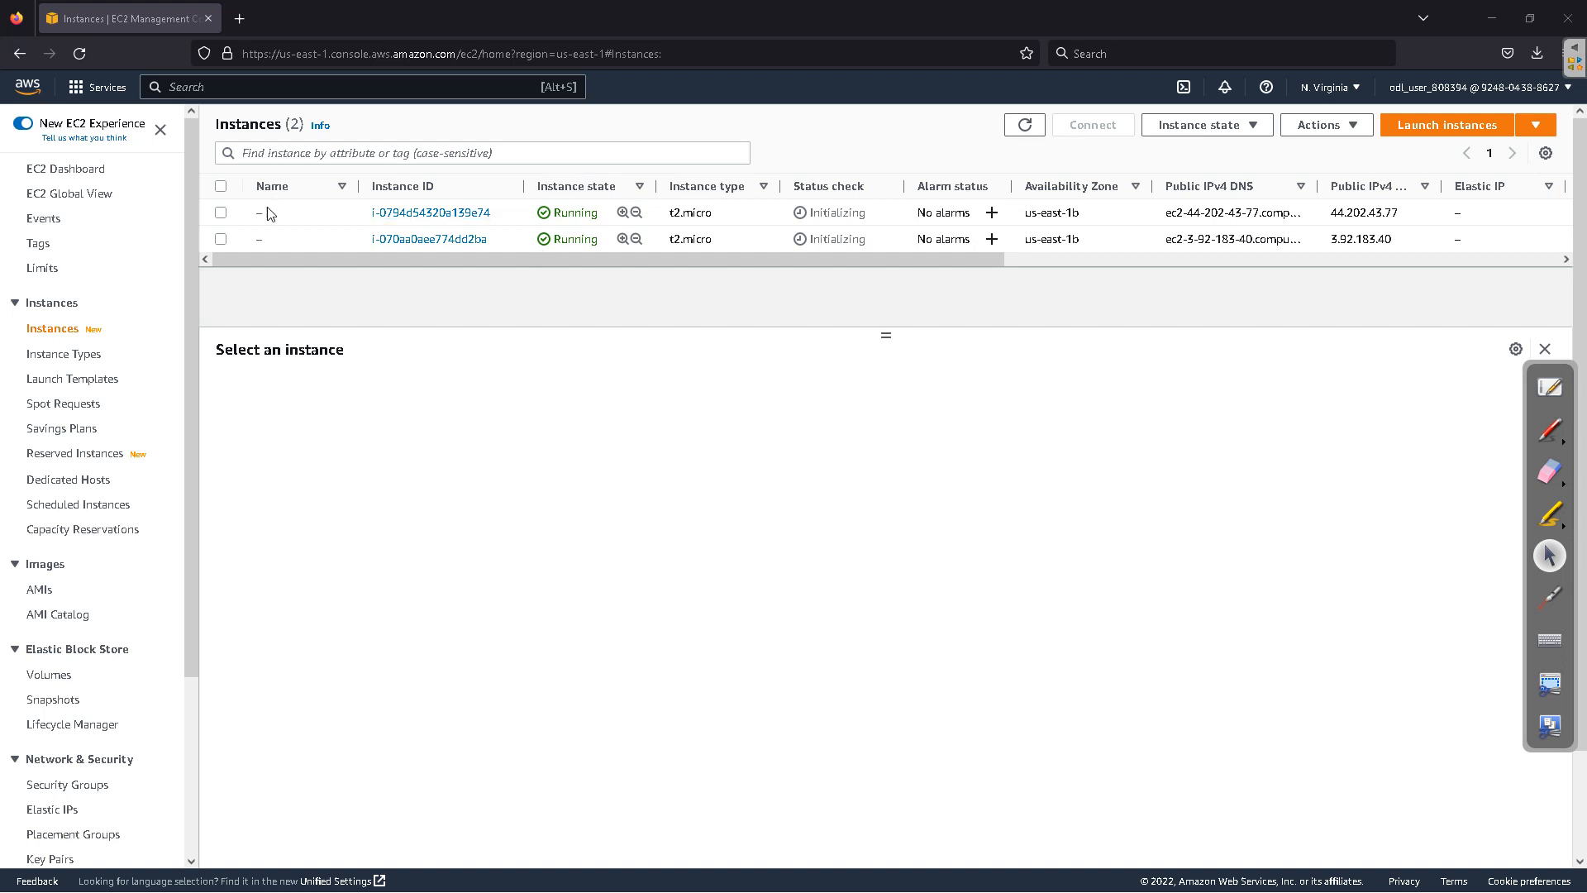
left_click(221, 213)
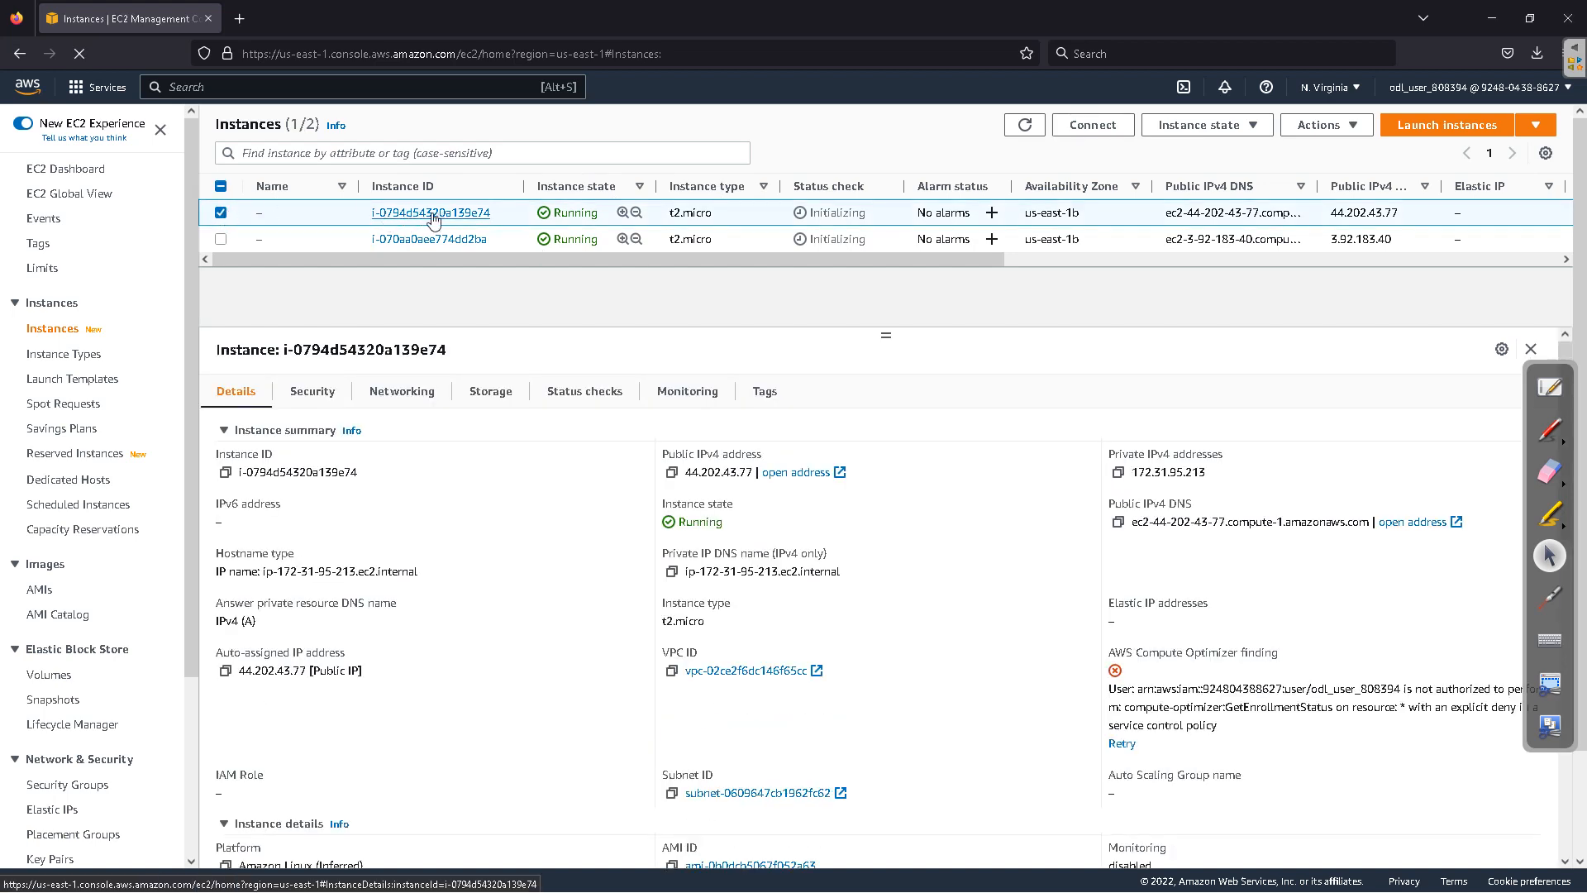
left_click(404, 395)
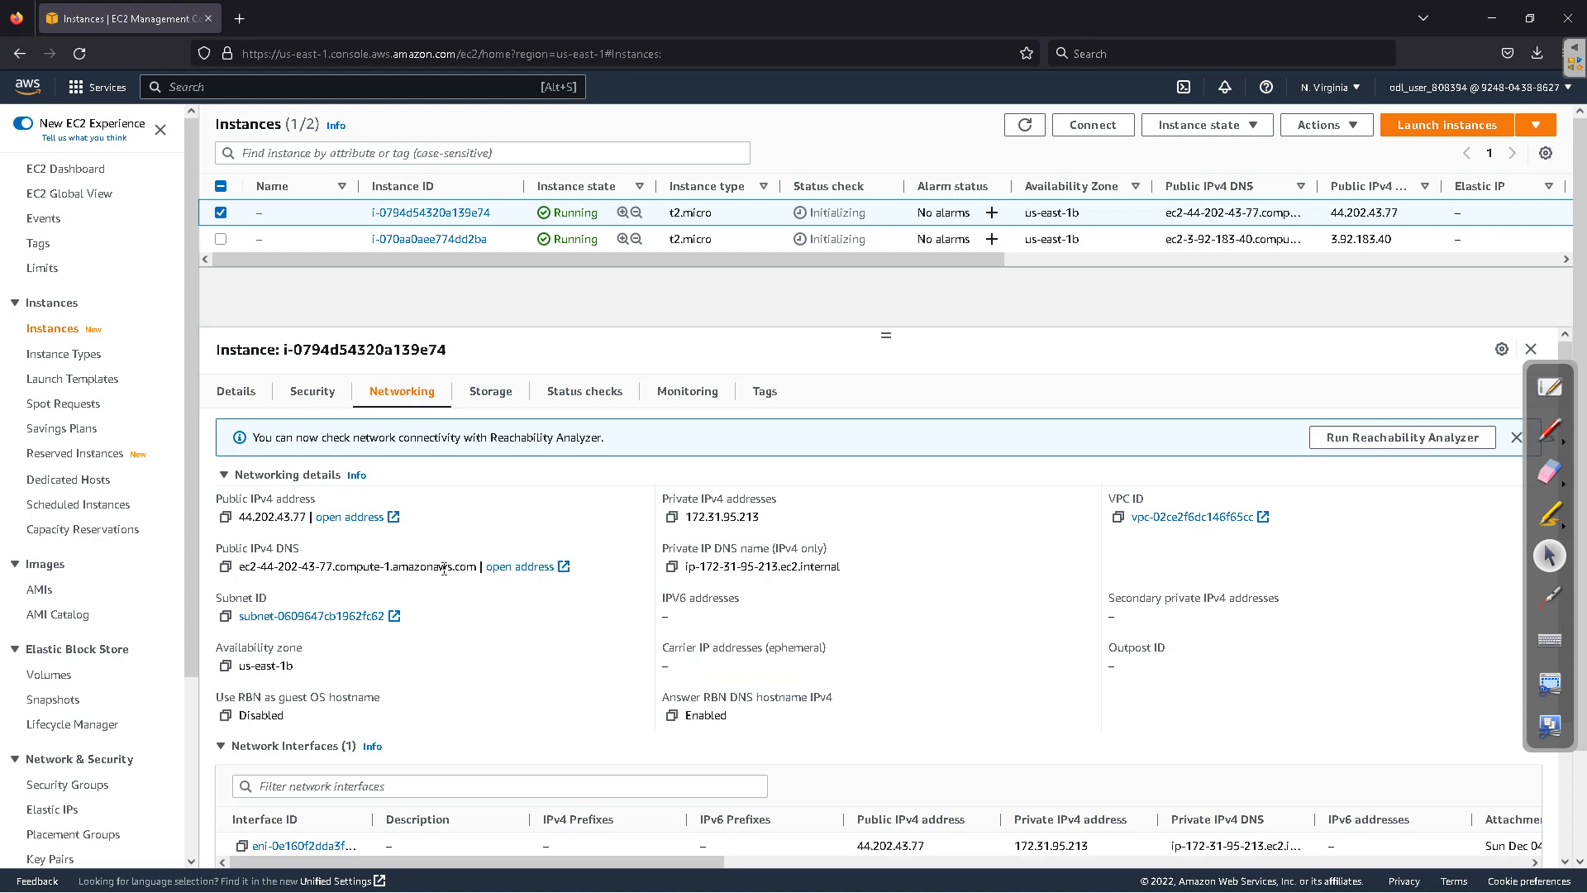
scroll(444, 568, "down", 2)
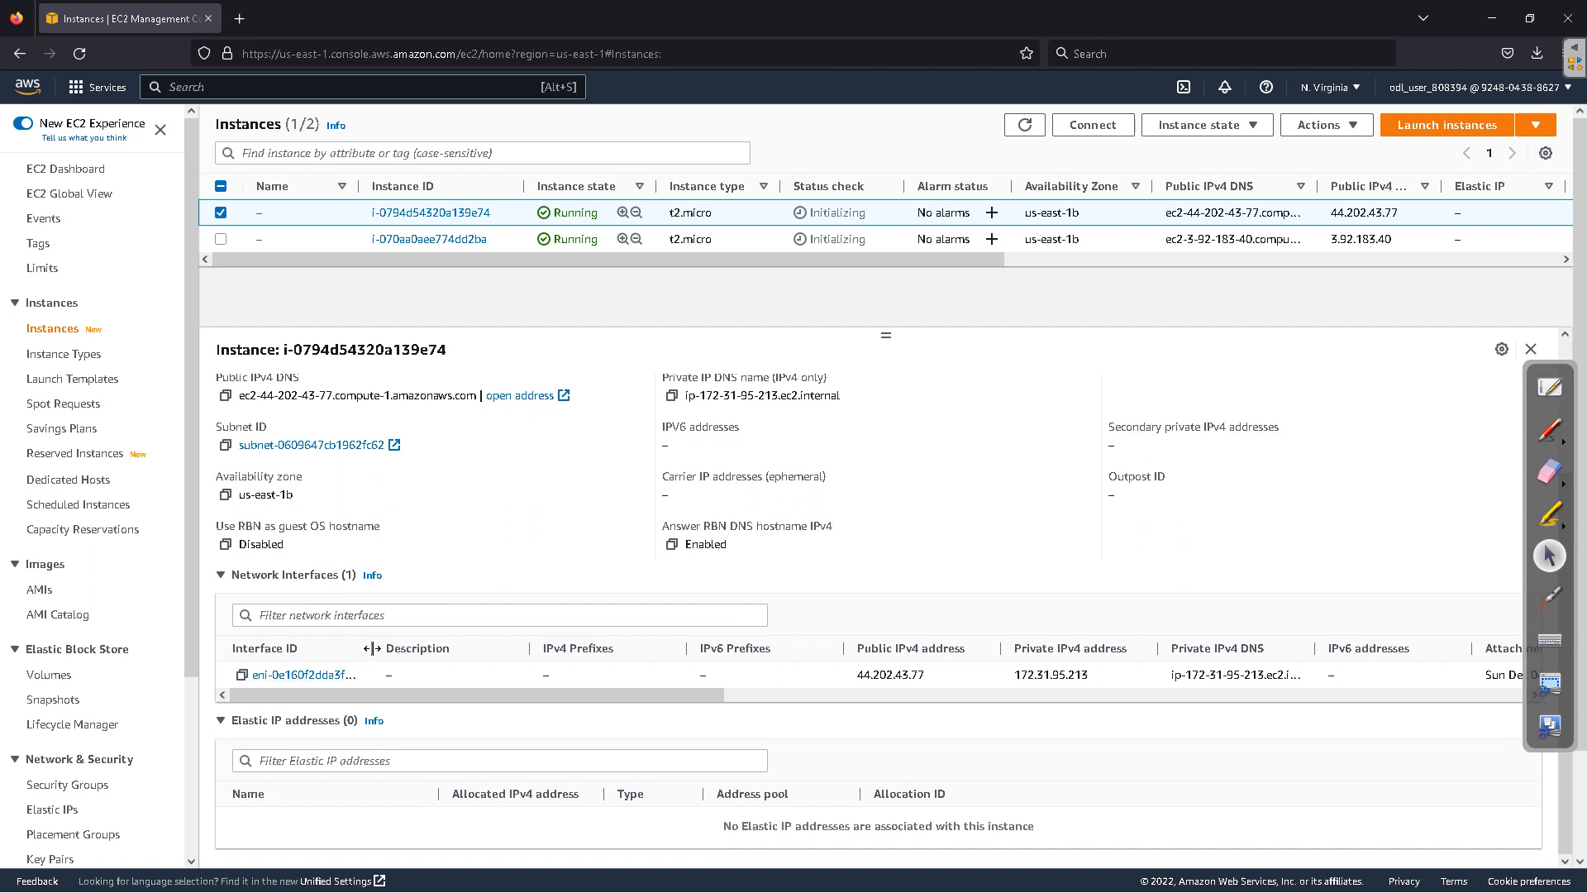
left_click_drag(371, 648, 428, 648)
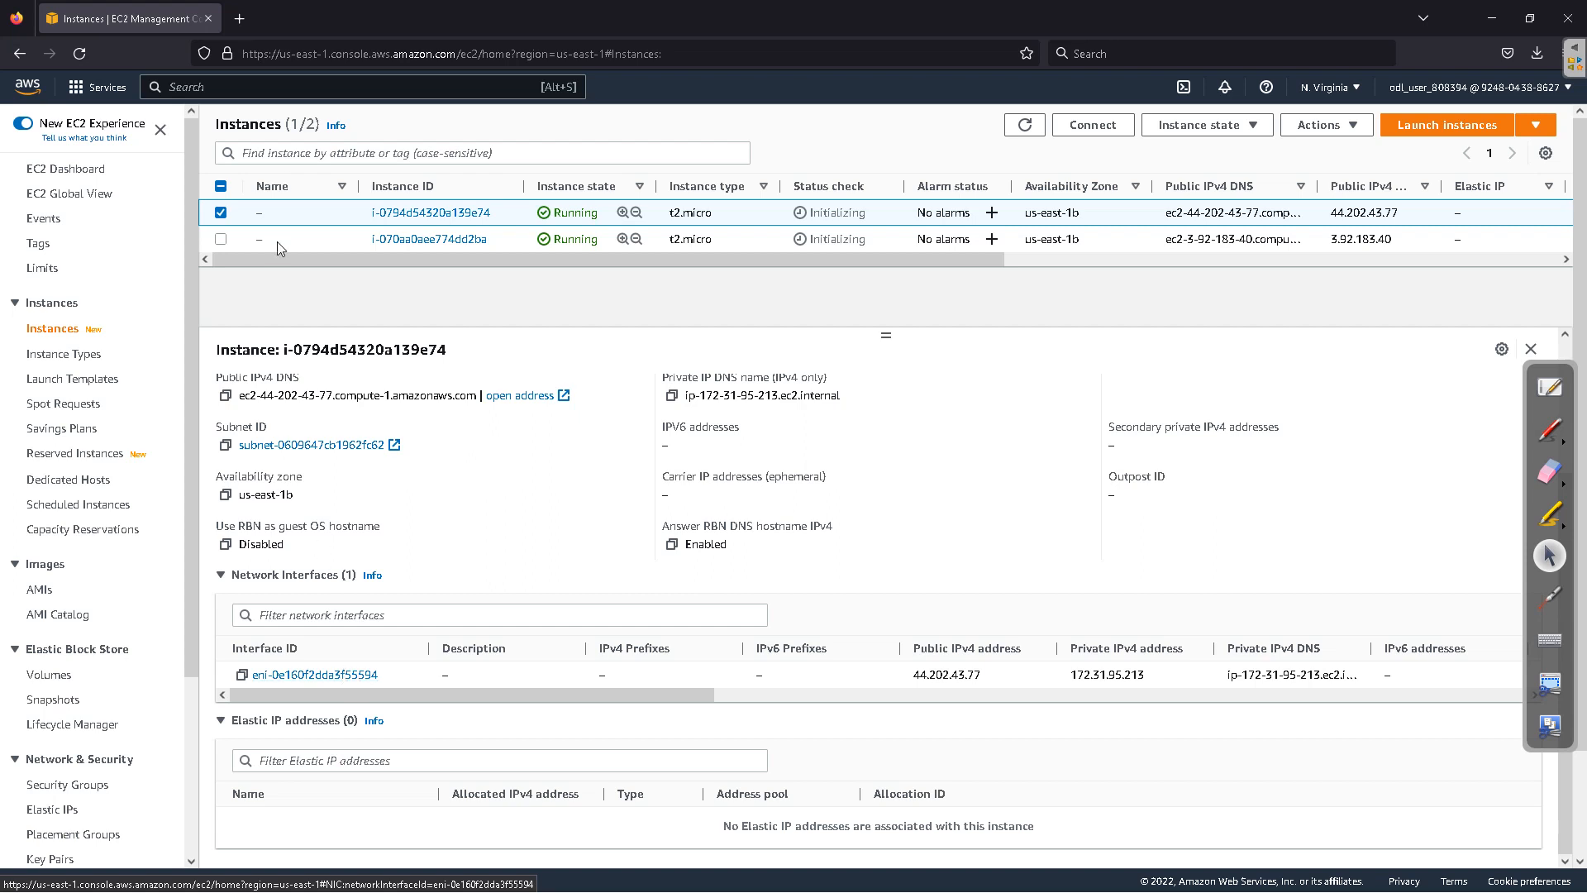
Step: Select only the second instance and examine its networking details down to its network interface
left_click(221, 212)
left_click(221, 239)
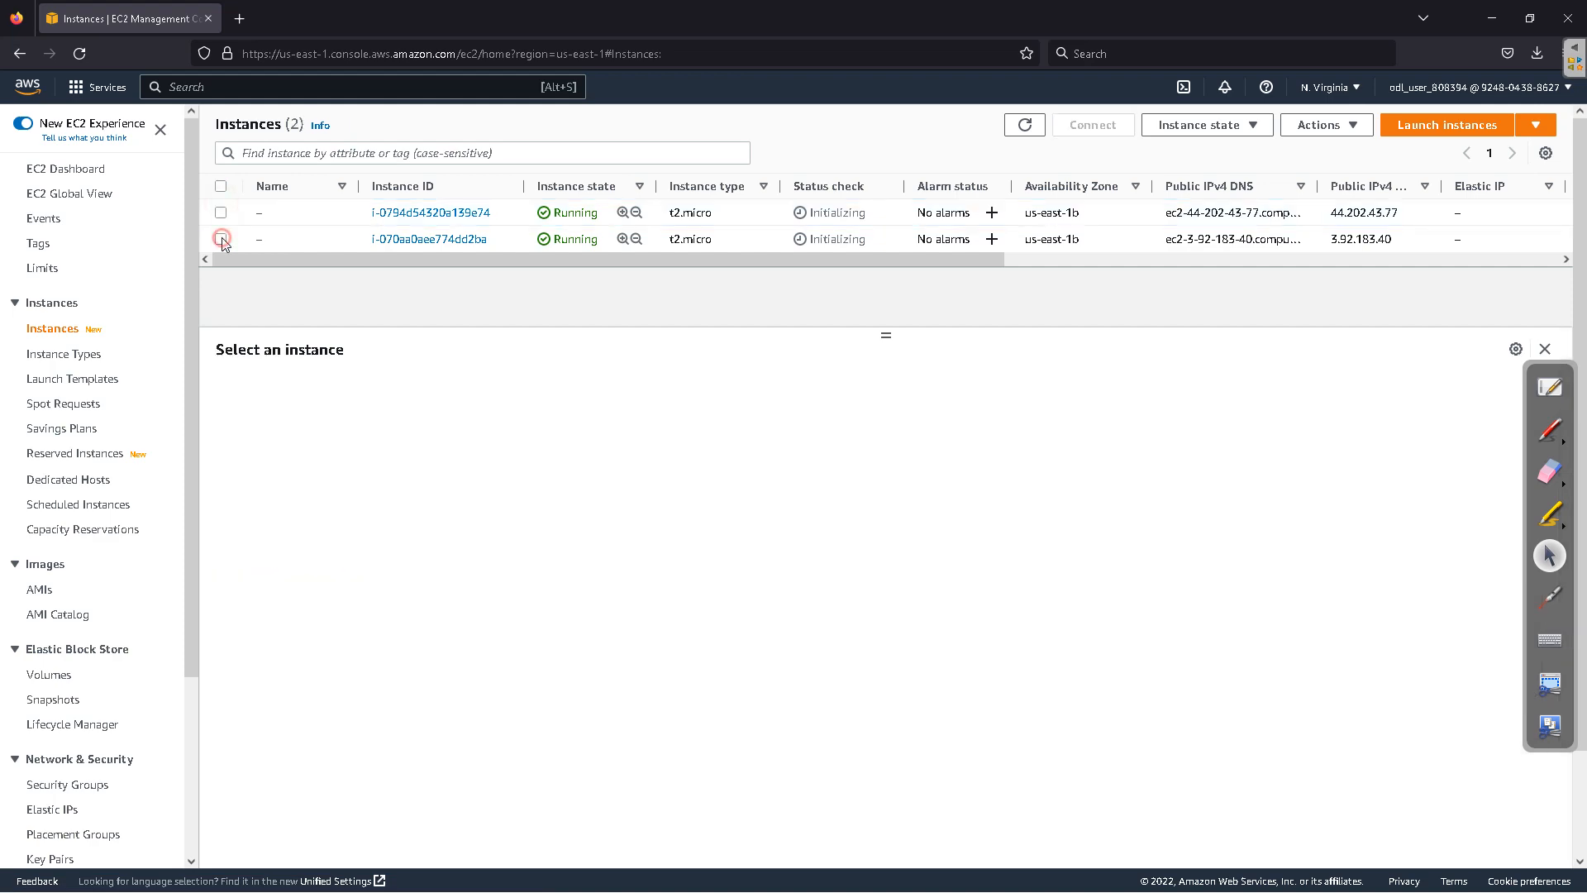
left_click(222, 238)
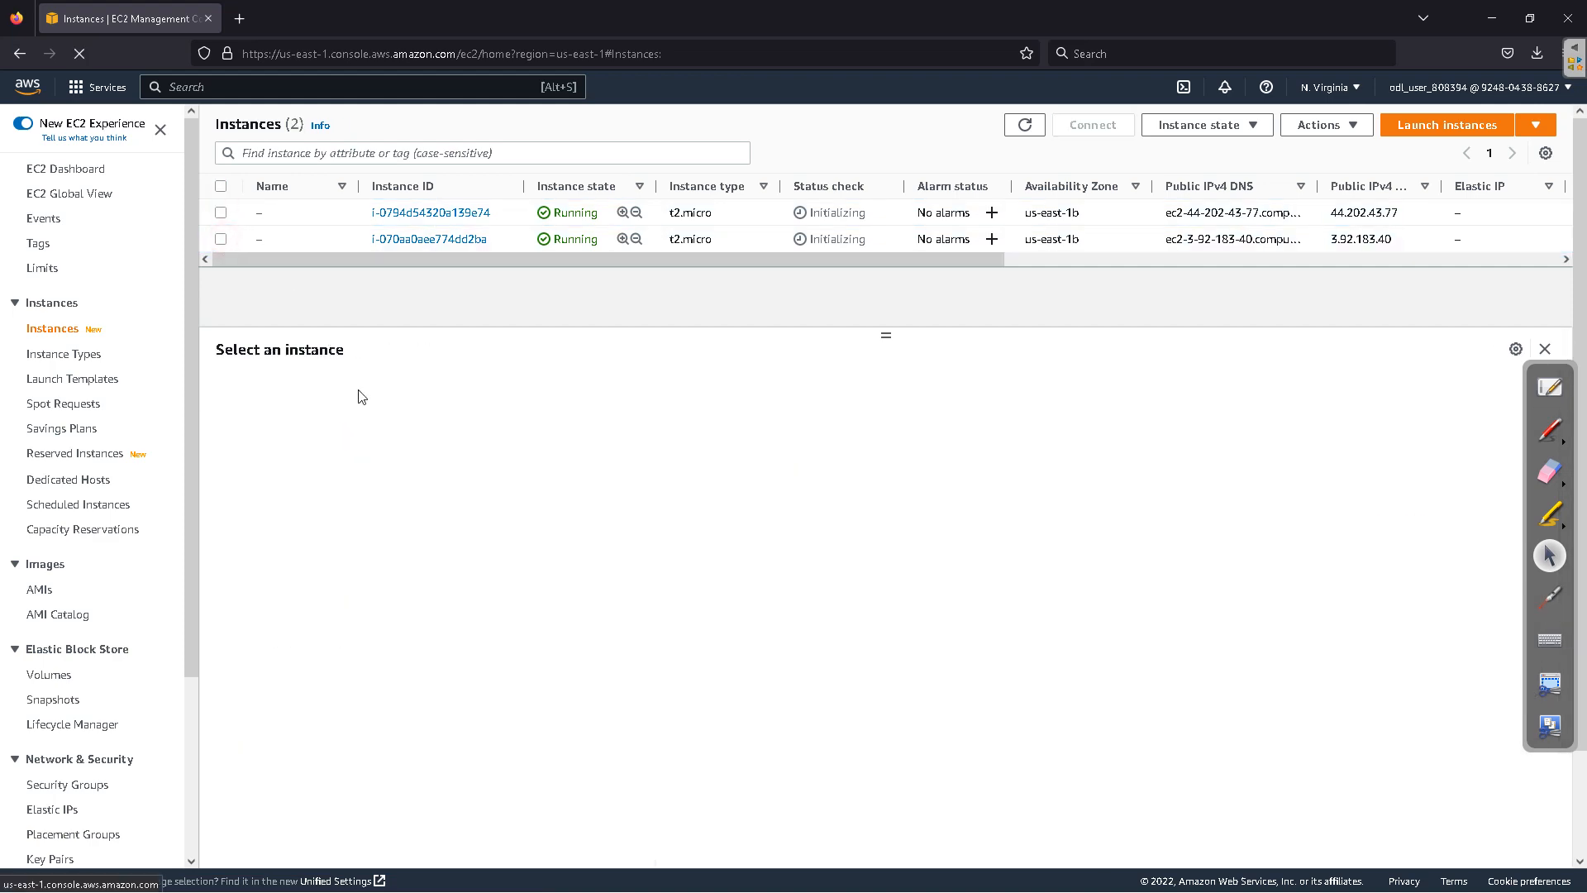
left_click(221, 239)
left_click(398, 395)
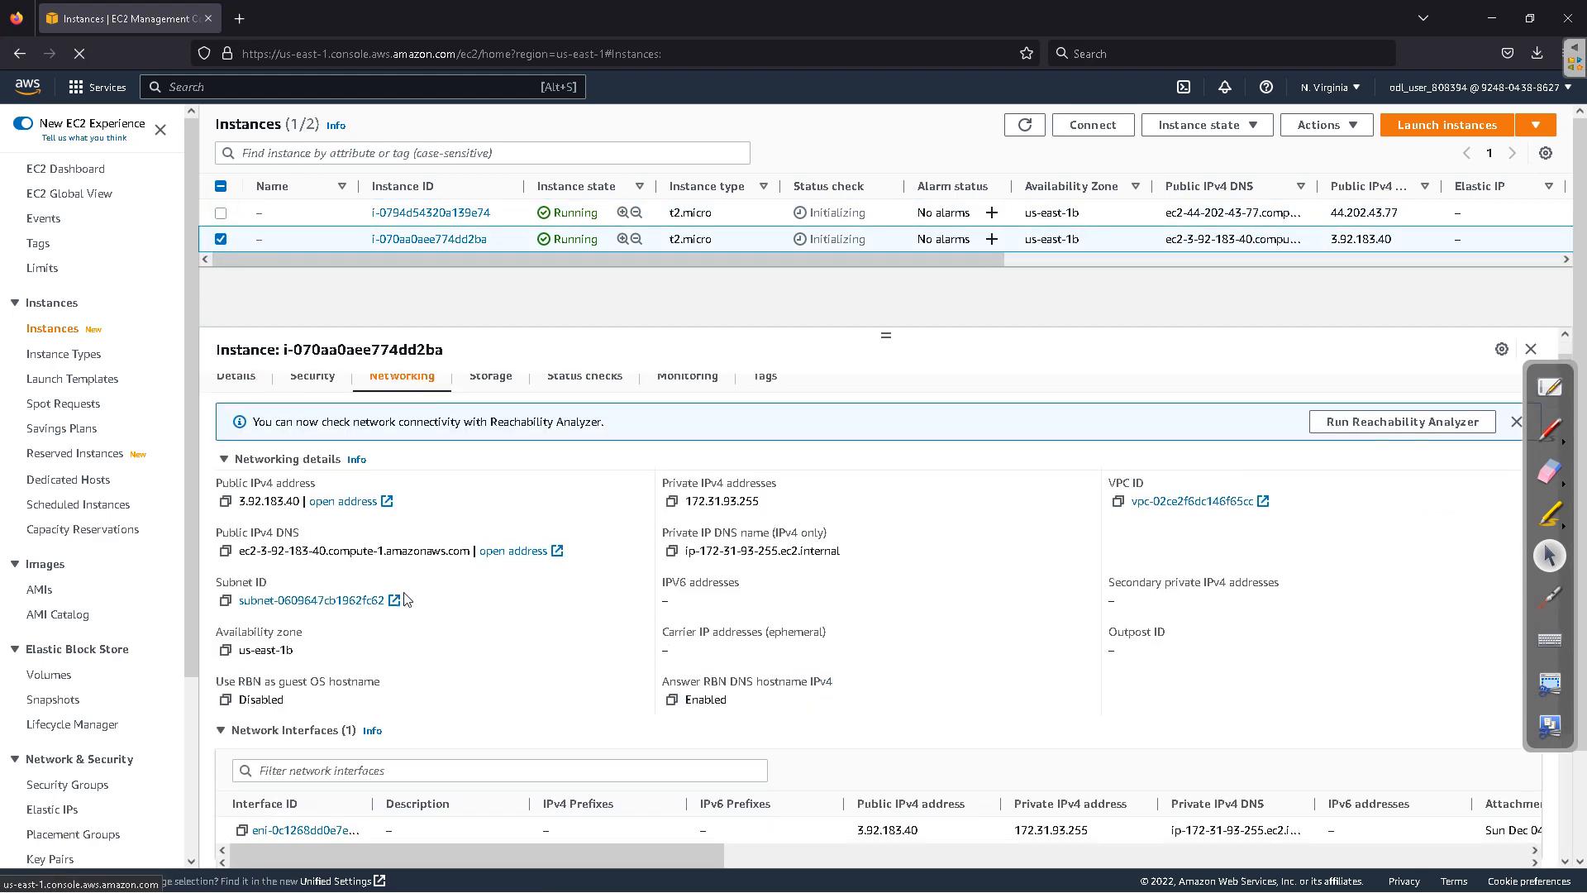
scroll(339, 691, "down", 5)
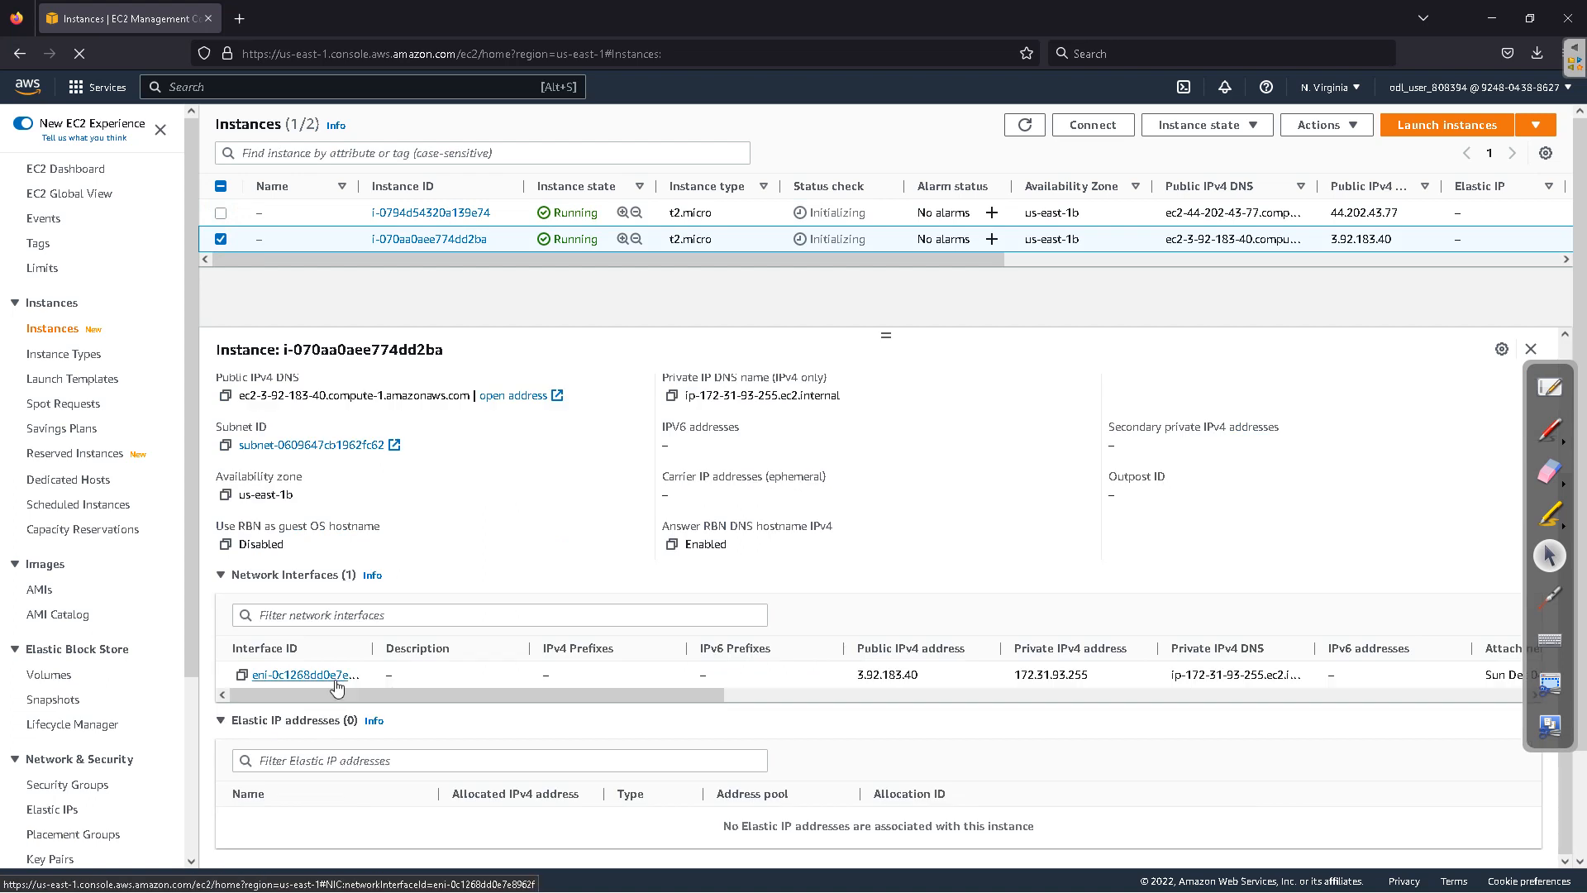
Step: Open the list of network interfaces under Network & Security
scroll(81, 552, "down", 2)
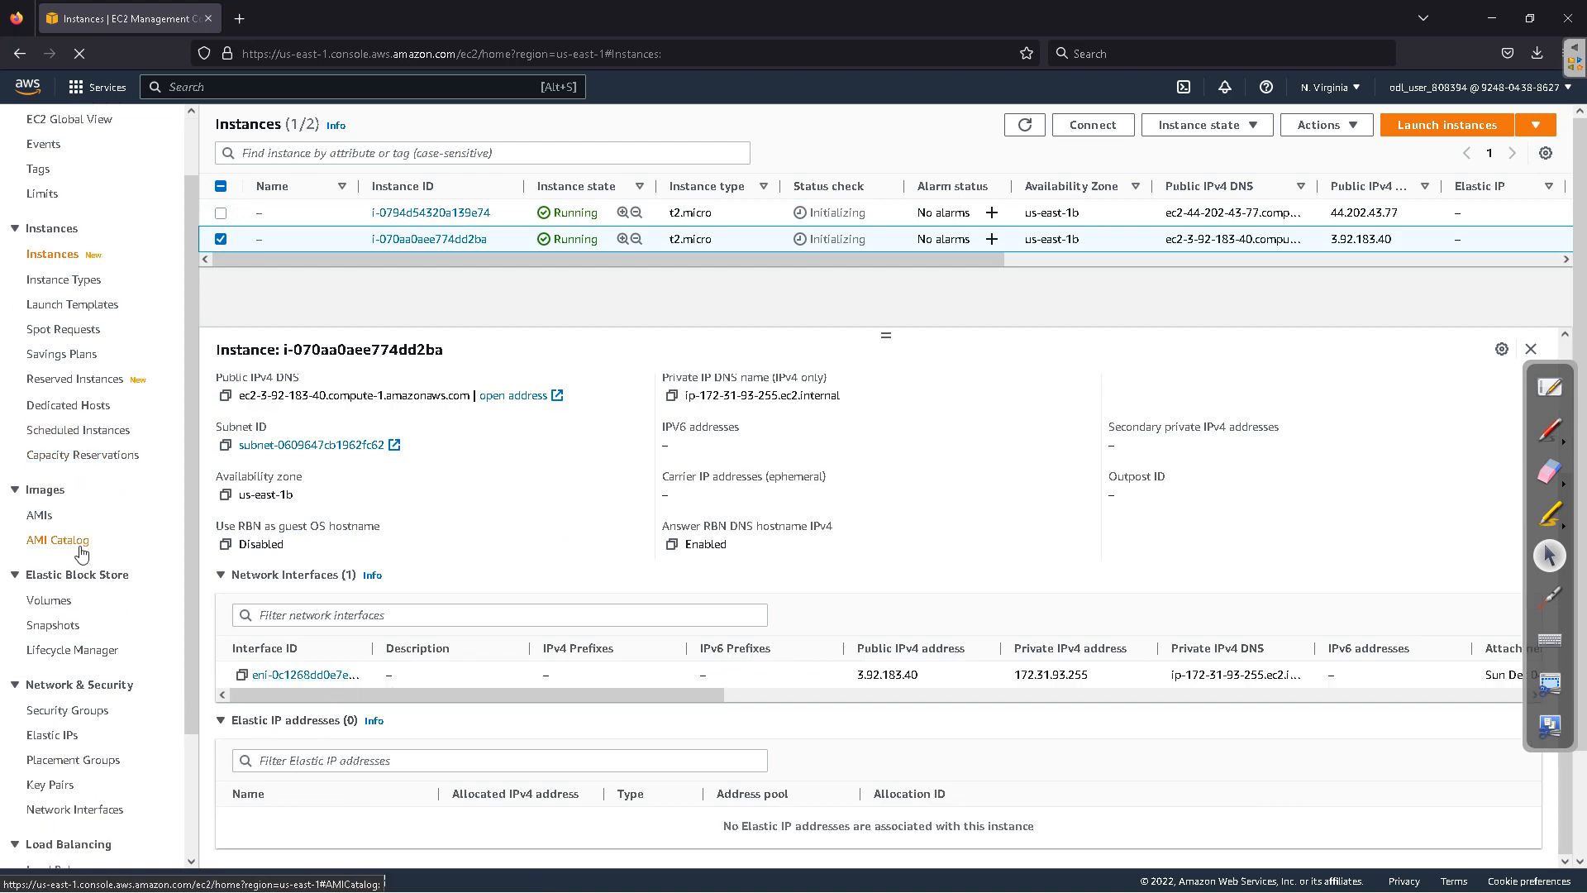
scroll(83, 562, "down", 3)
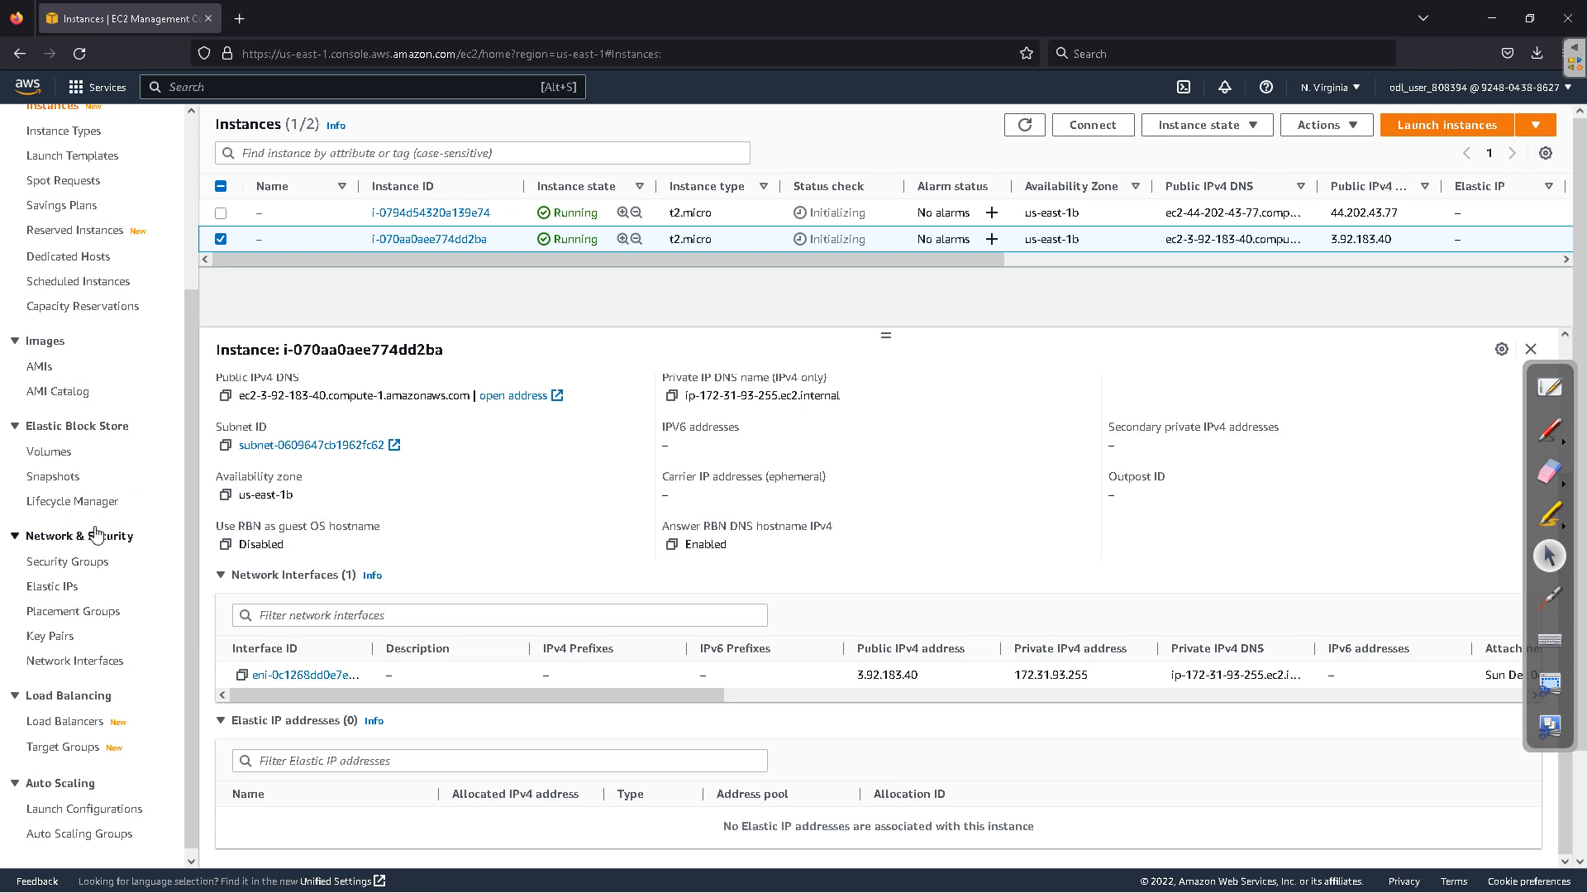
scroll(97, 537, "down", 1)
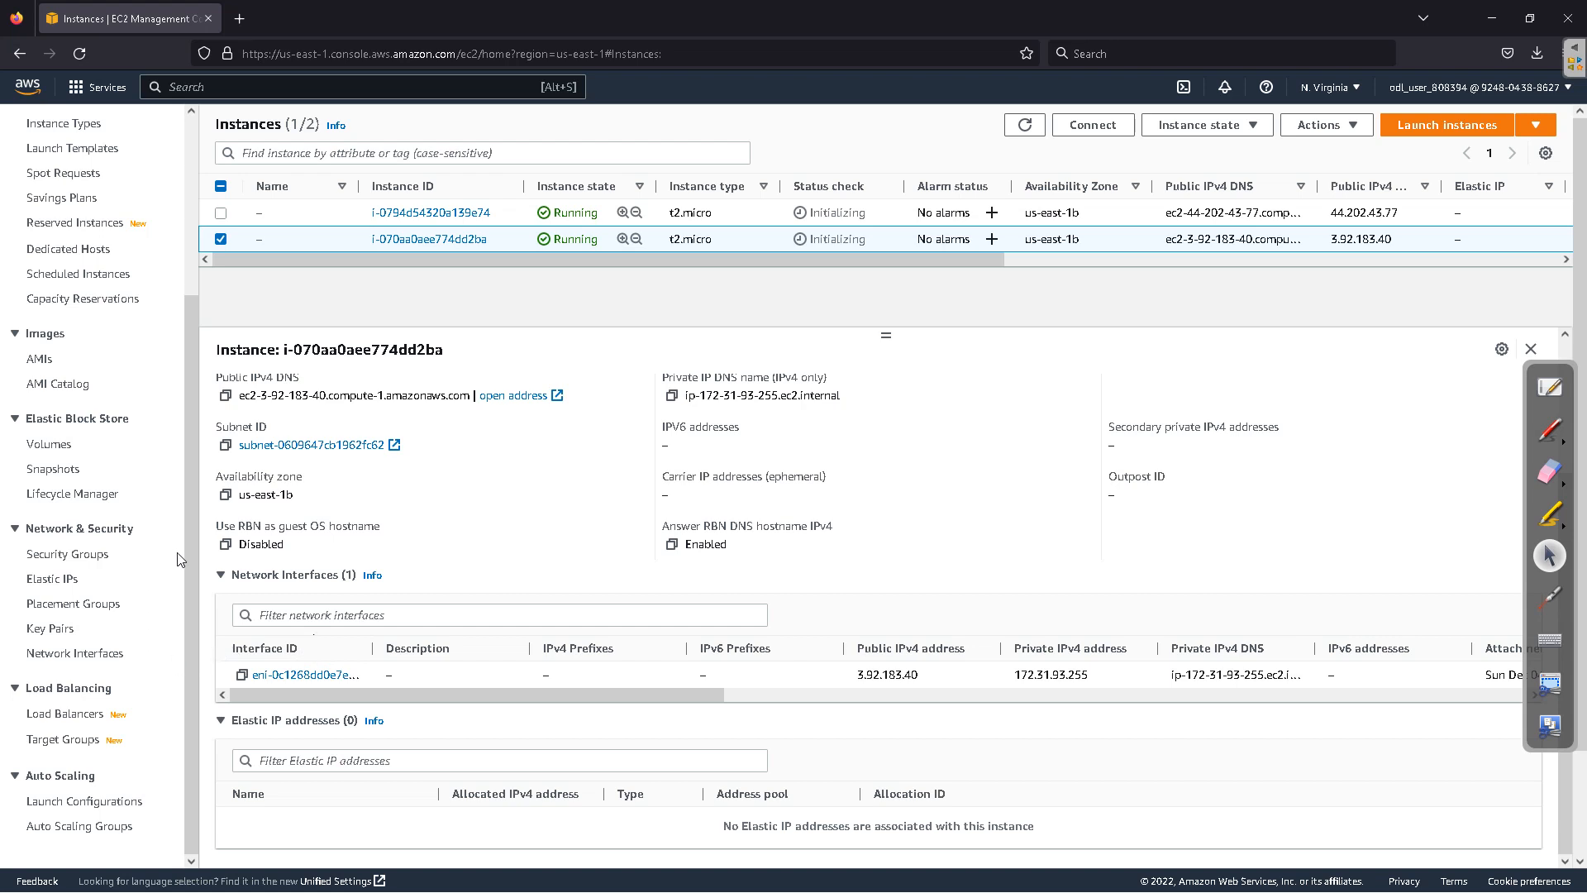
left_click_drag(190, 559, 204, 413)
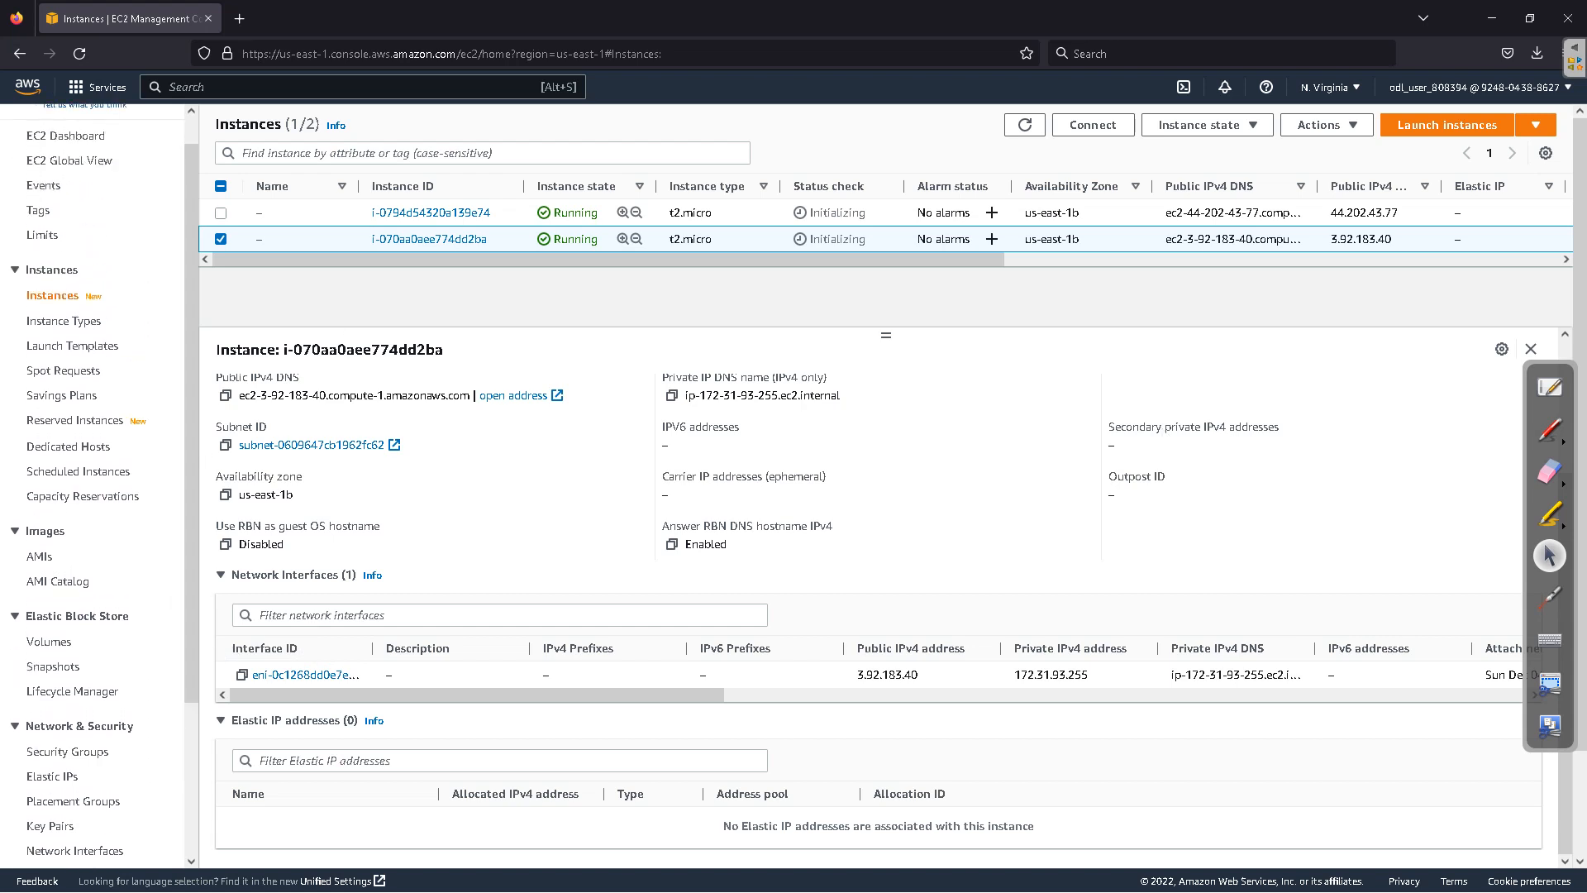
scroll(95, 496, "down", 3)
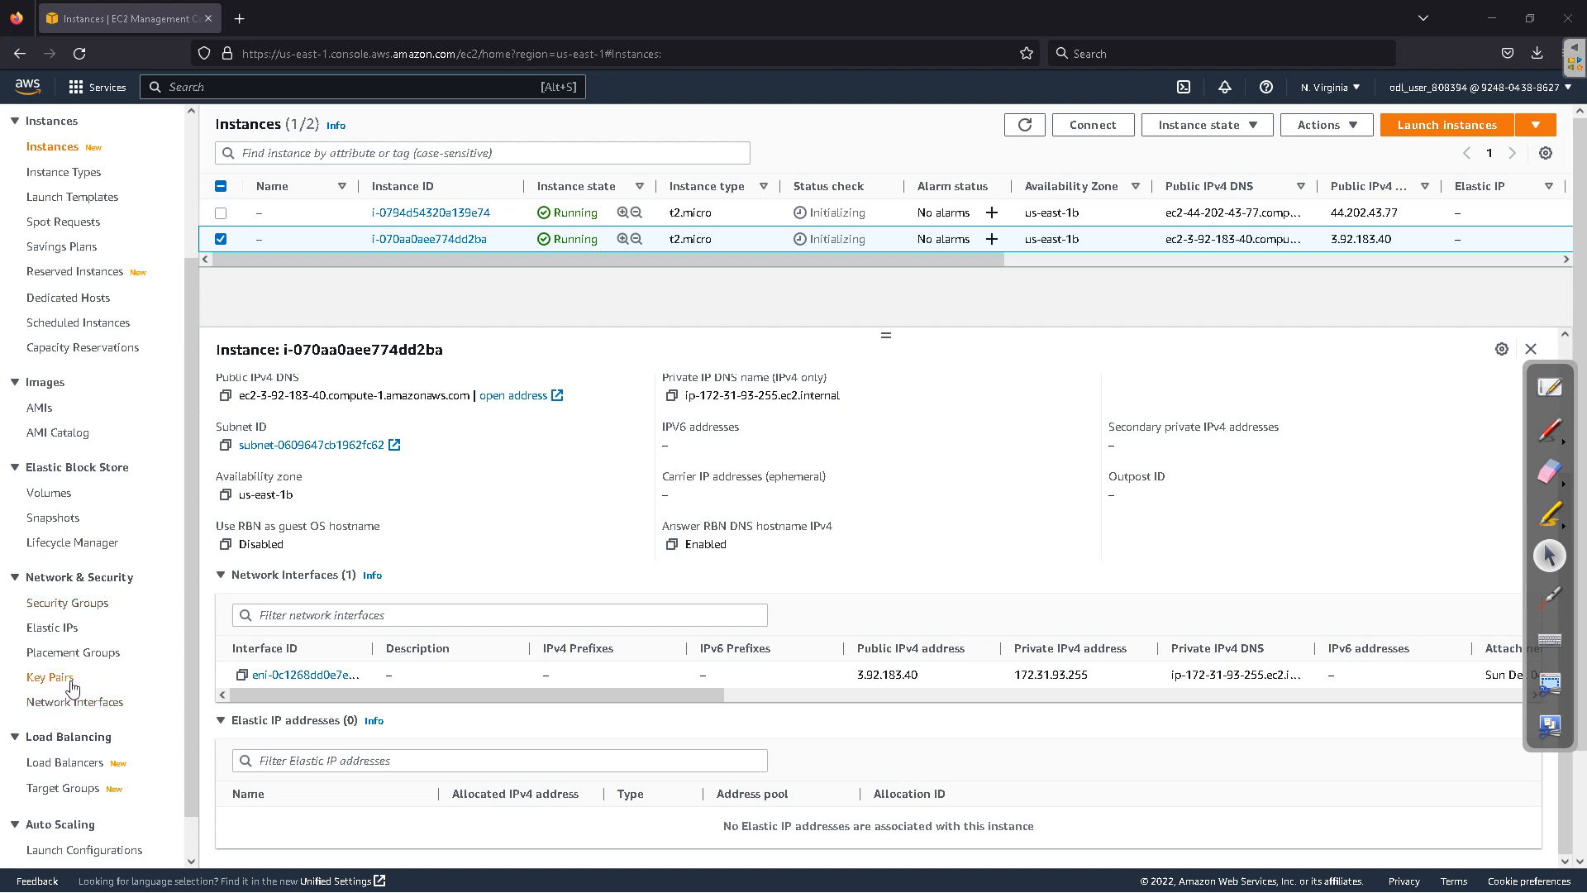
left_click(65, 709)
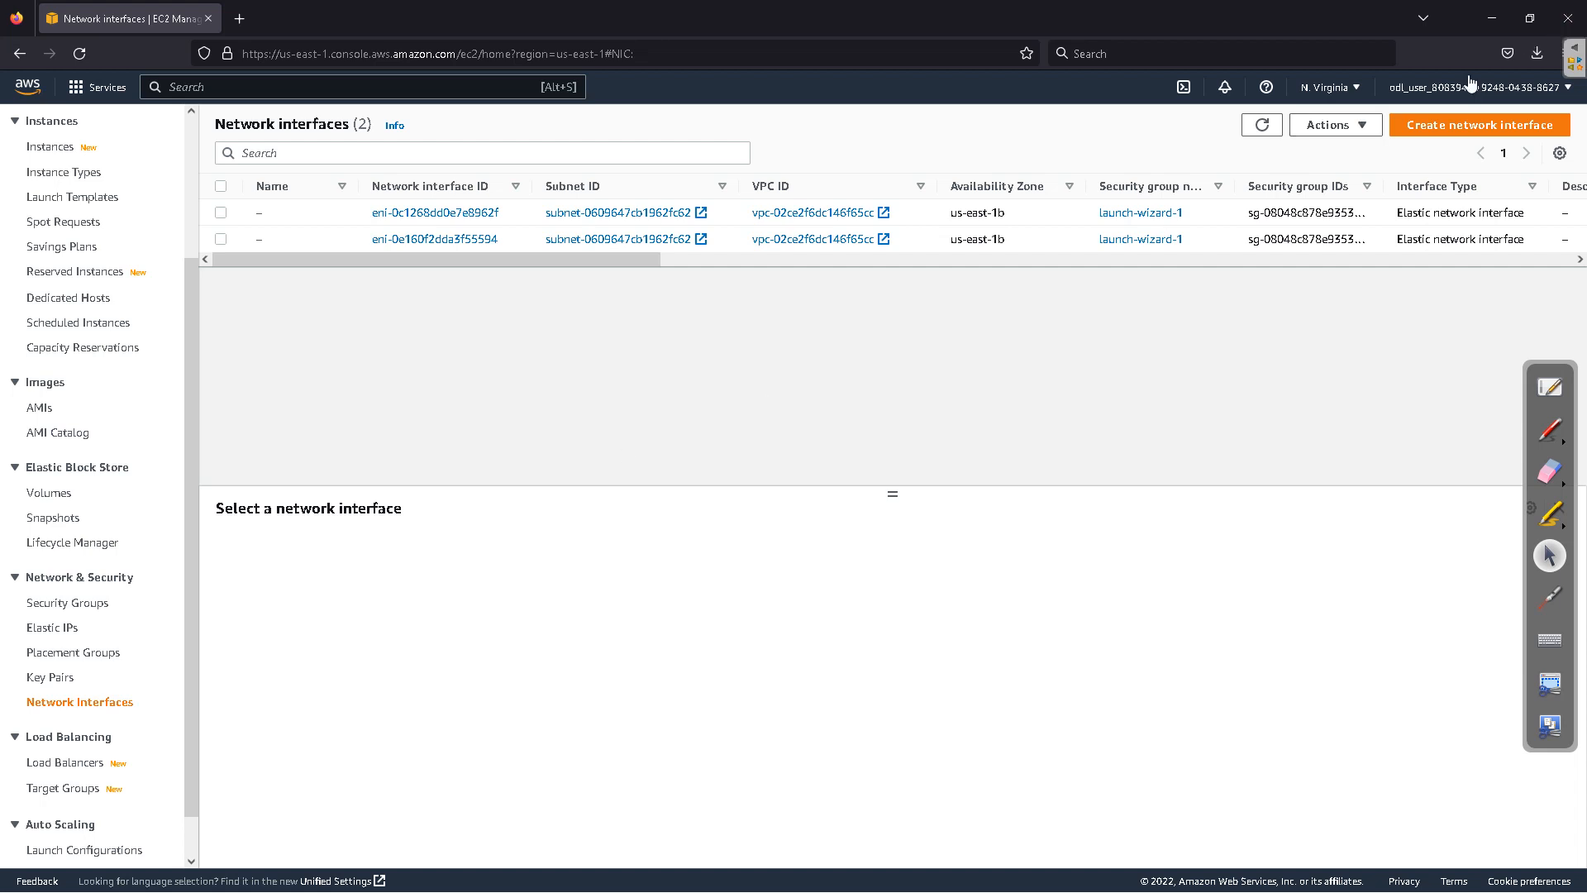
Step: Start a new network interface with the description "interface card" and choose the us-east-1a subnet
left_click(1443, 126)
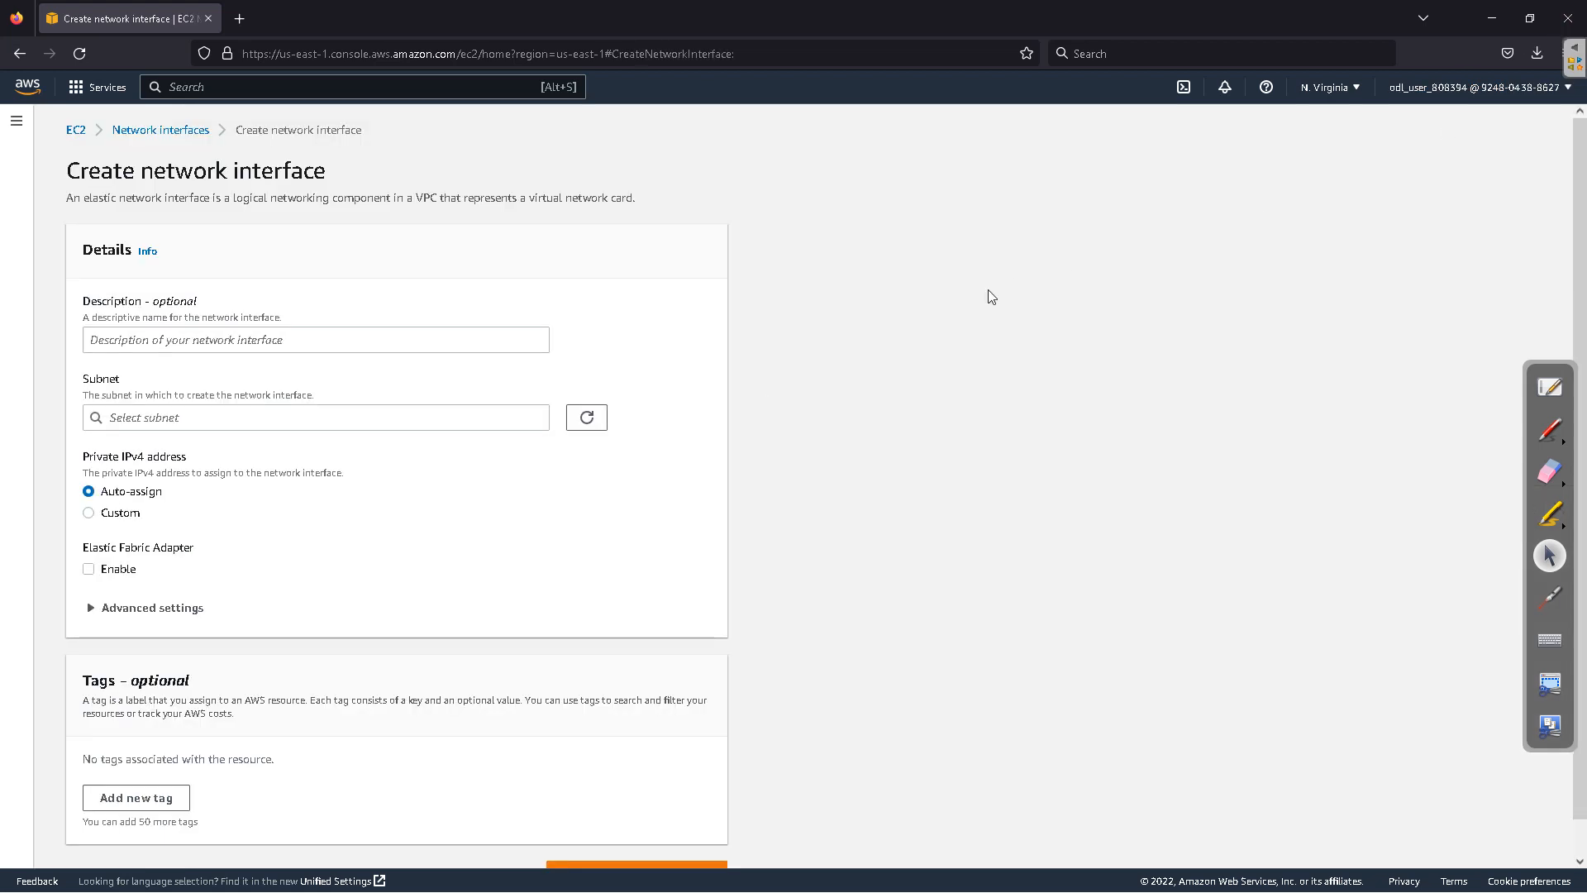
left_click(283, 339)
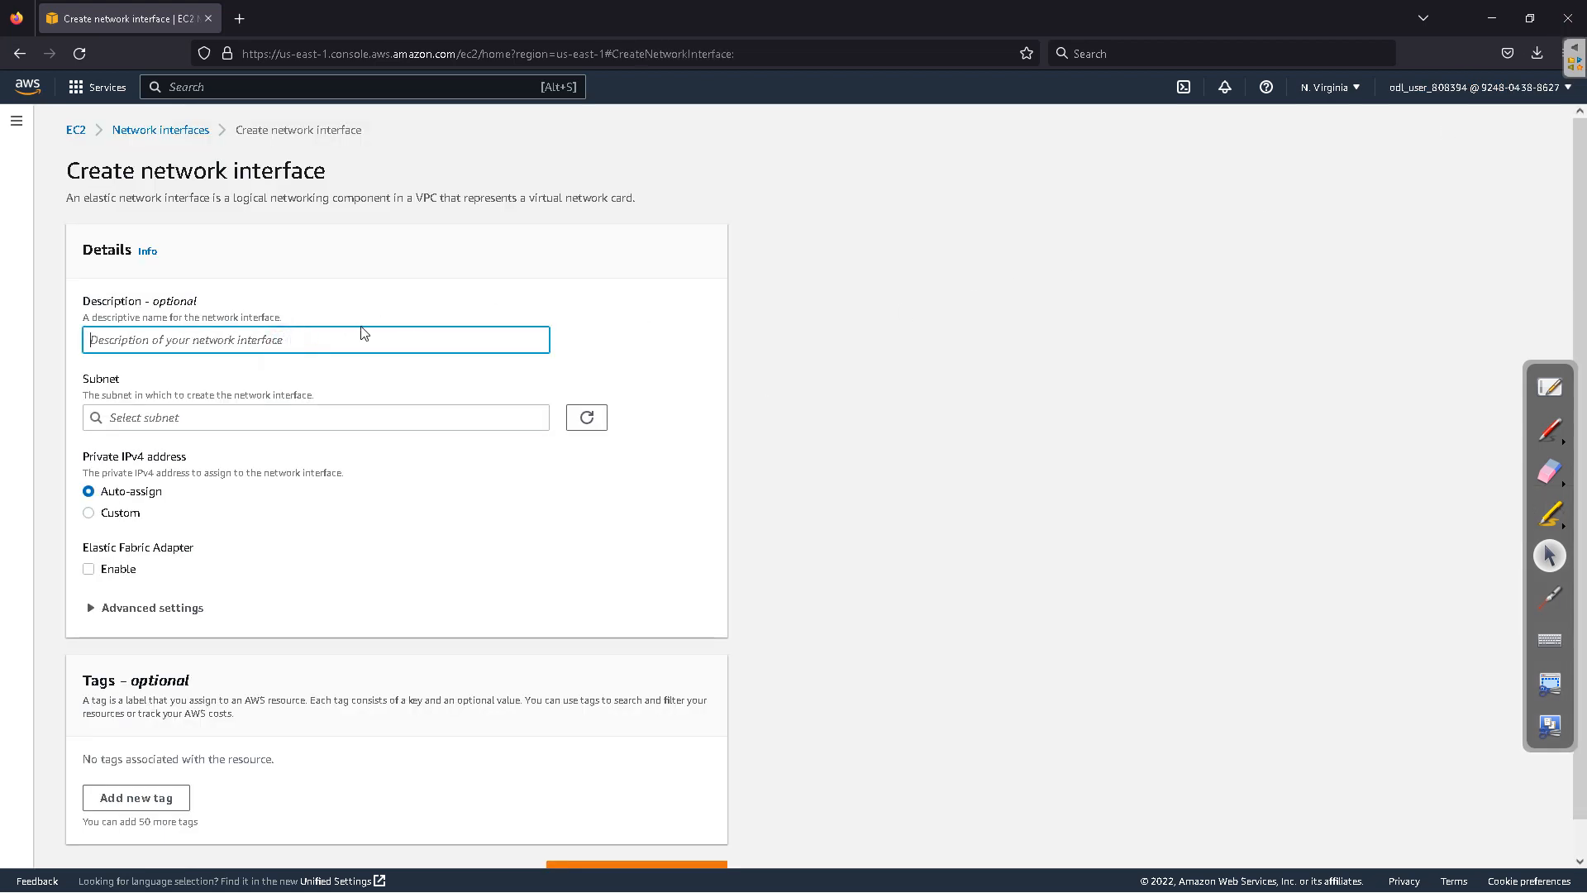
type("inteface card")
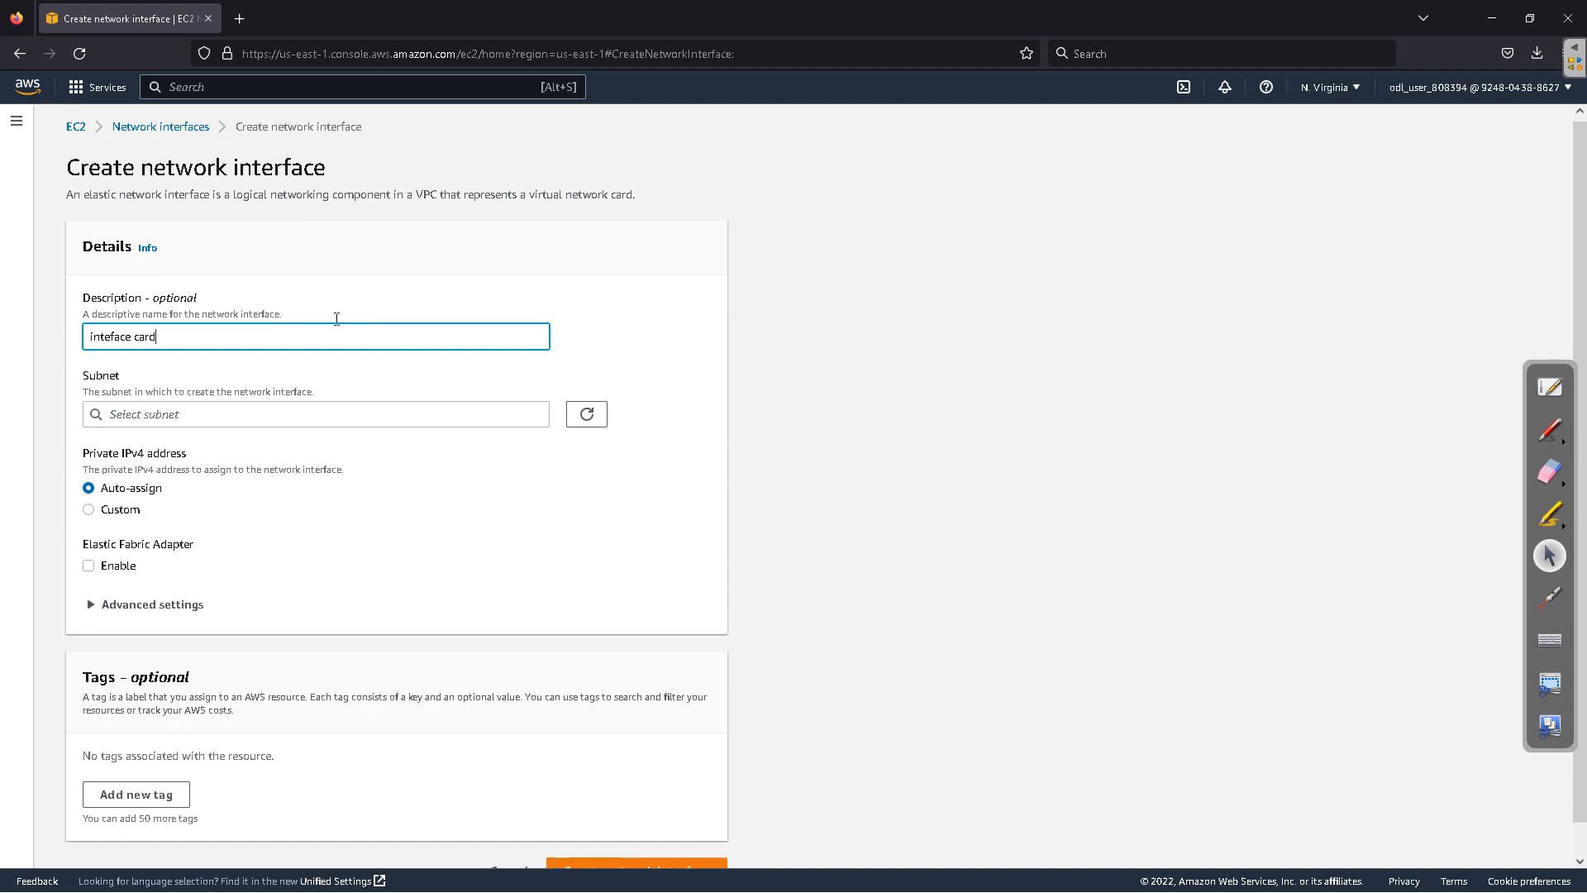
scroll(100, 307, "down", 1)
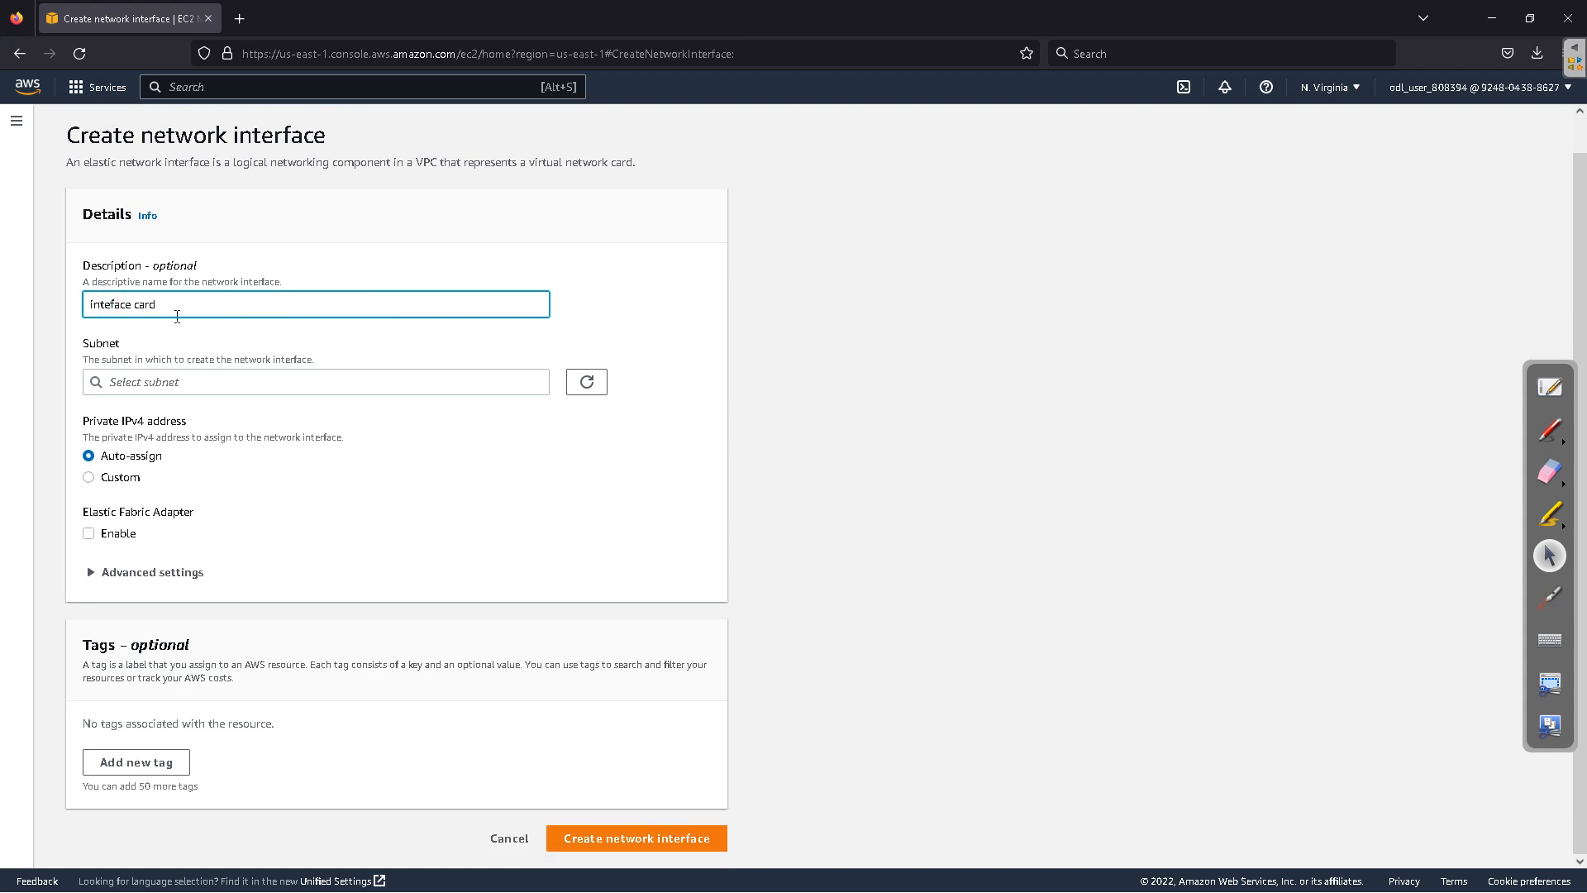
type("r")
left_click(46, 339)
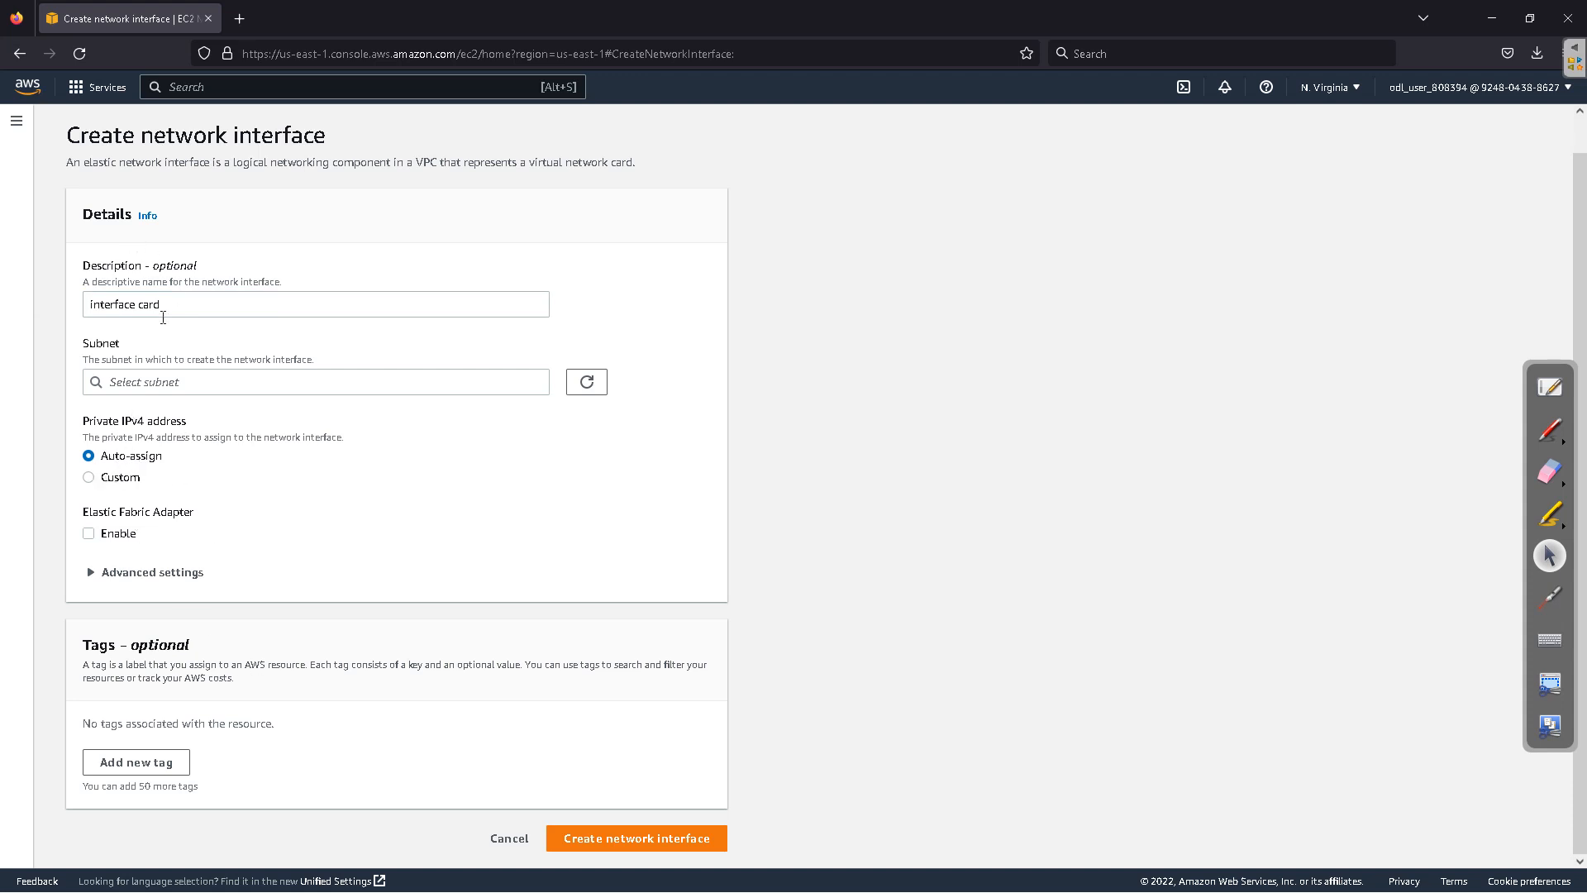
left_click(172, 382)
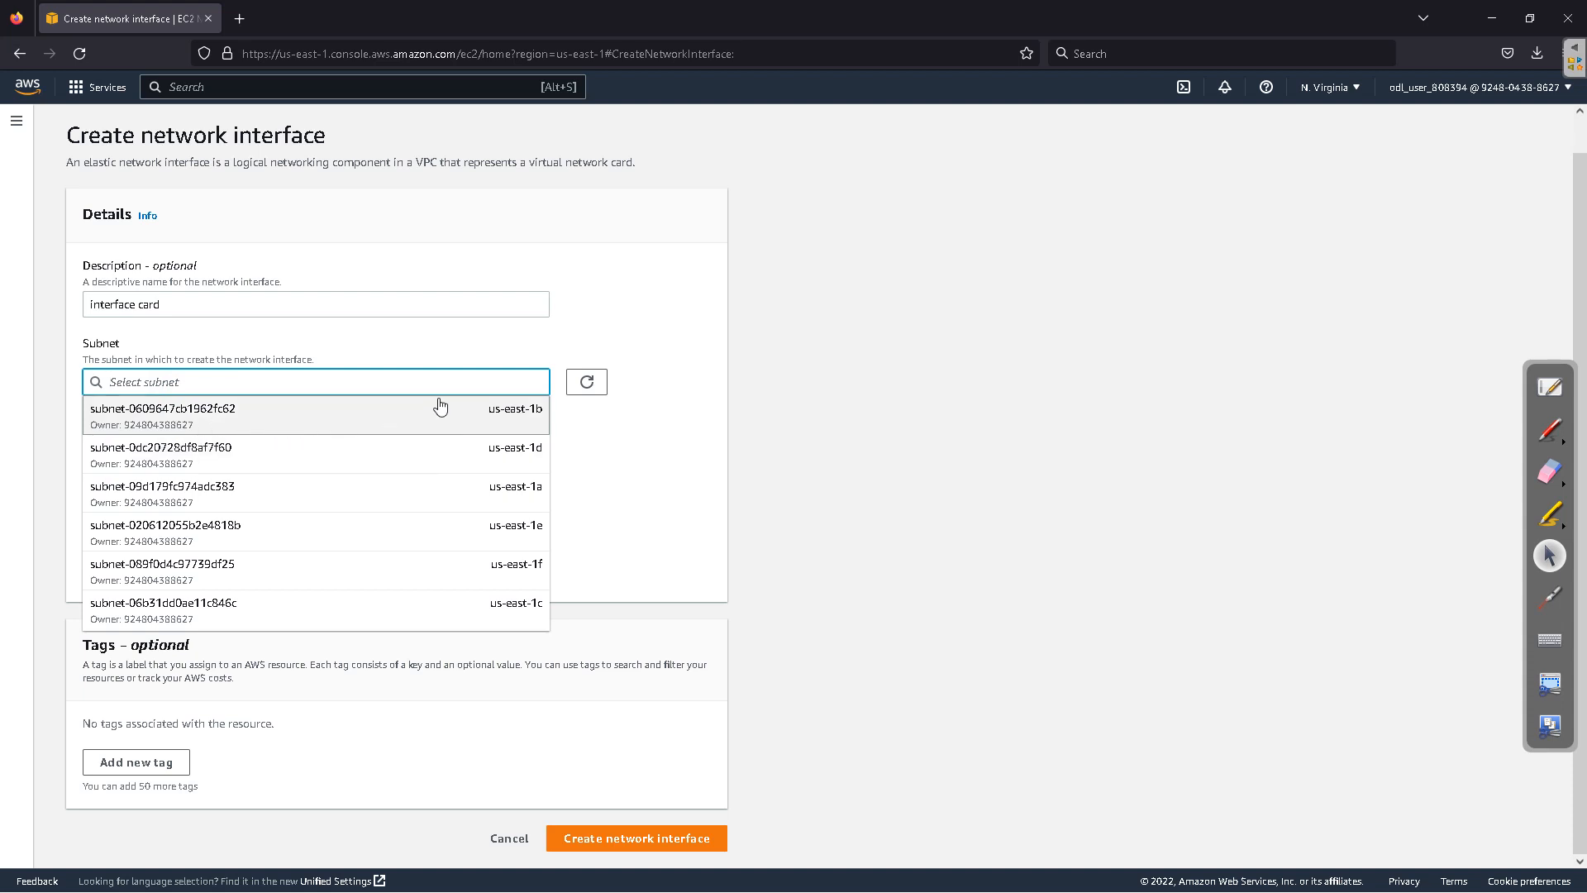
left_click(193, 500)
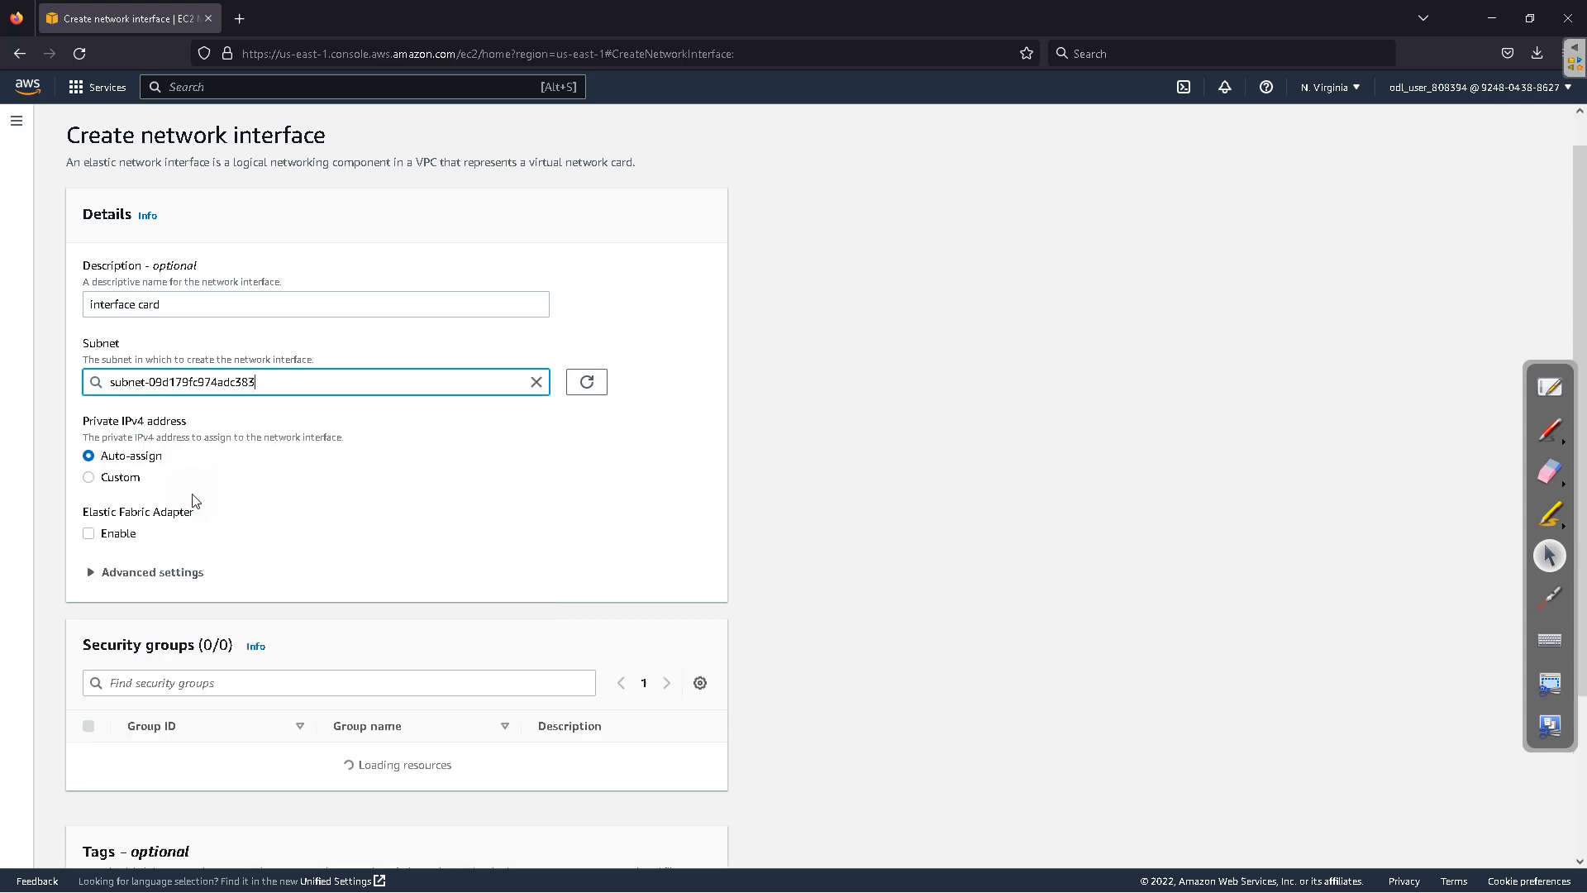
Step: Check the custom private IPv4 option, return to auto-assign, and try to create the network interface without a security group
scroll(67, 450, "down", 2)
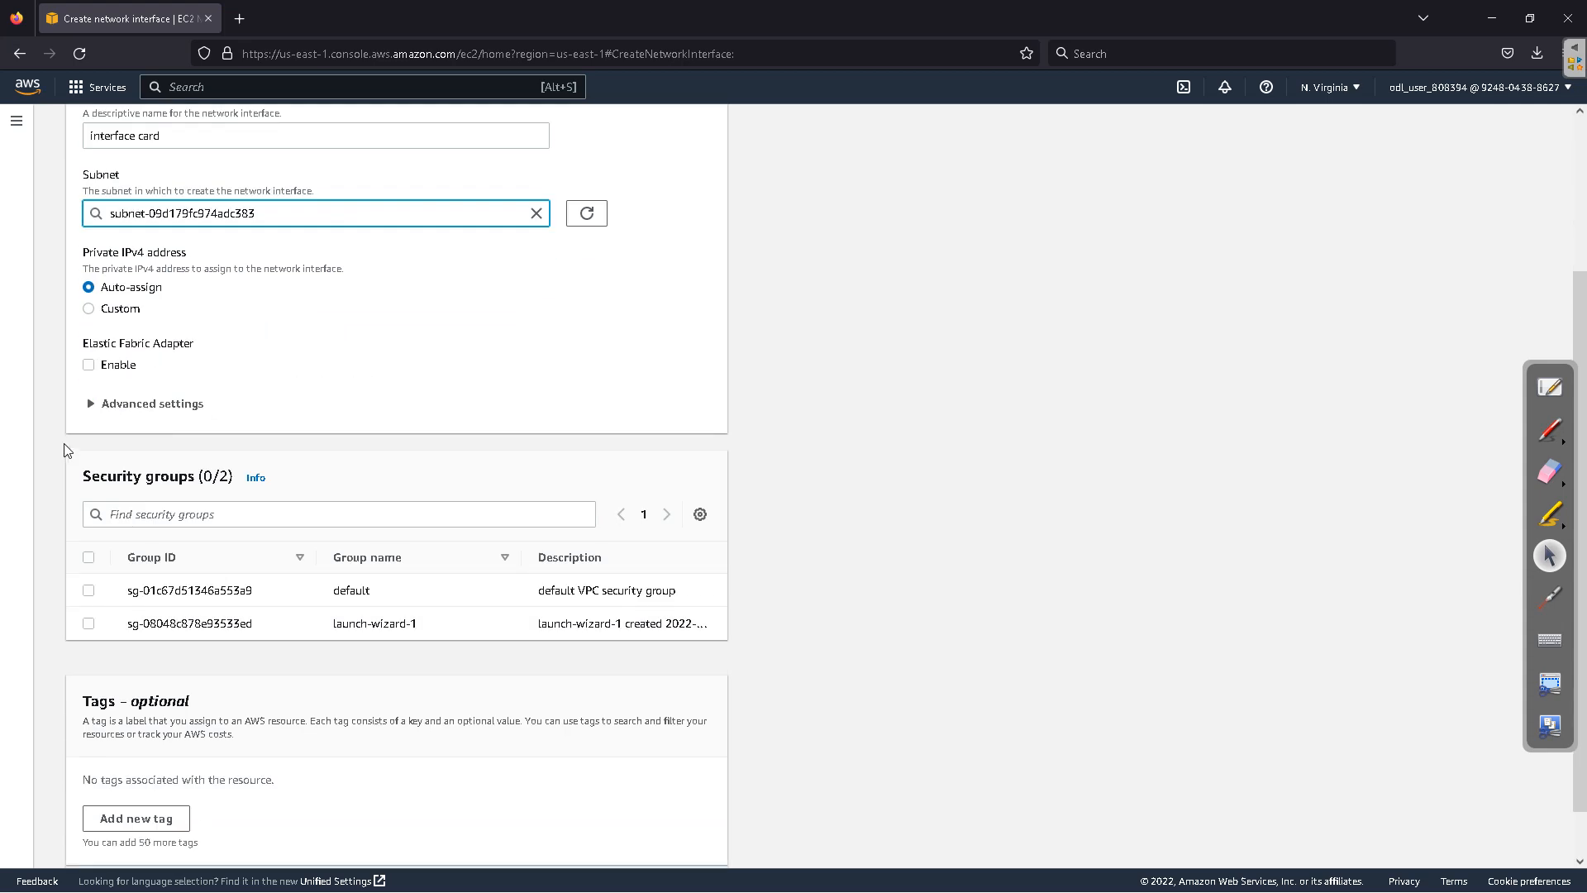
scroll(361, 651, "down", 1)
scroll(215, 513, "up", 3)
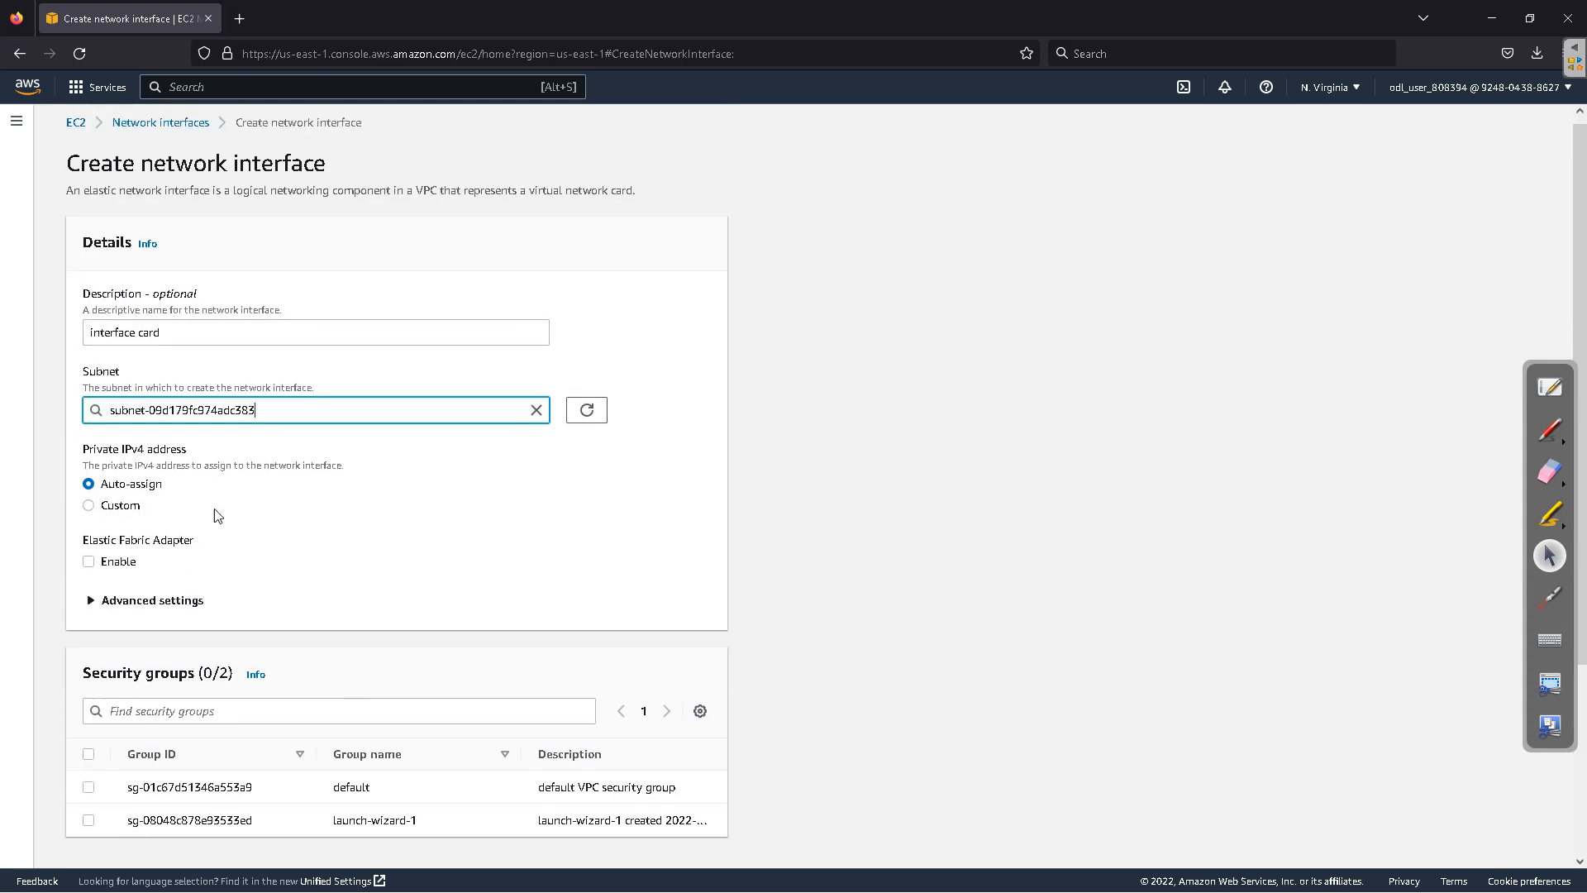
left_click(89, 506)
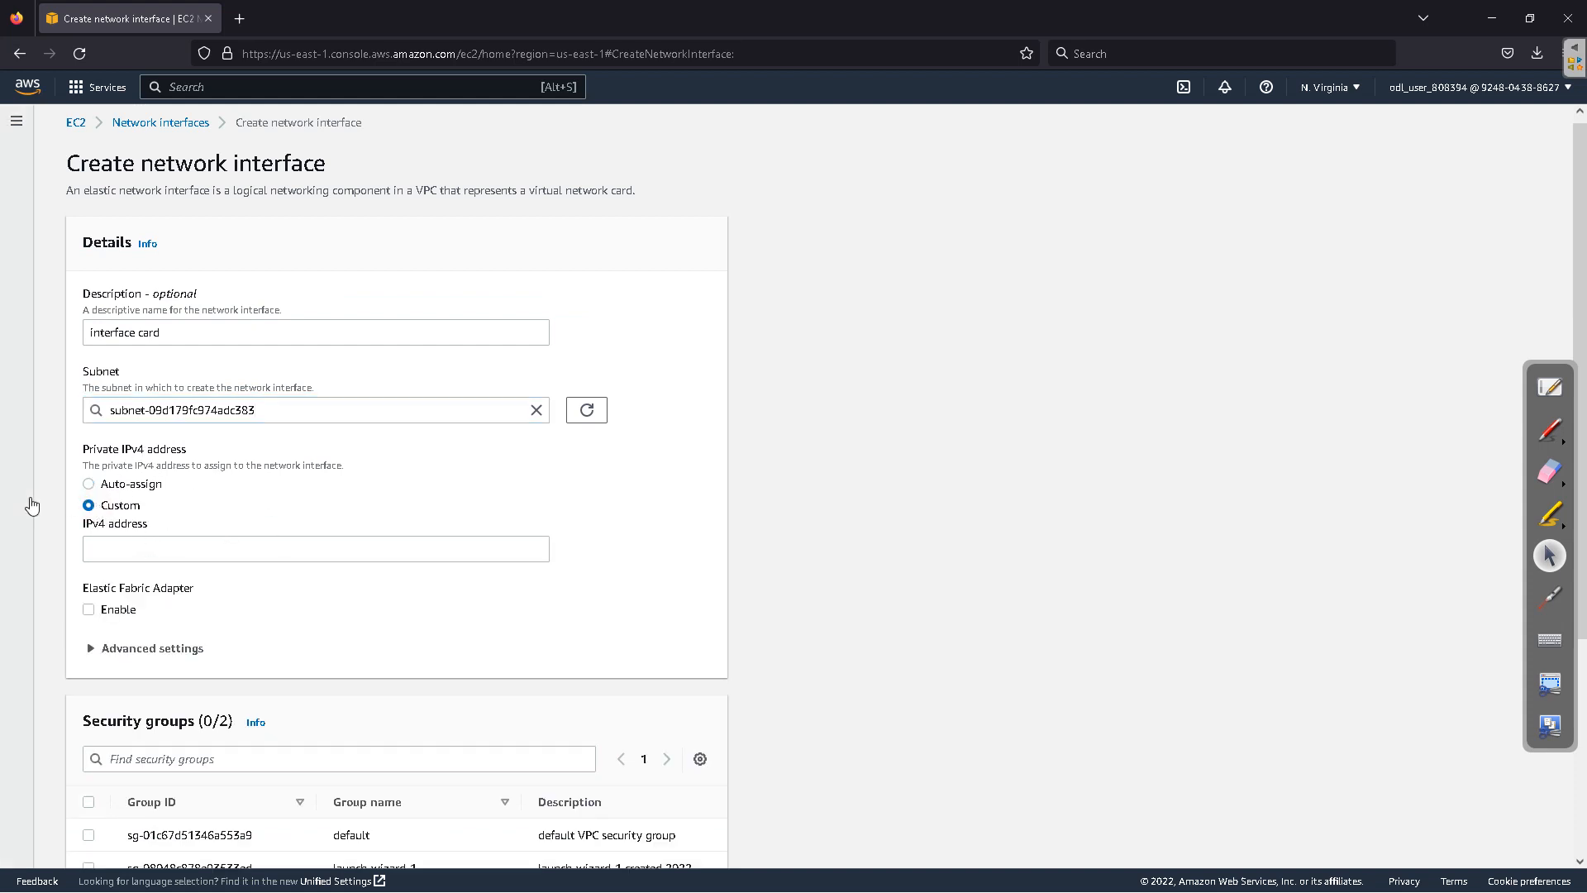
left_click(89, 484)
scroll(73, 525, "down", 3)
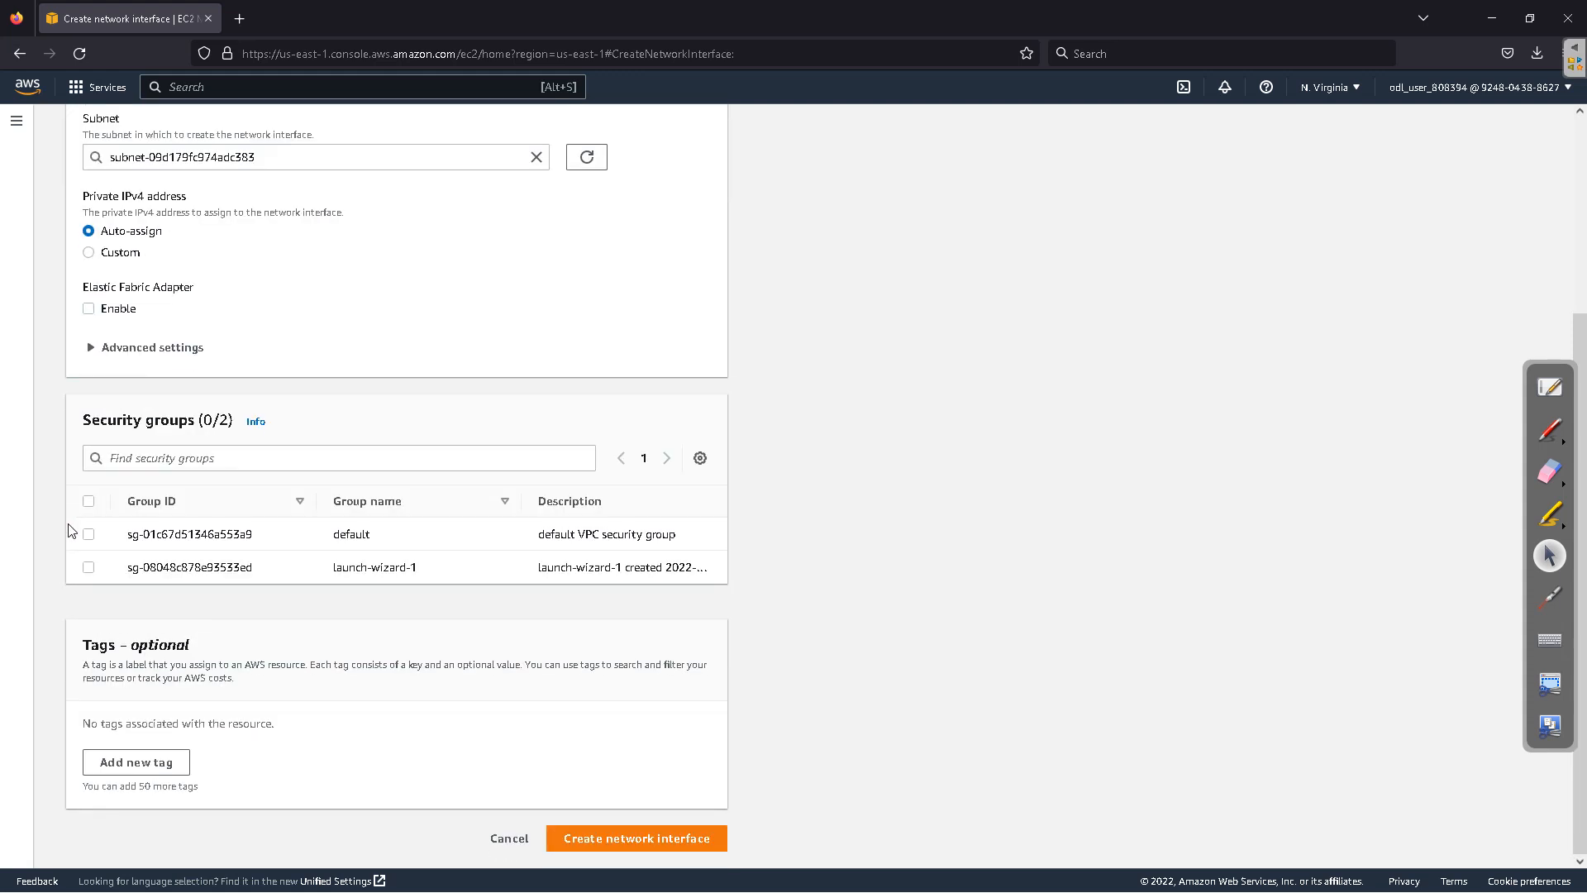
left_click(703, 837)
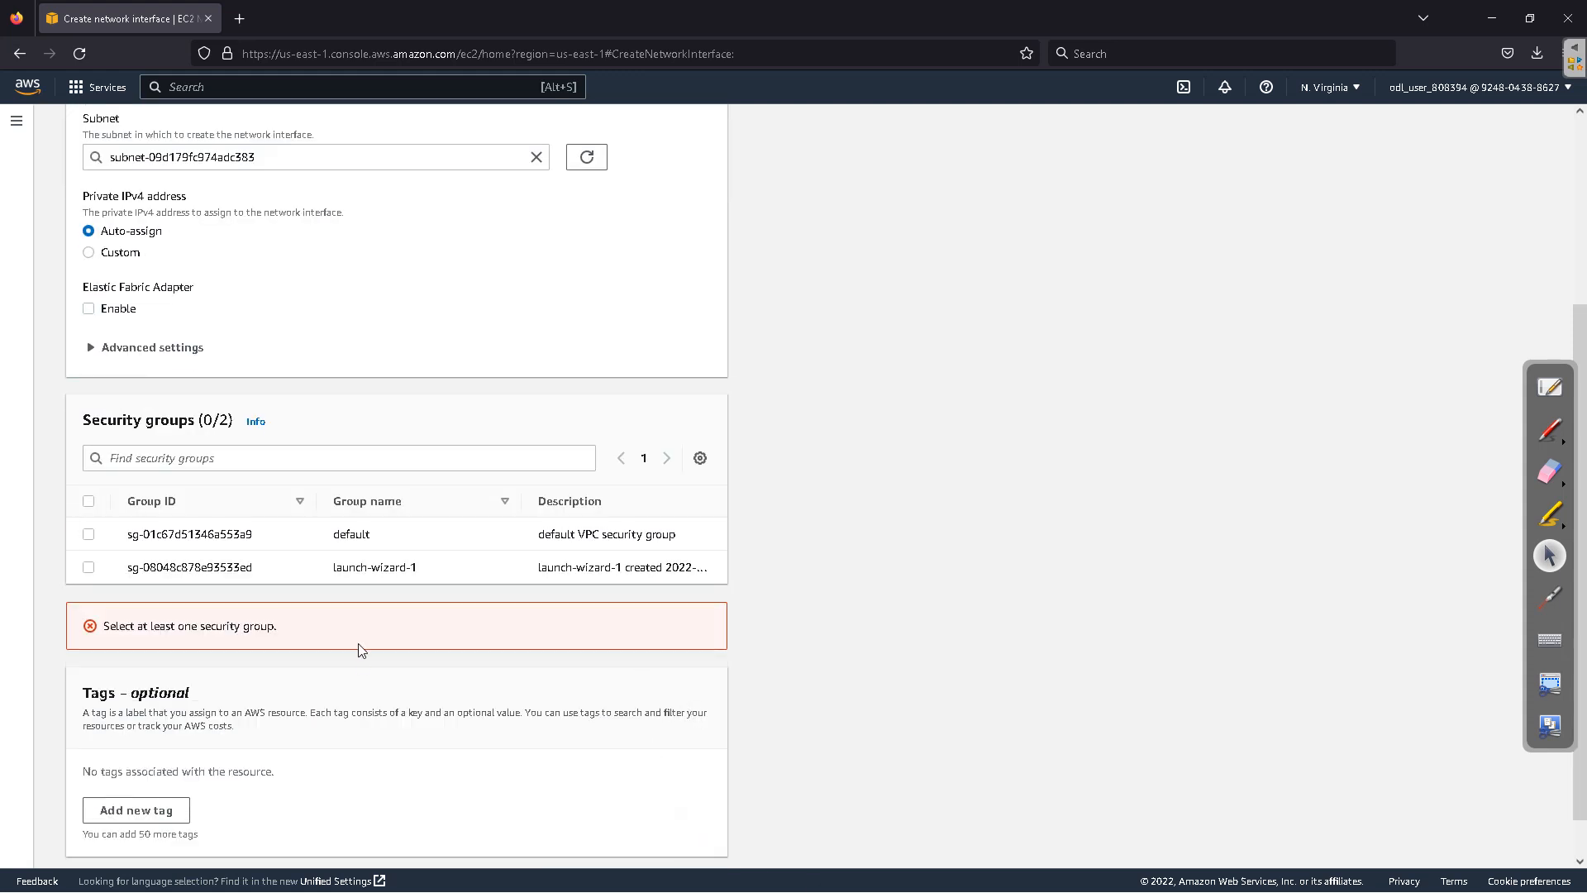
scroll(359, 659, "down", 1)
scroll(181, 569, "up", 1)
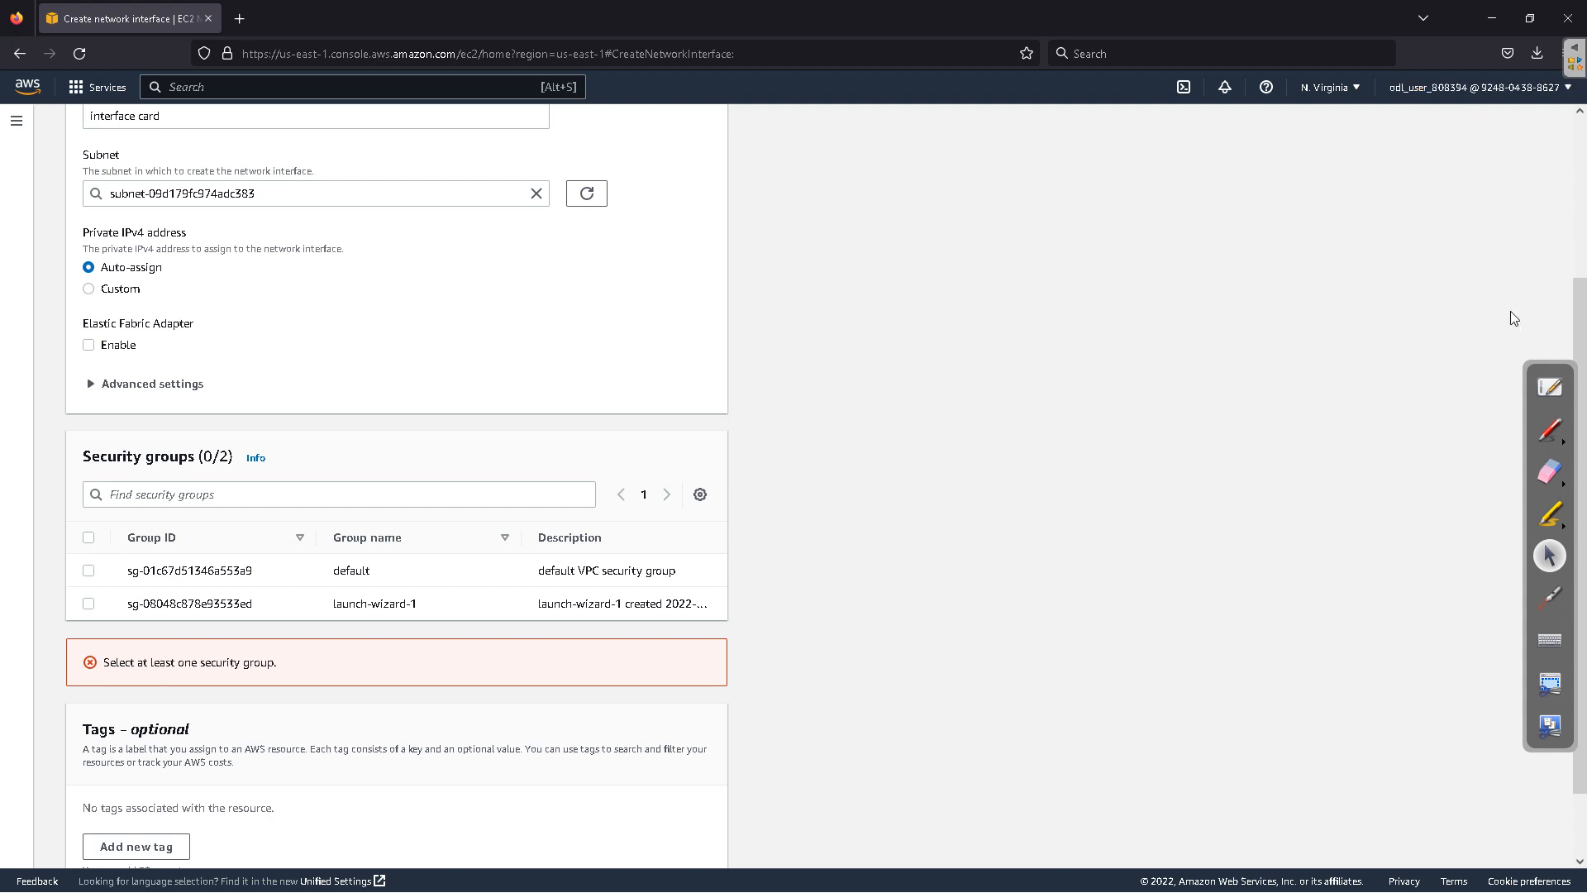
Step: Switch to the OpenBoard whiteboard, circle the protocol labels, draw an arrow from them to the lowest crossed-out server box, and return to the browser
left_click(1549, 387)
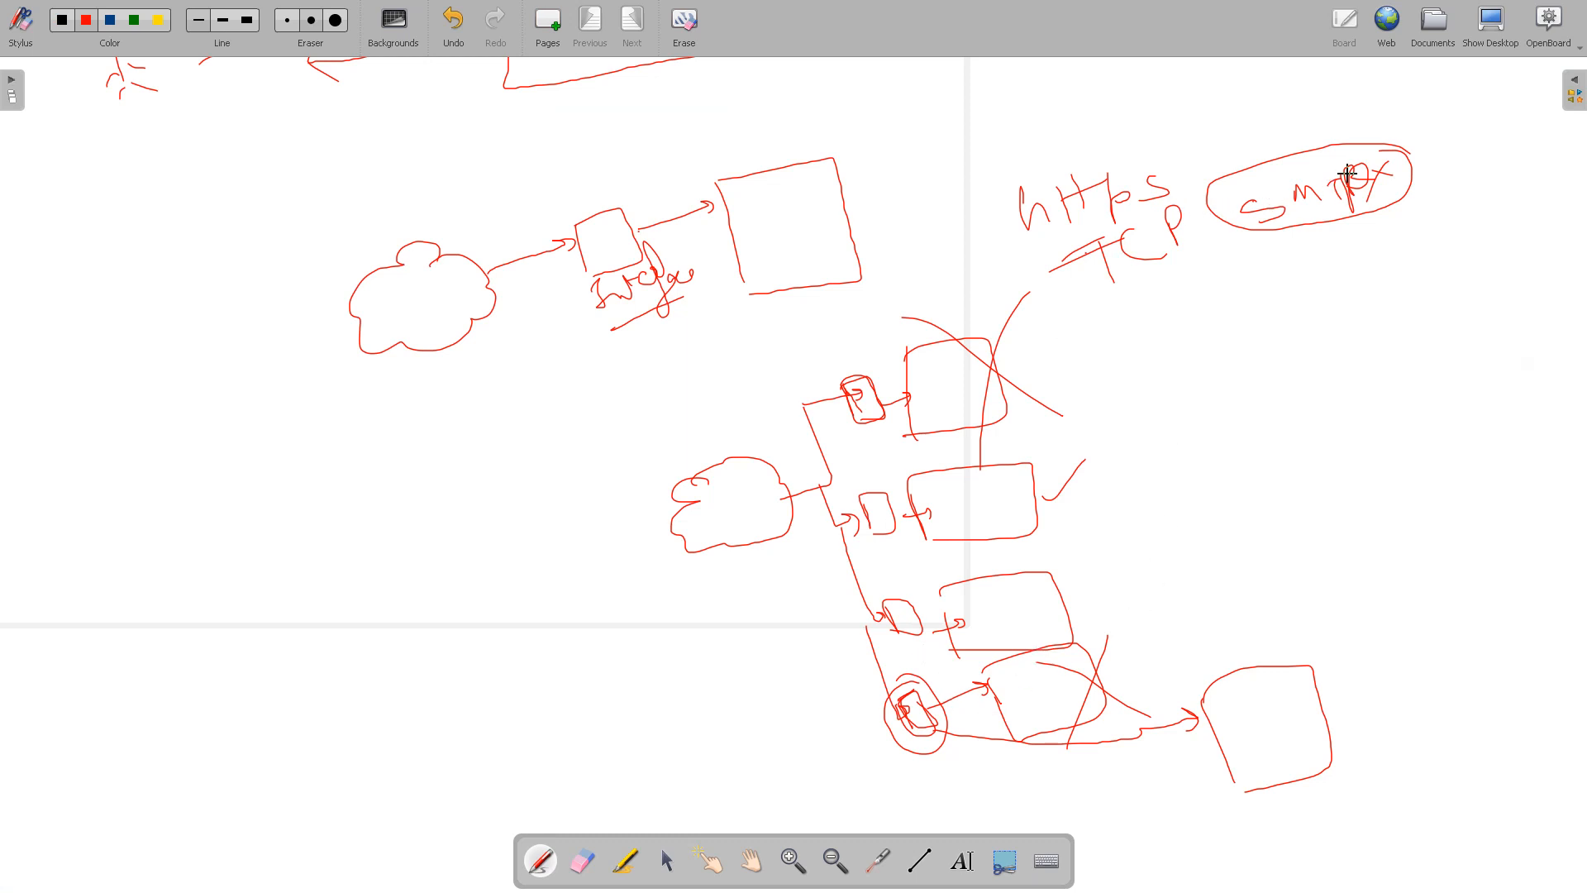
mouse_move(1351, 100)
left_mouse_down()
mouse_move(1434, 152)
mouse_move(1010, 89)
mouse_move(1072, 301)
mouse_move(1476, 175)
mouse_move(1391, 115)
left_mouse_up()
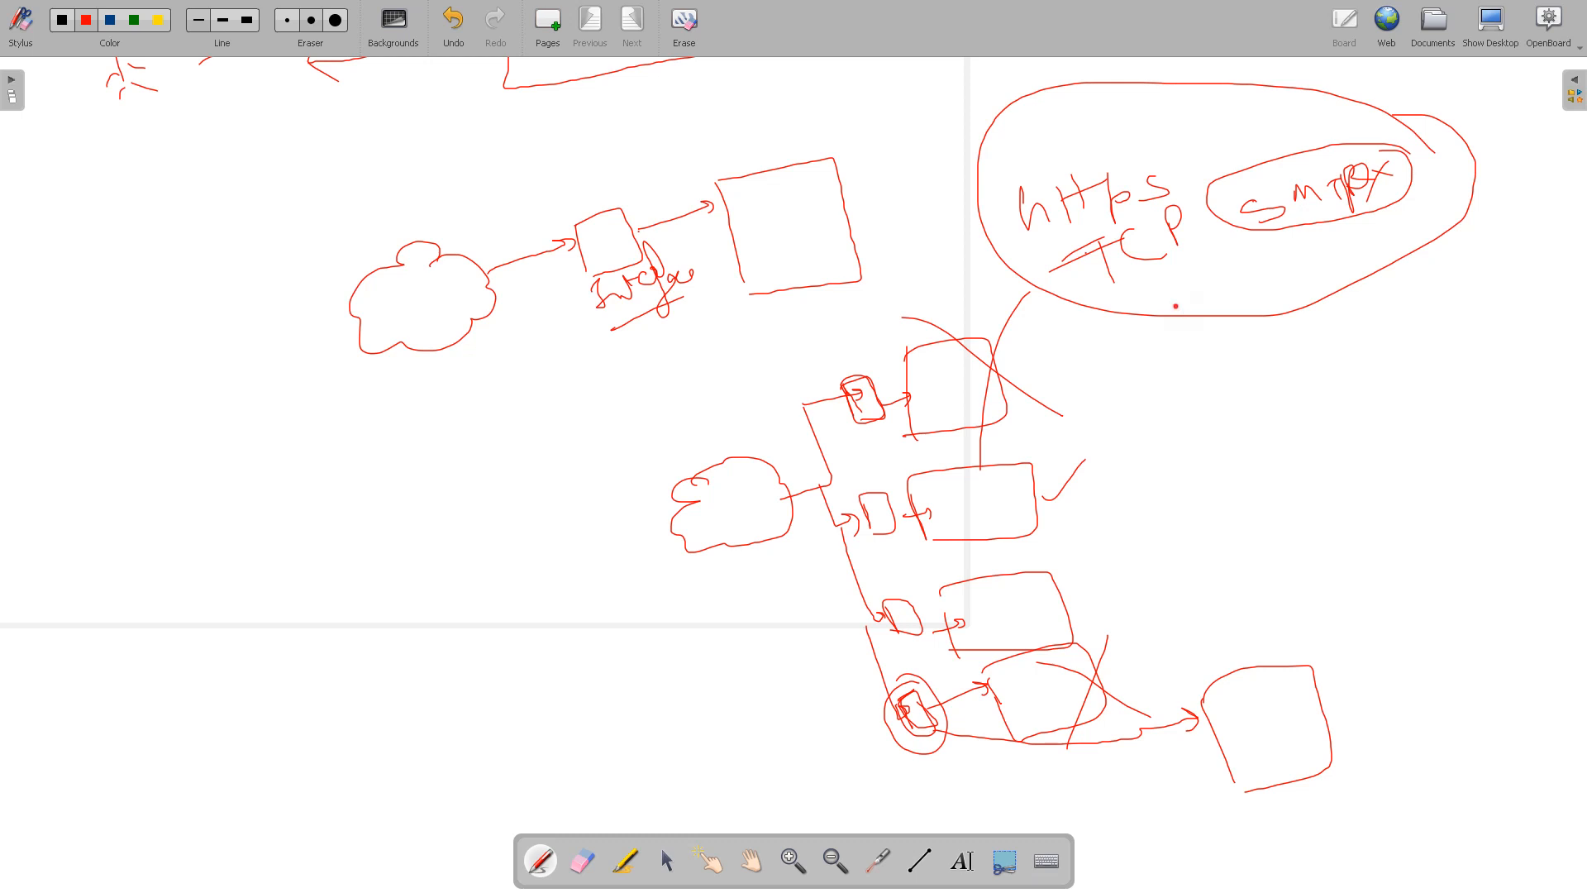
mouse_move(1175, 307)
left_mouse_down()
mouse_move(1078, 565)
mouse_move(959, 698)
left_mouse_up()
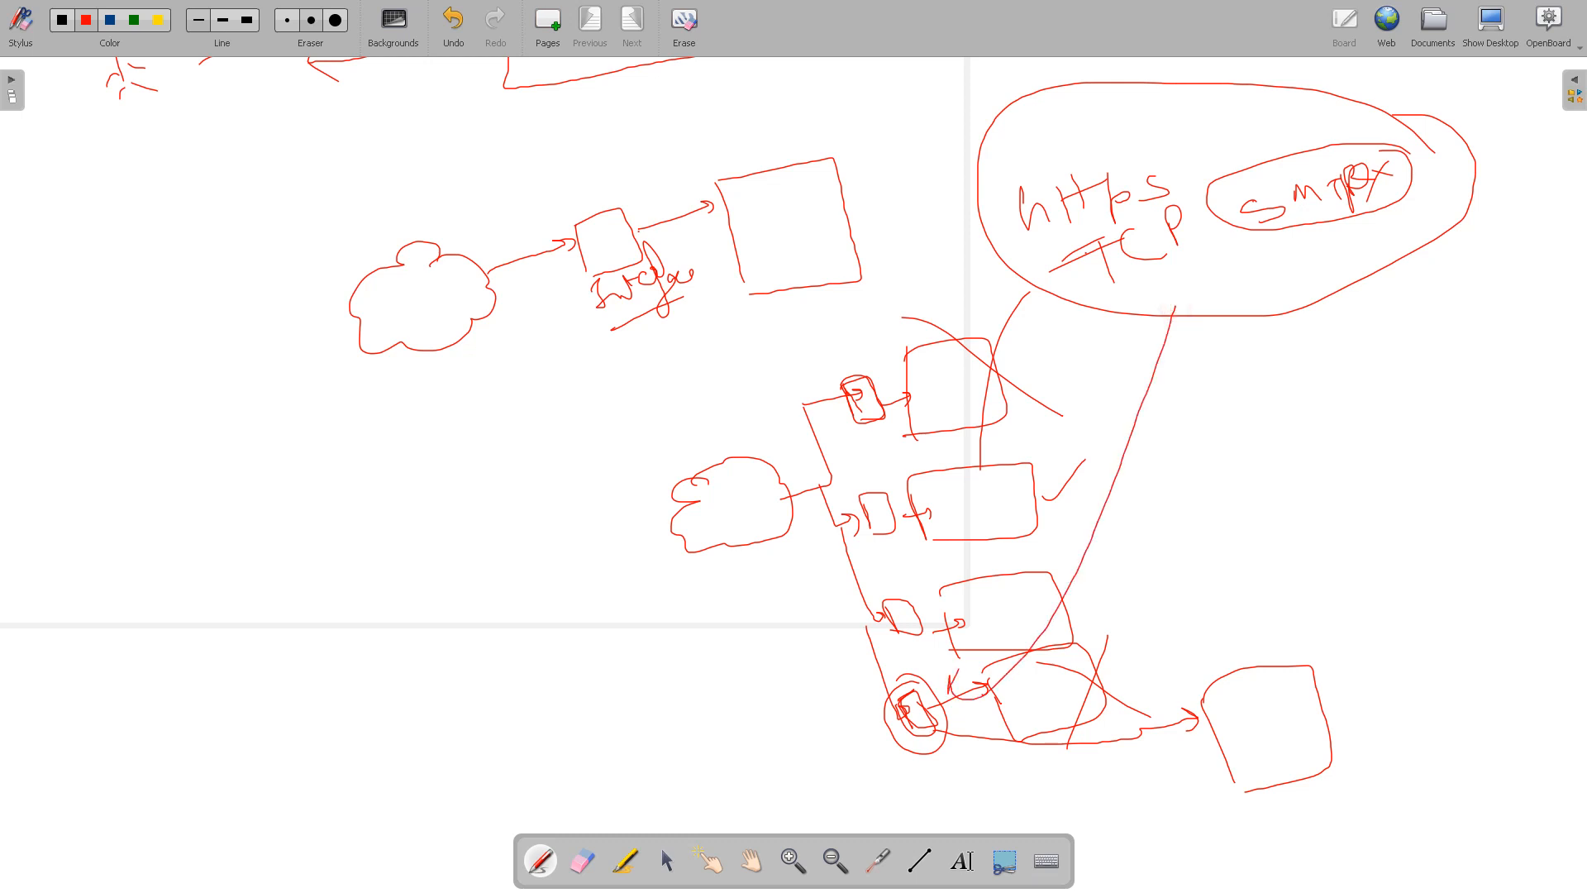
left_click(1490, 25)
Step: Assign the launch-wizard-1 security group and create the network interface
scroll(433, 500, "down", 1)
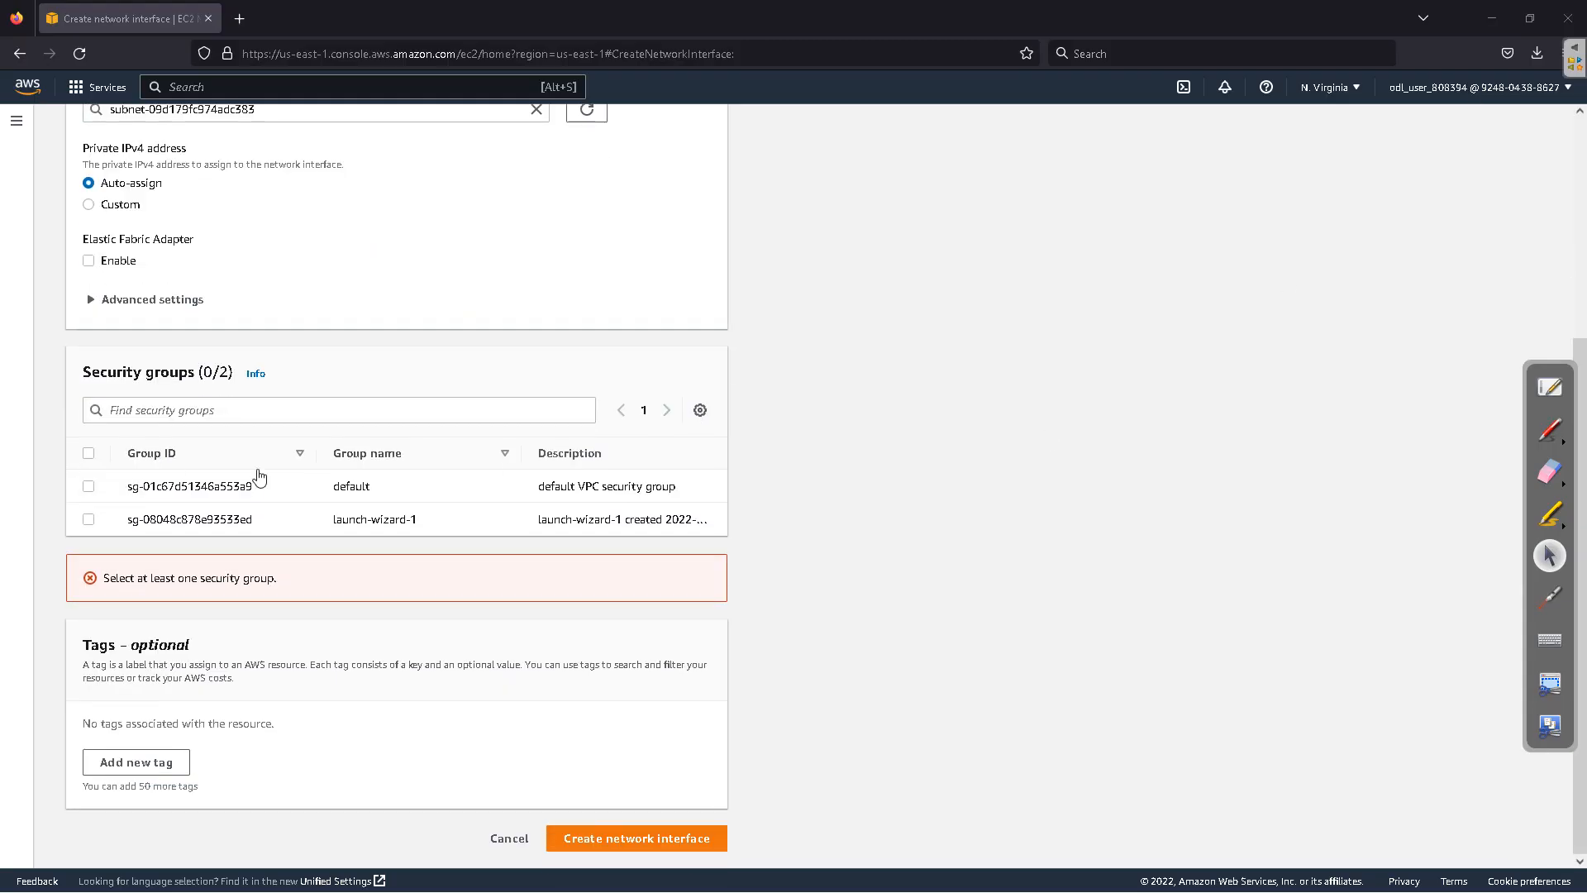
left_click(89, 520)
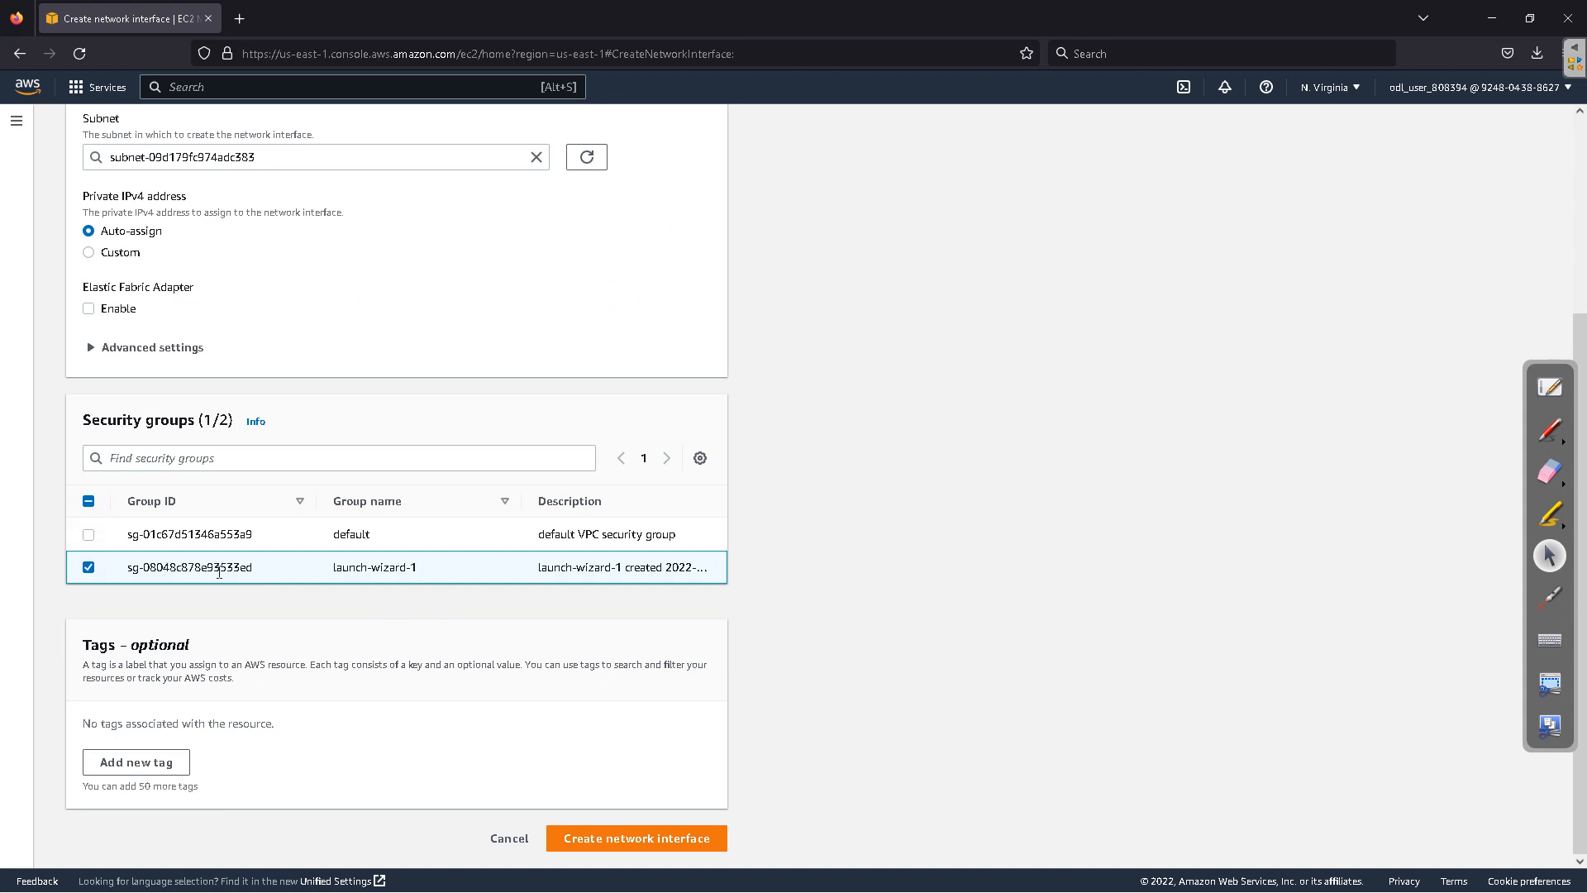
left_click(664, 849)
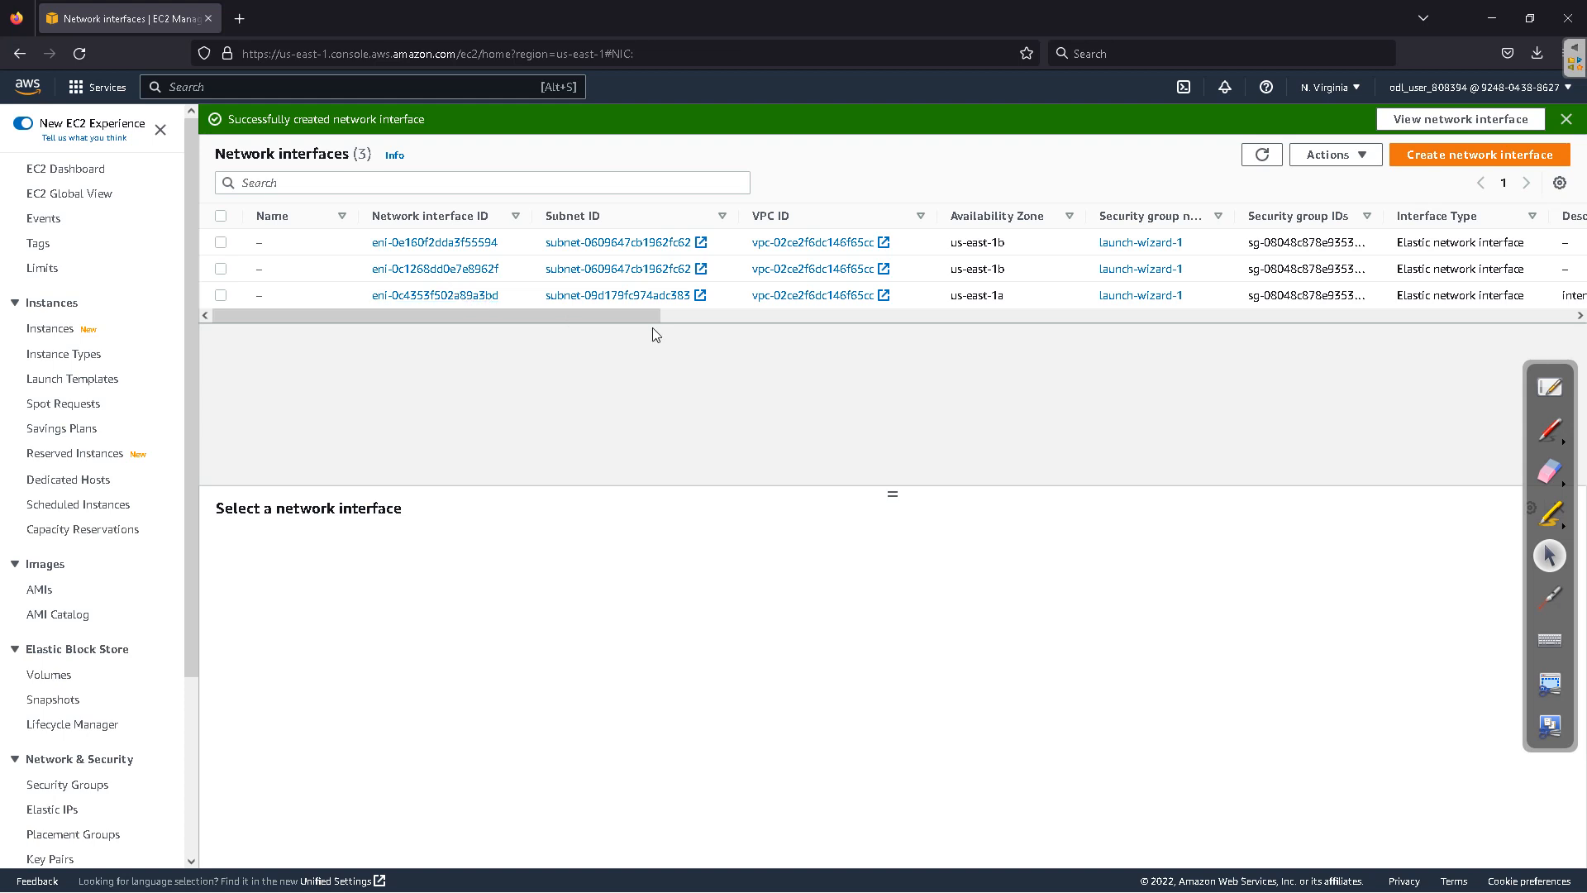
Step: Select the new "interface card" network interface and examine its instance, status and IP address columns
left_click_drag(611, 305, 1013, 299)
left_click_drag(819, 314, 949, 314)
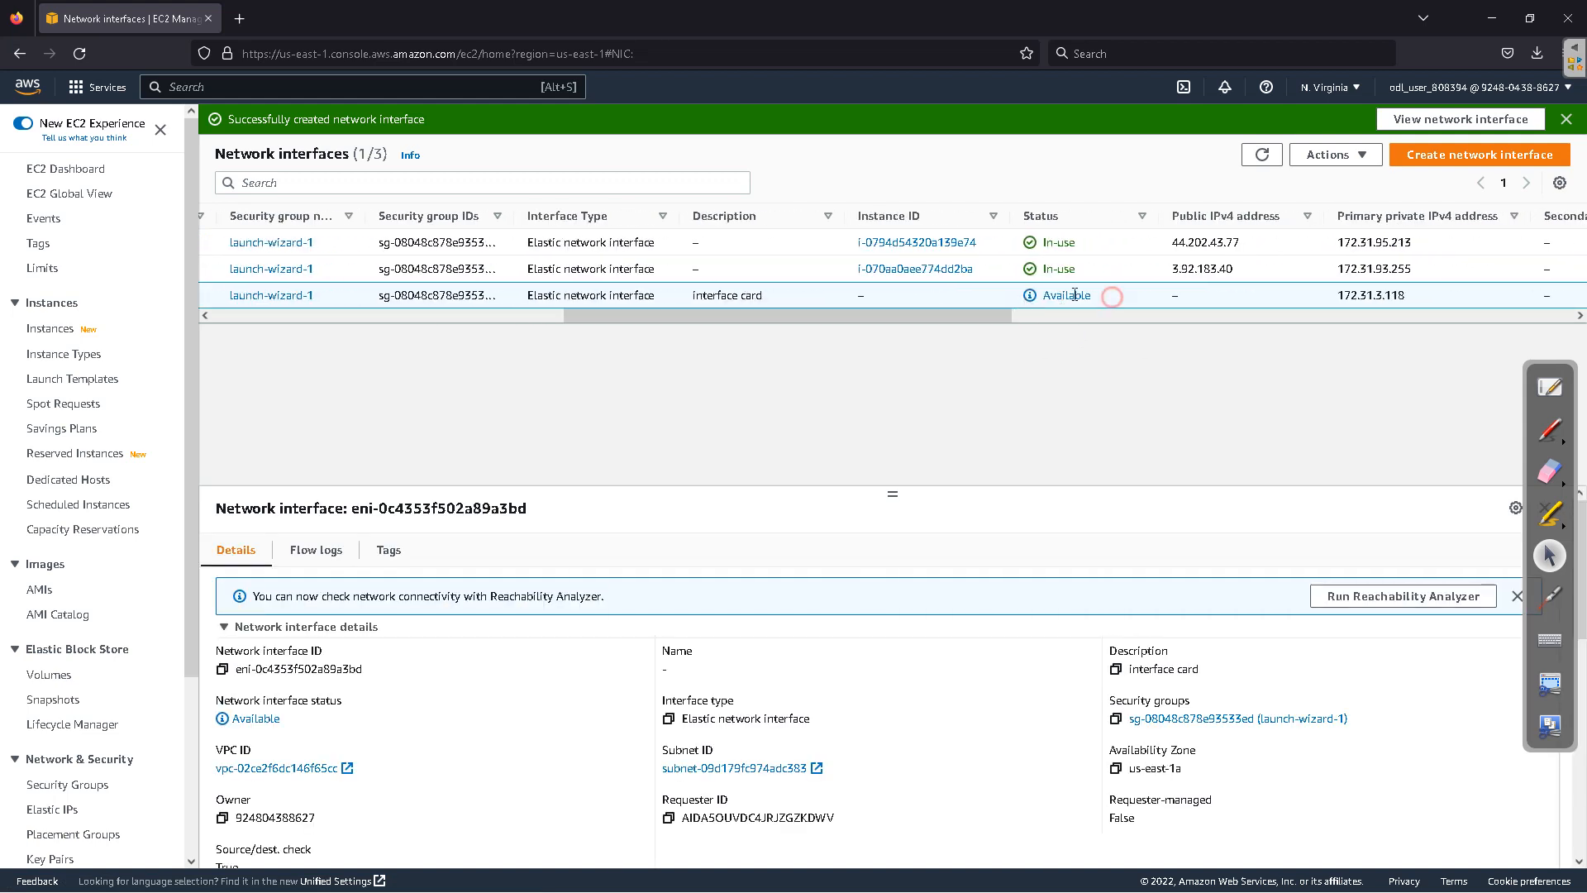
left_click_drag(1111, 298, 1007, 326)
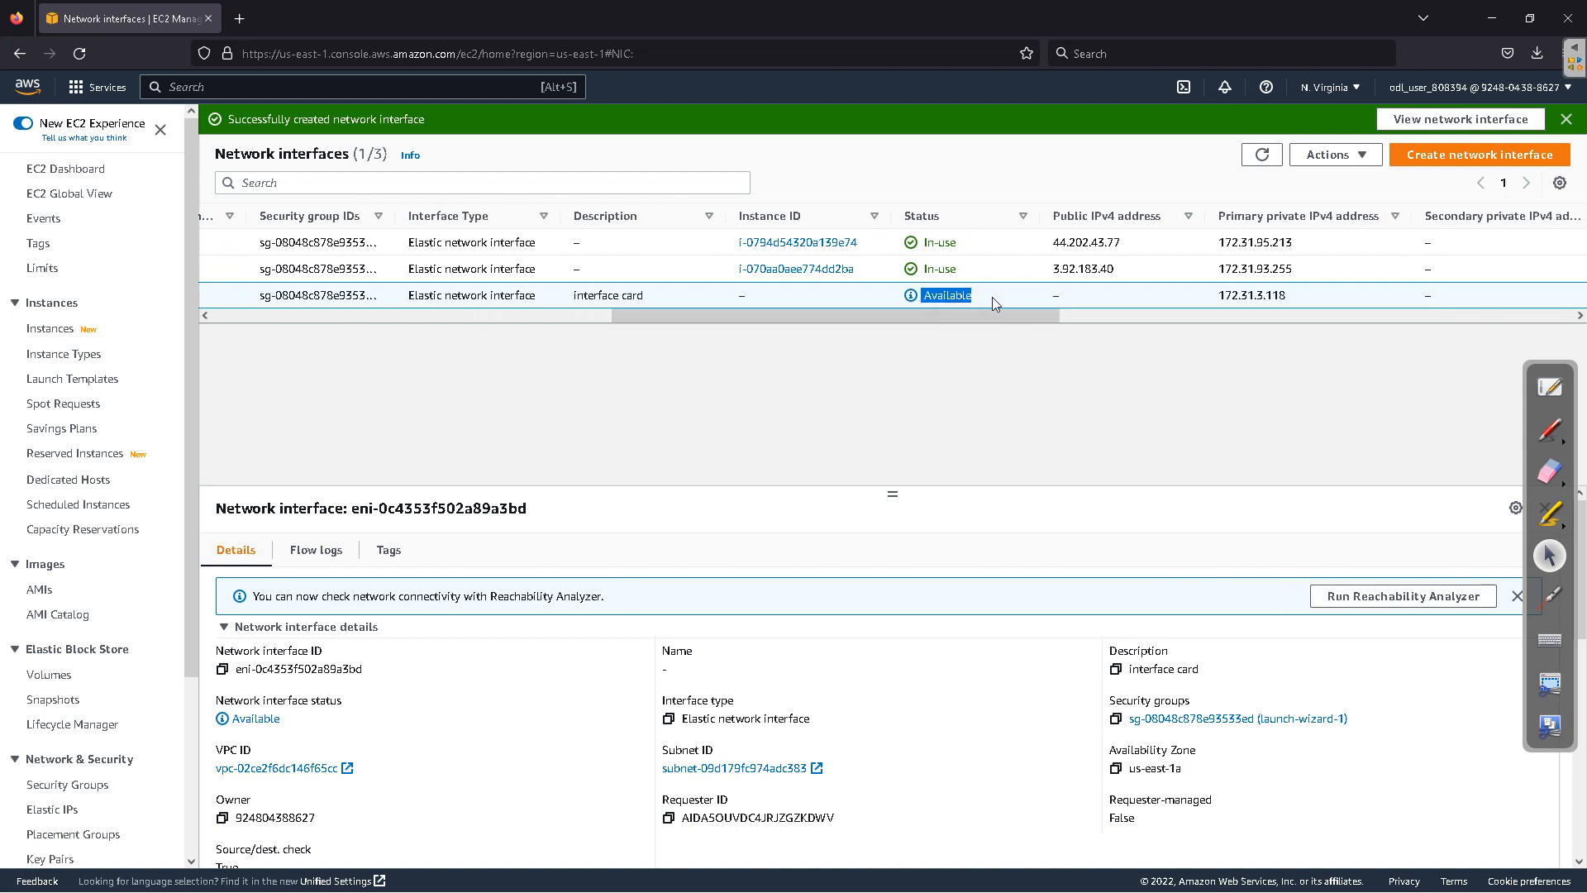
left_click(992, 295)
left_click_drag(745, 314, 877, 283)
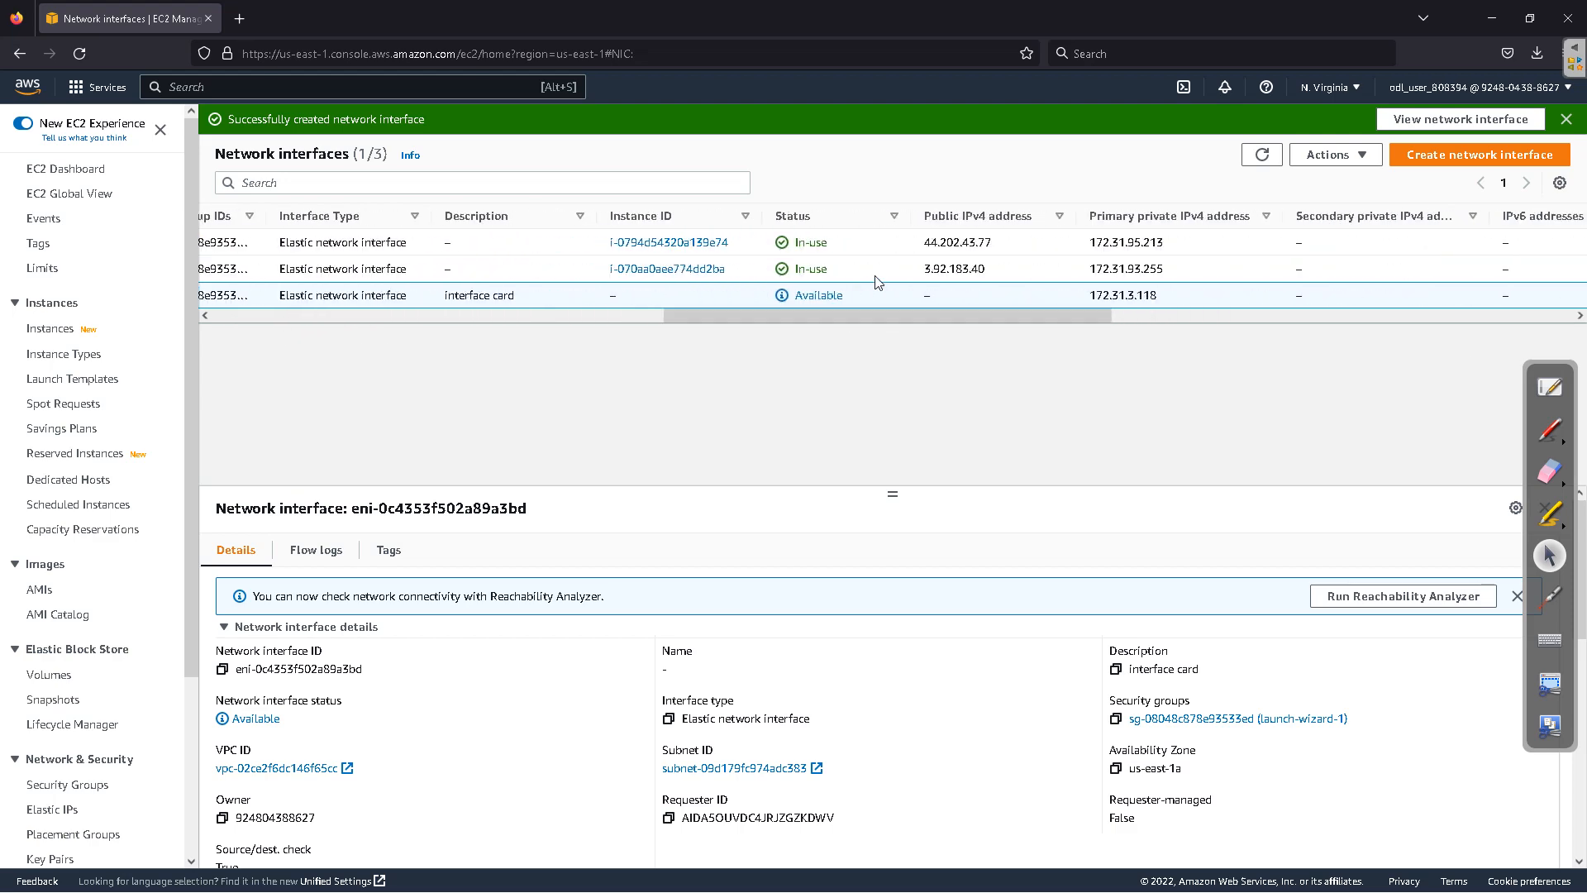
left_click(1328, 154)
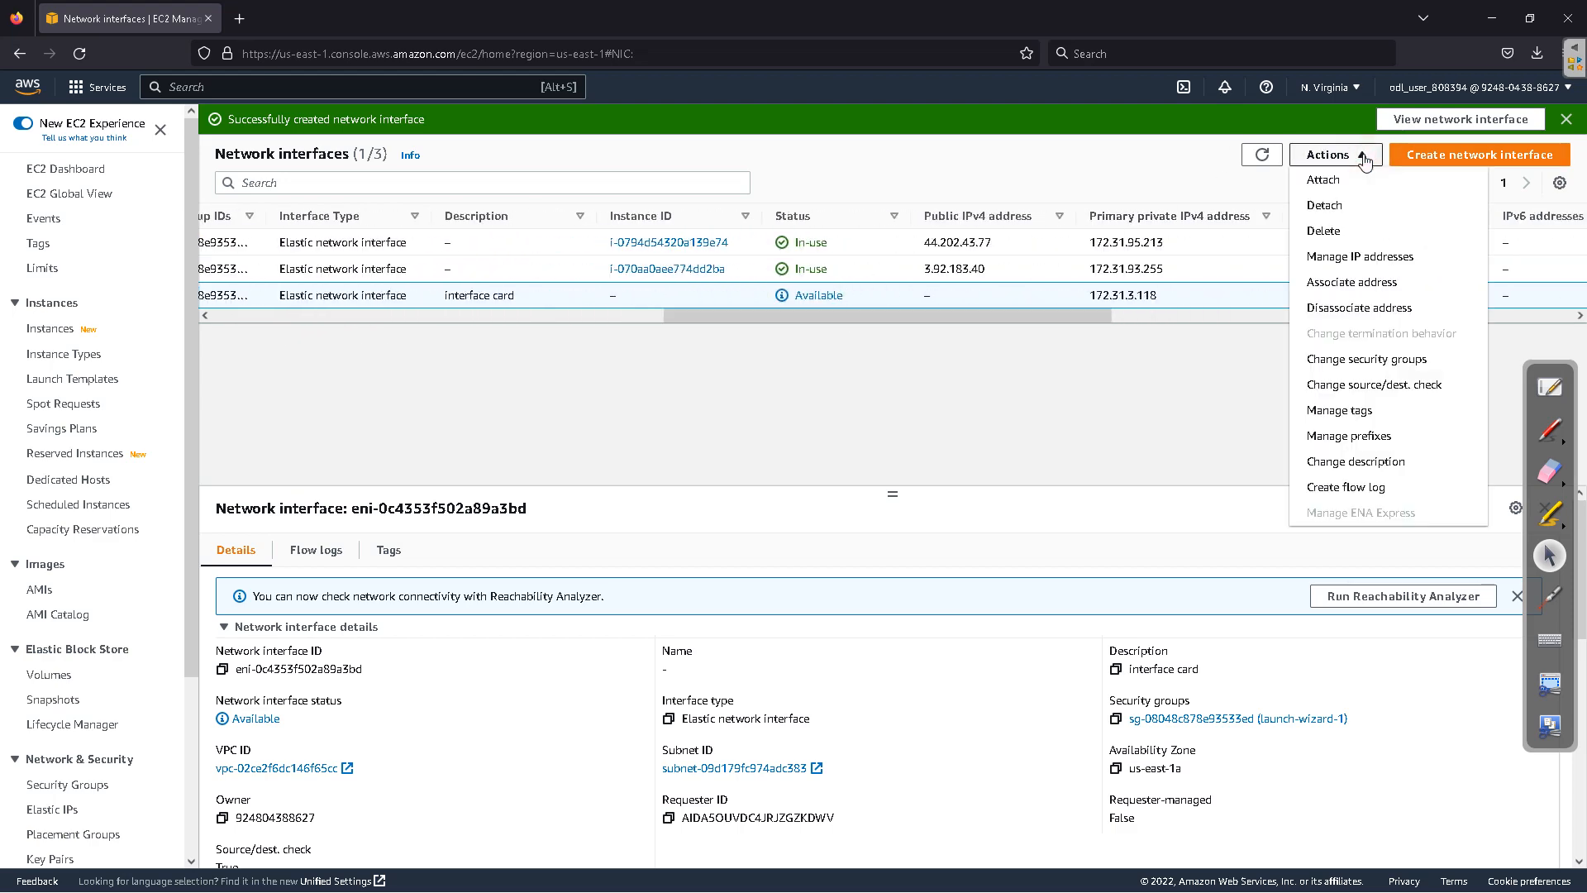
left_click(1340, 182)
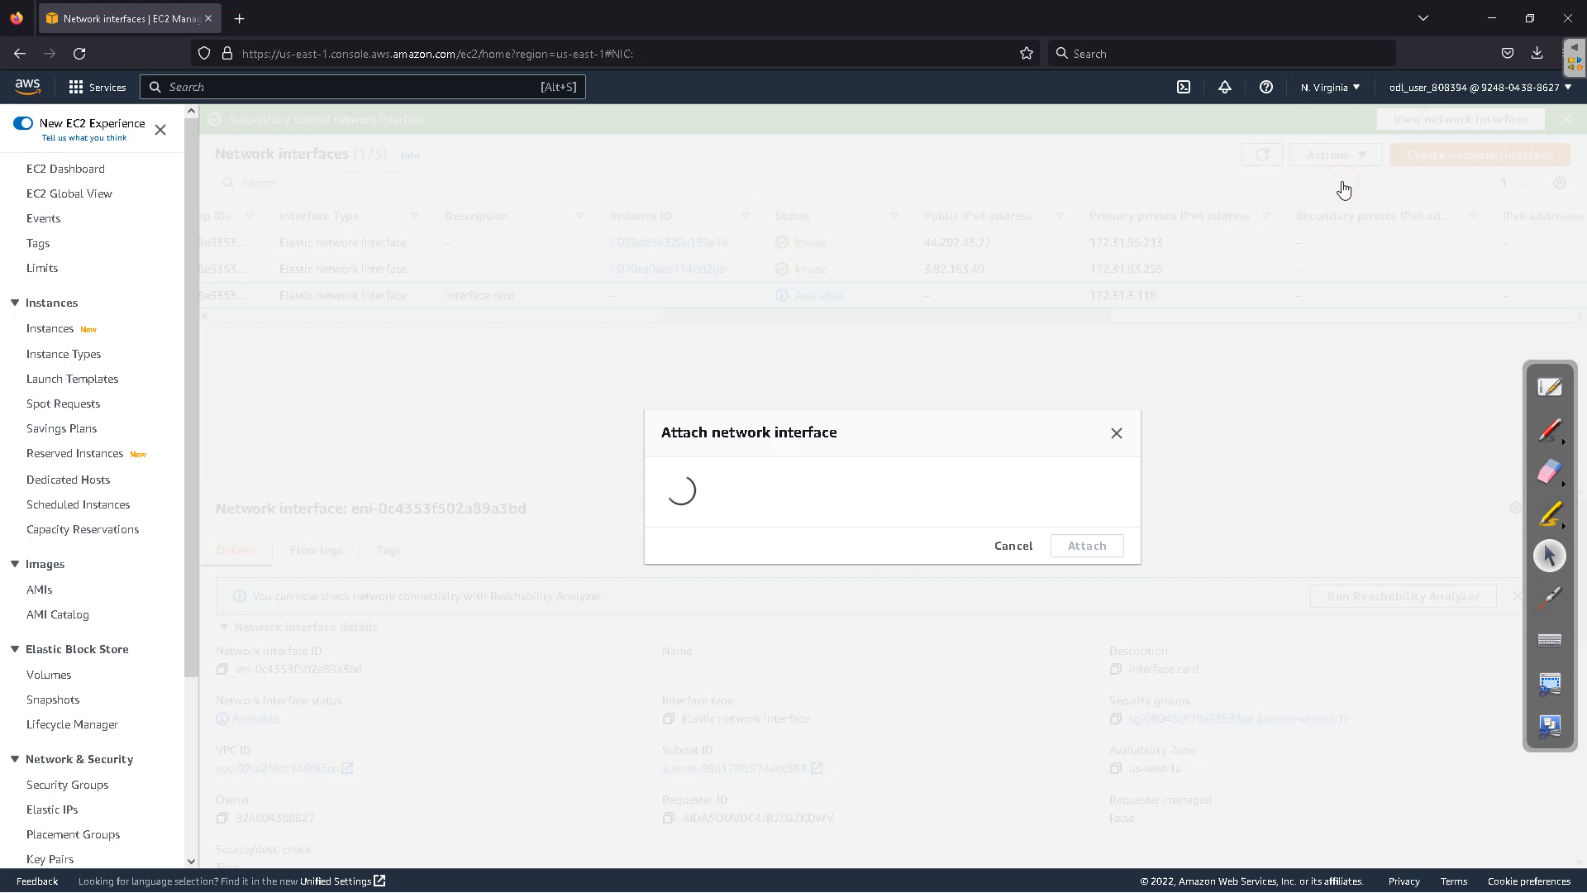
left_click(1117, 436)
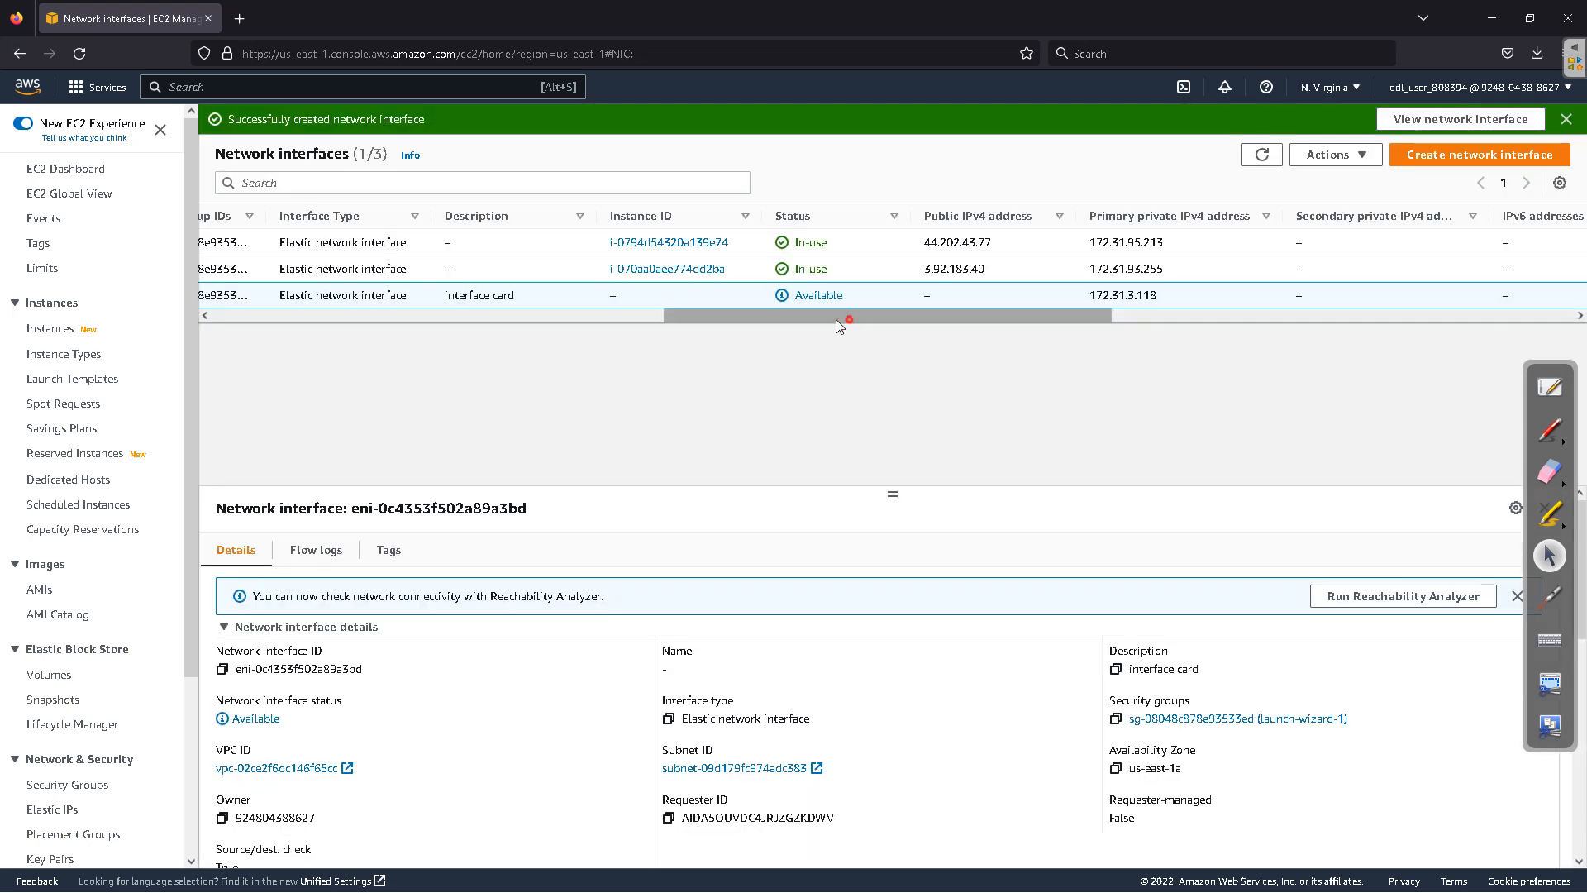
Step: Compare the availability zones and descriptions of the listed network interfaces, highlighting the zone of the "interface card" interface
left_click_drag(836, 319, 589, 322)
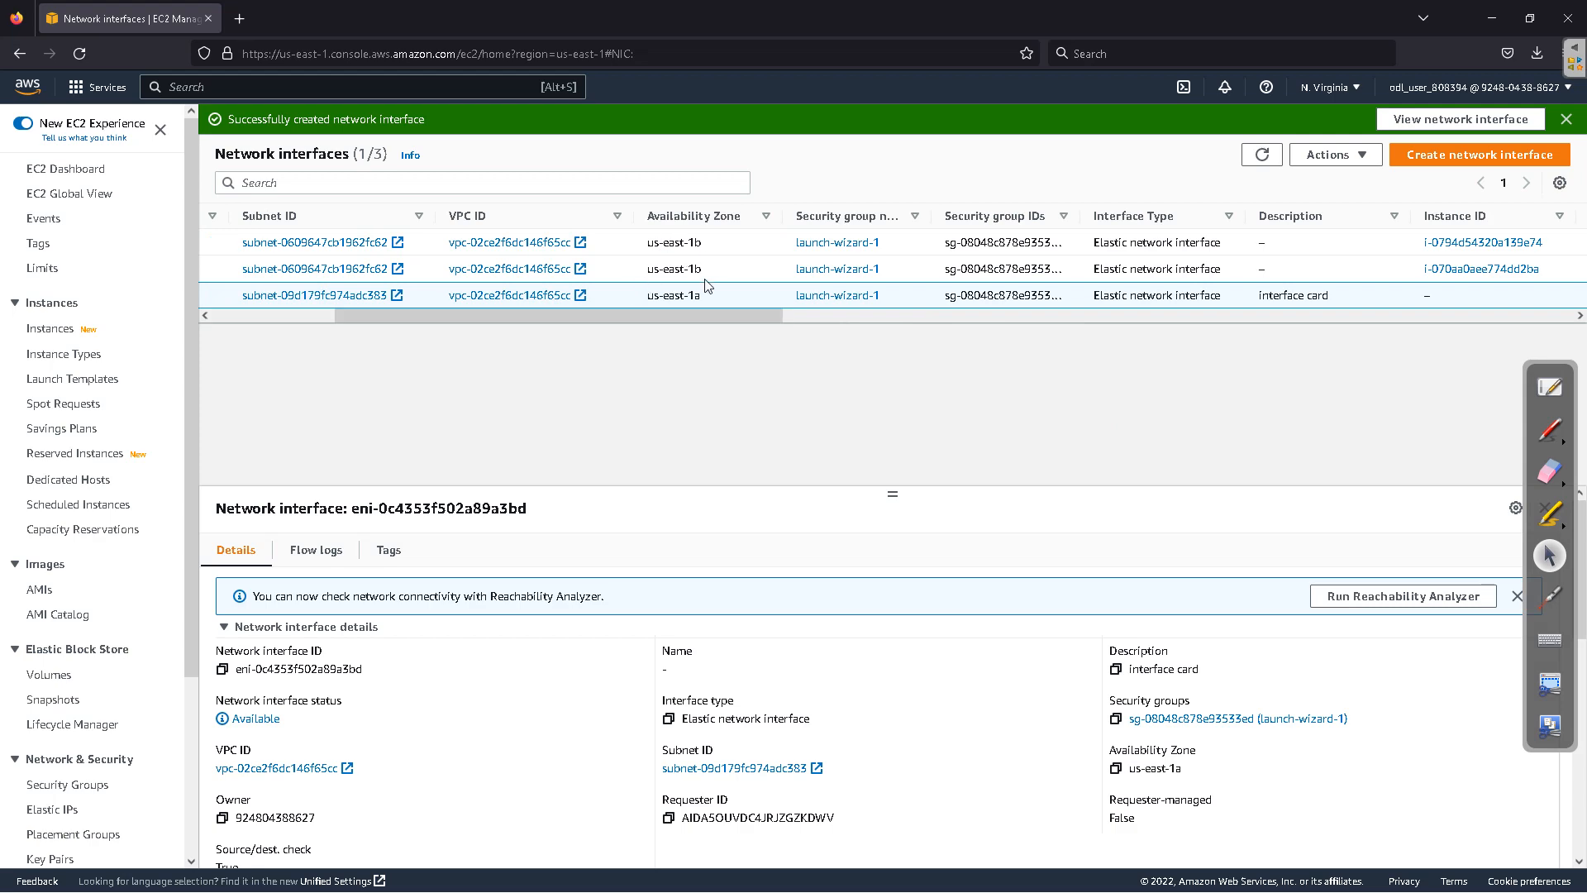
left_click_drag(701, 317, 731, 329)
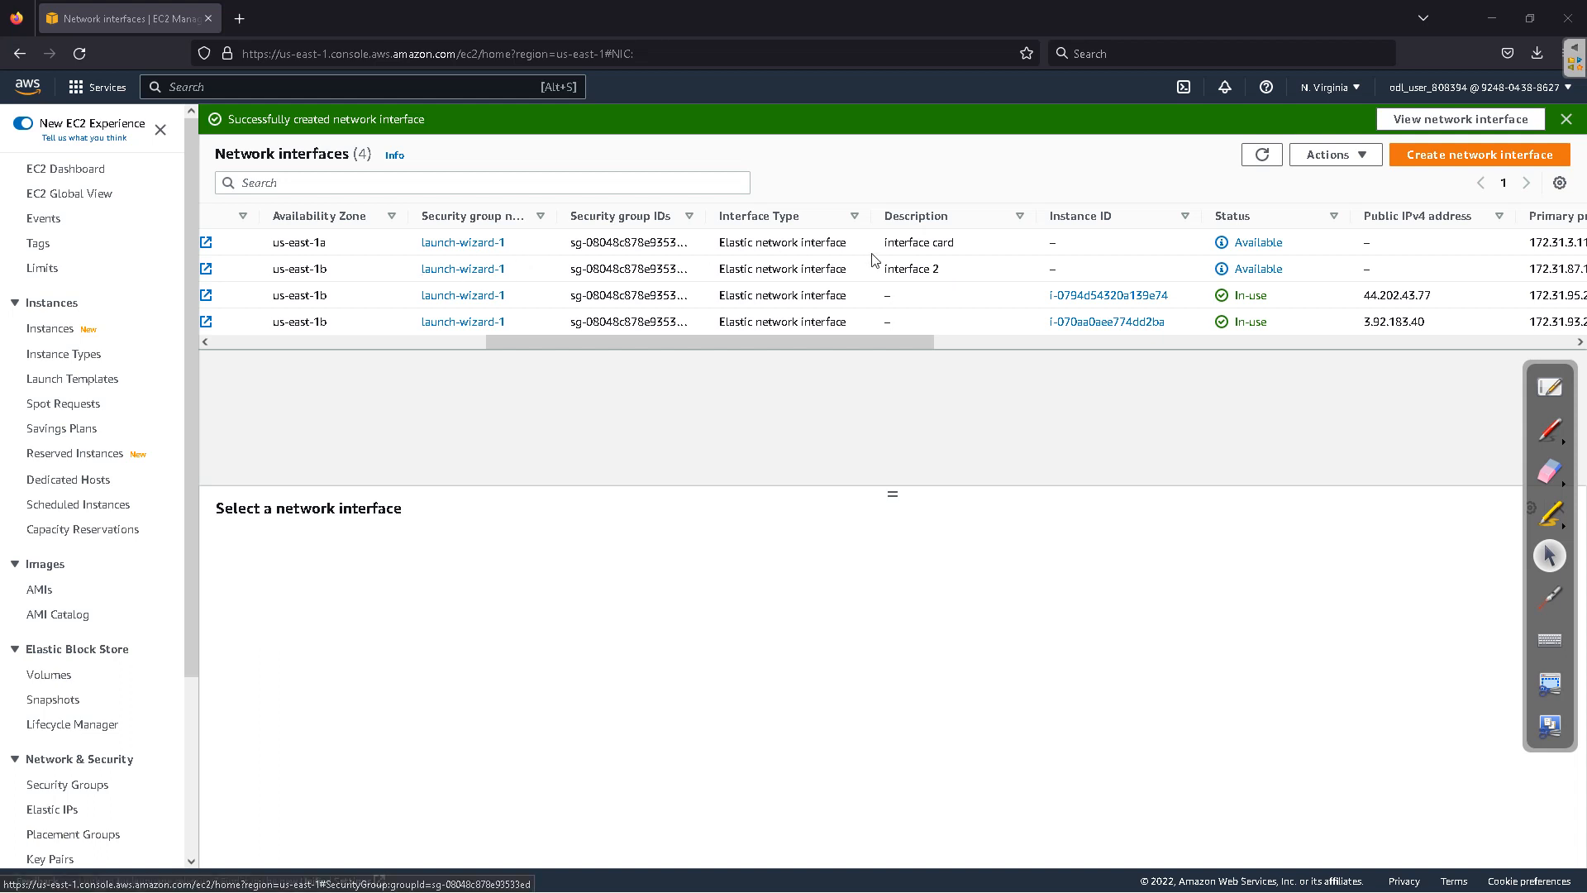
left_click_drag(871, 344, 711, 339)
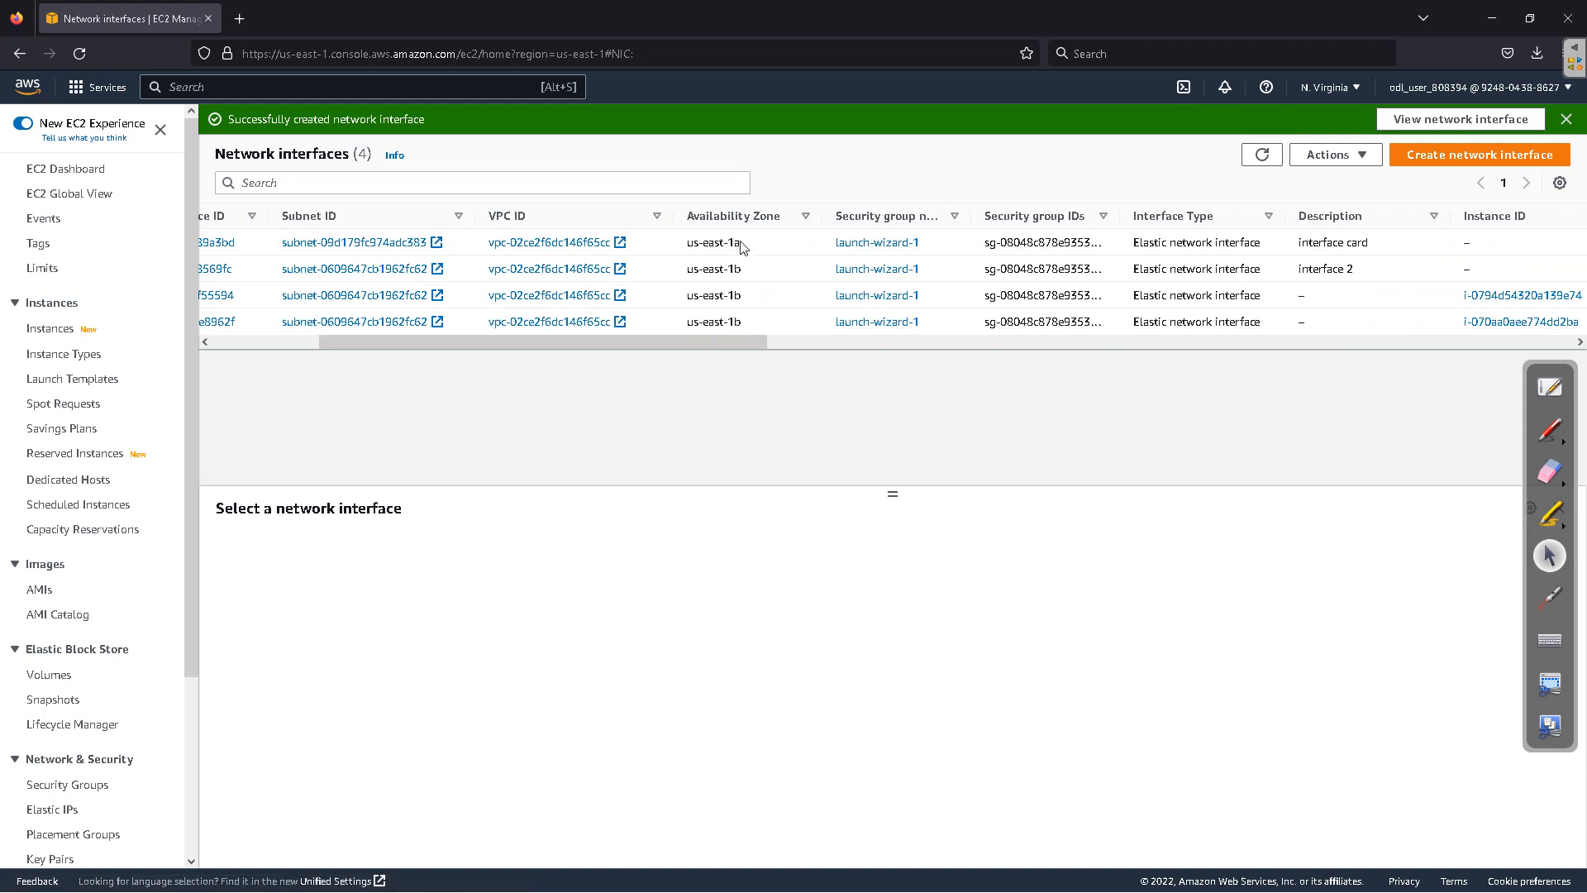
left_click_drag(742, 245, 689, 247)
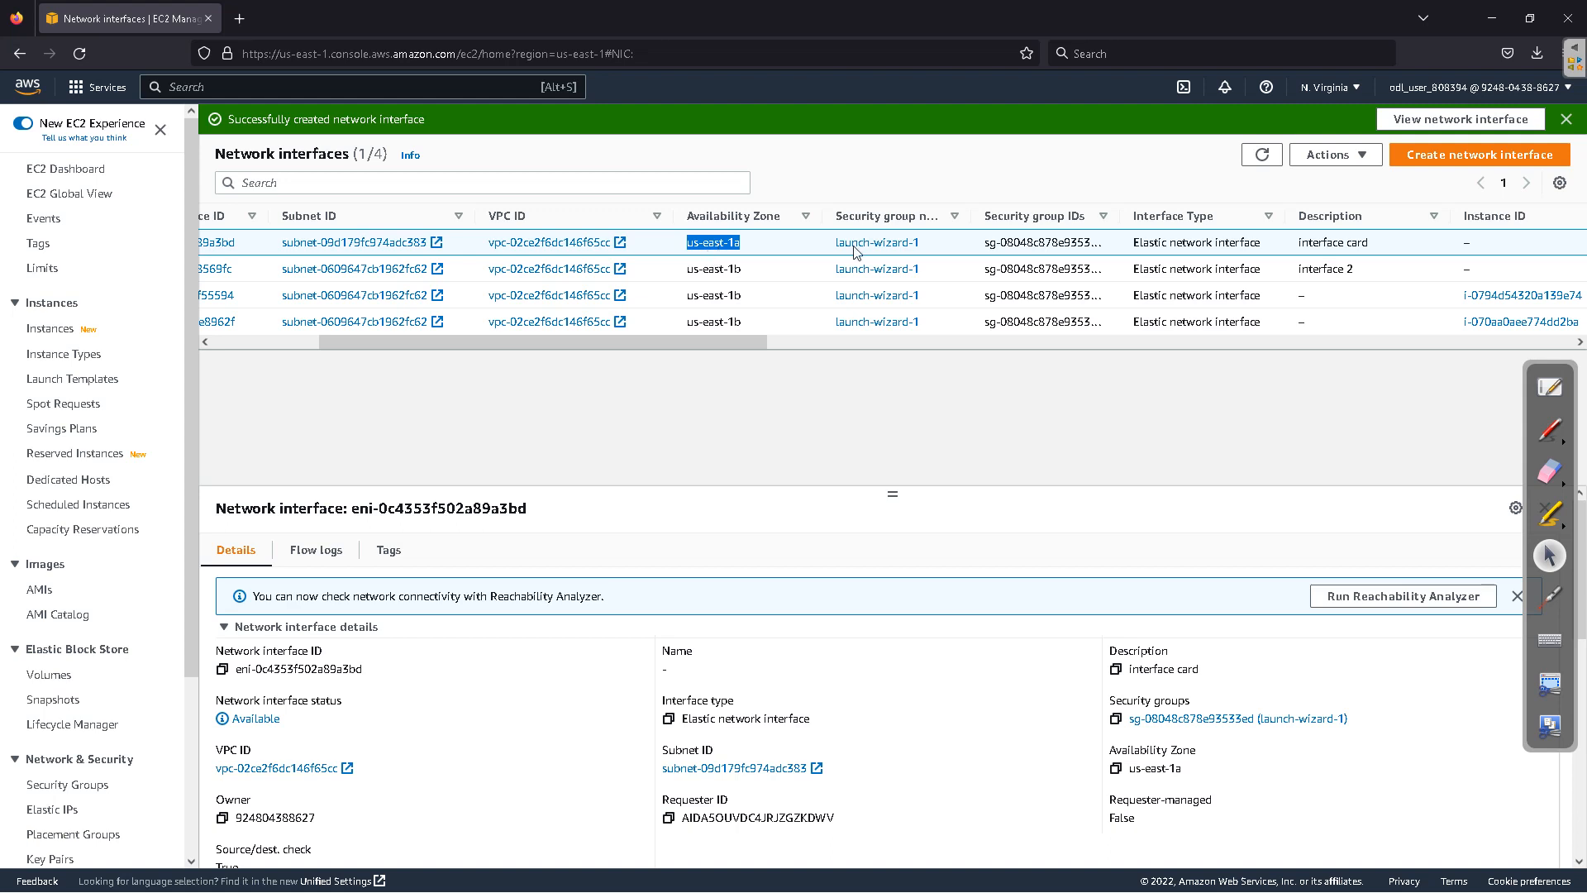
Step: Attach the "interface 2" network interface to instance i-0794d54320a139e74 and check its status in the list
left_click_drag(624, 339, 712, 342)
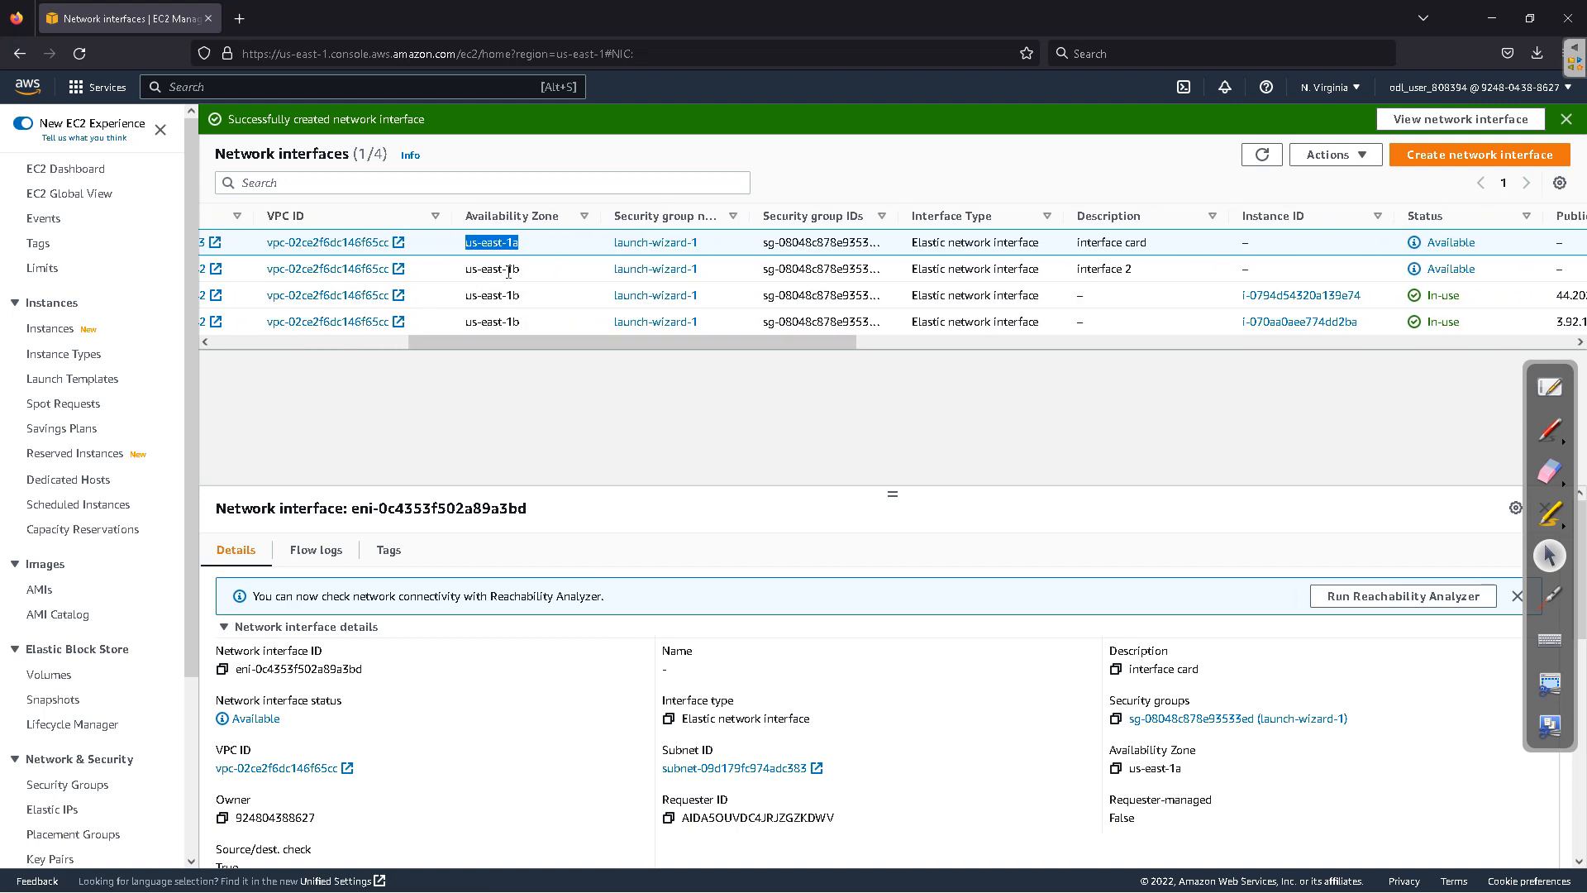
left_click_drag(1139, 268, 474, 268)
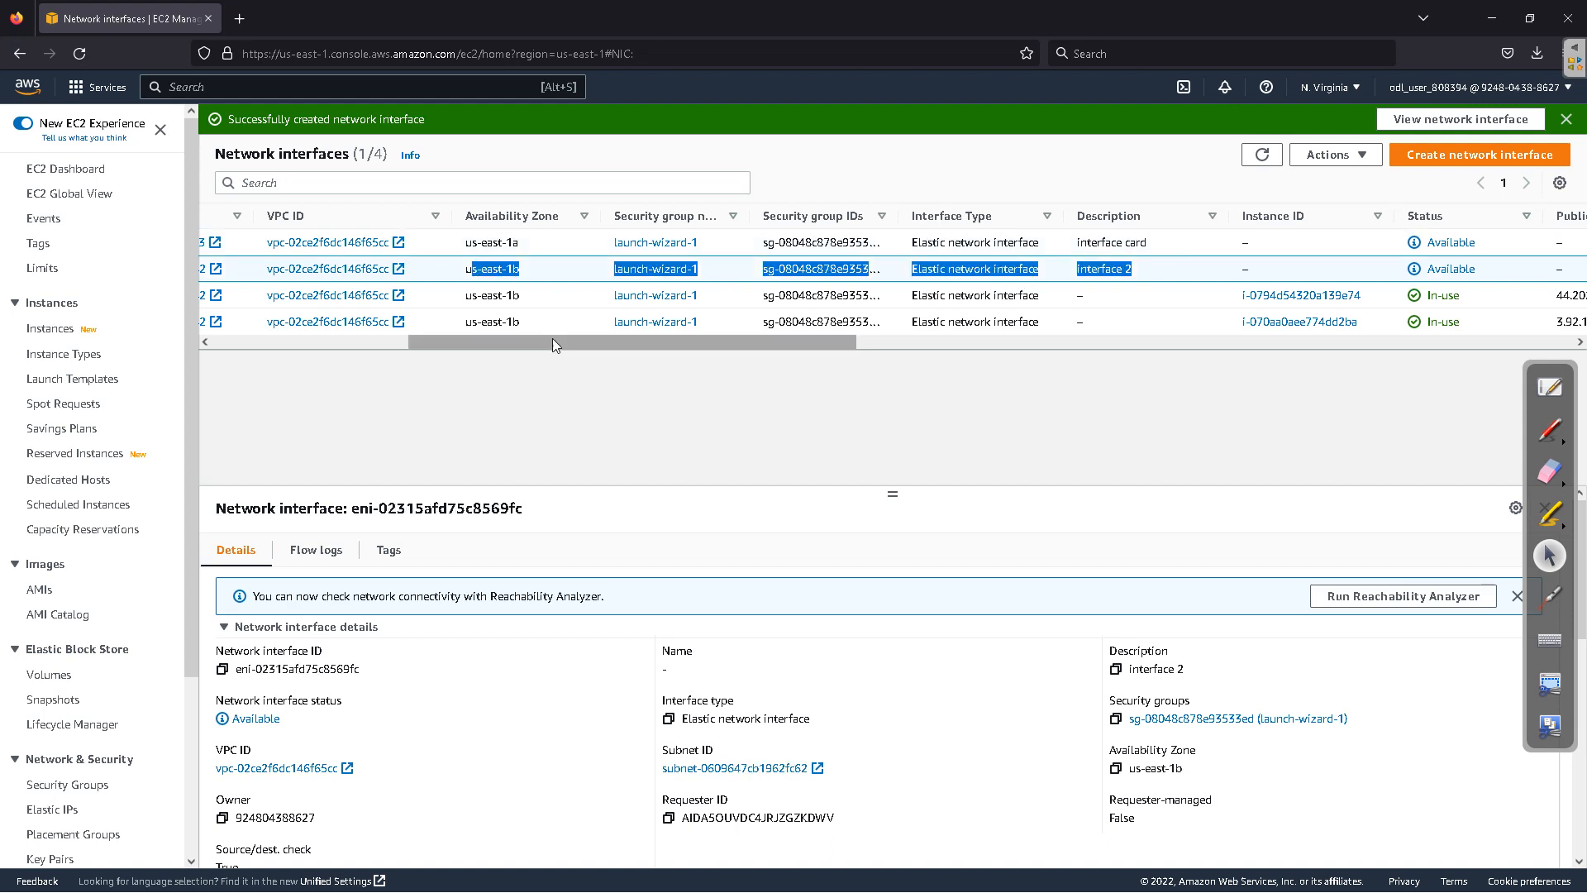
left_click_drag(552, 342, 615, 351)
left_click(1332, 154)
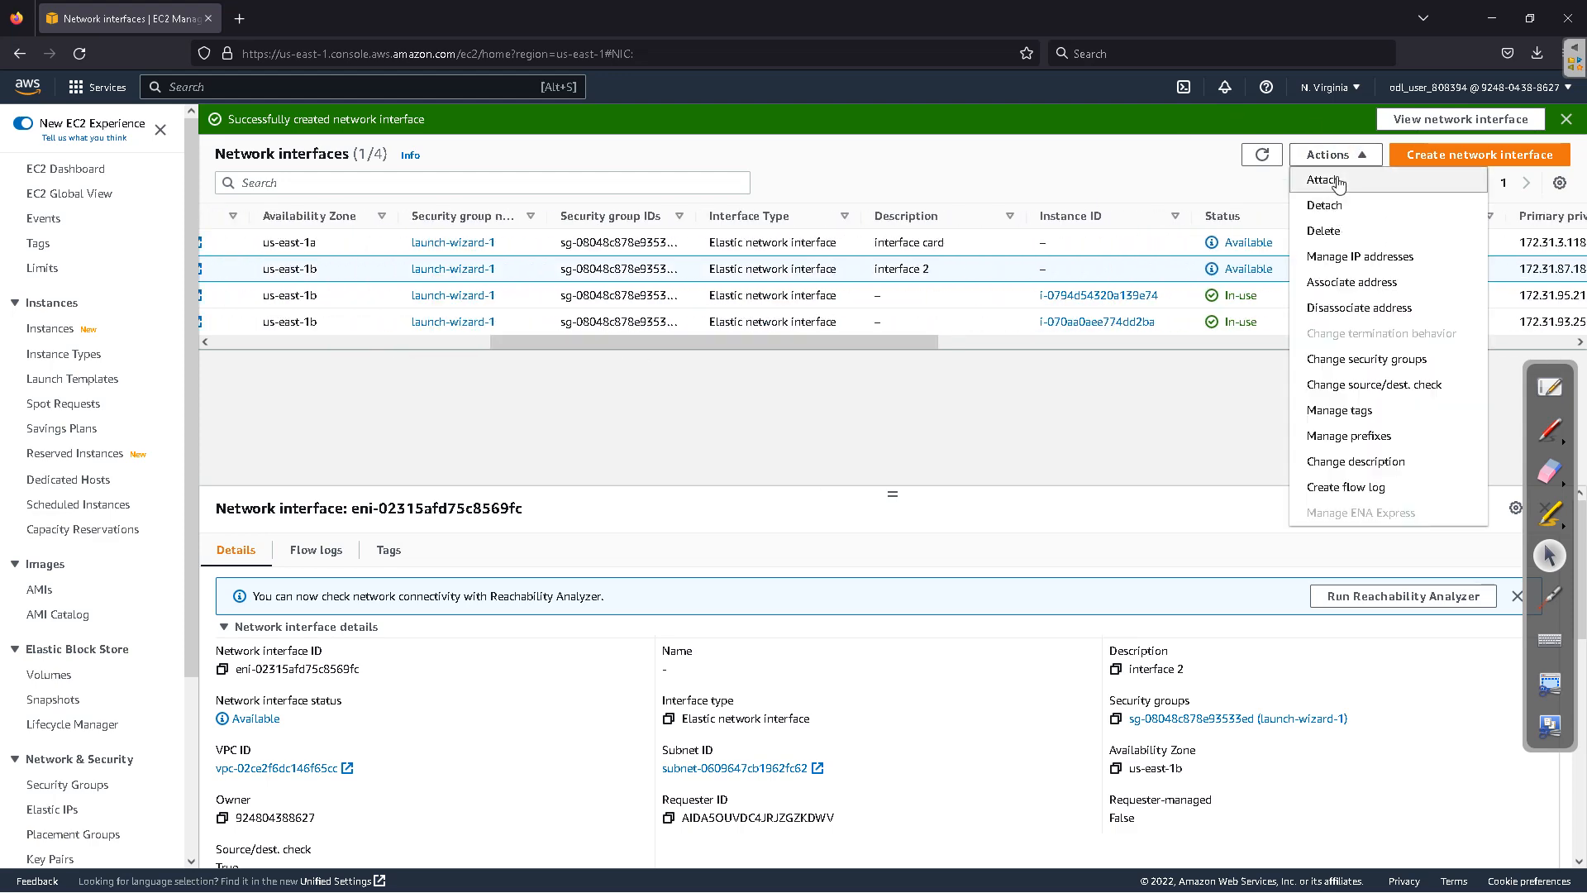
left_click(1337, 184)
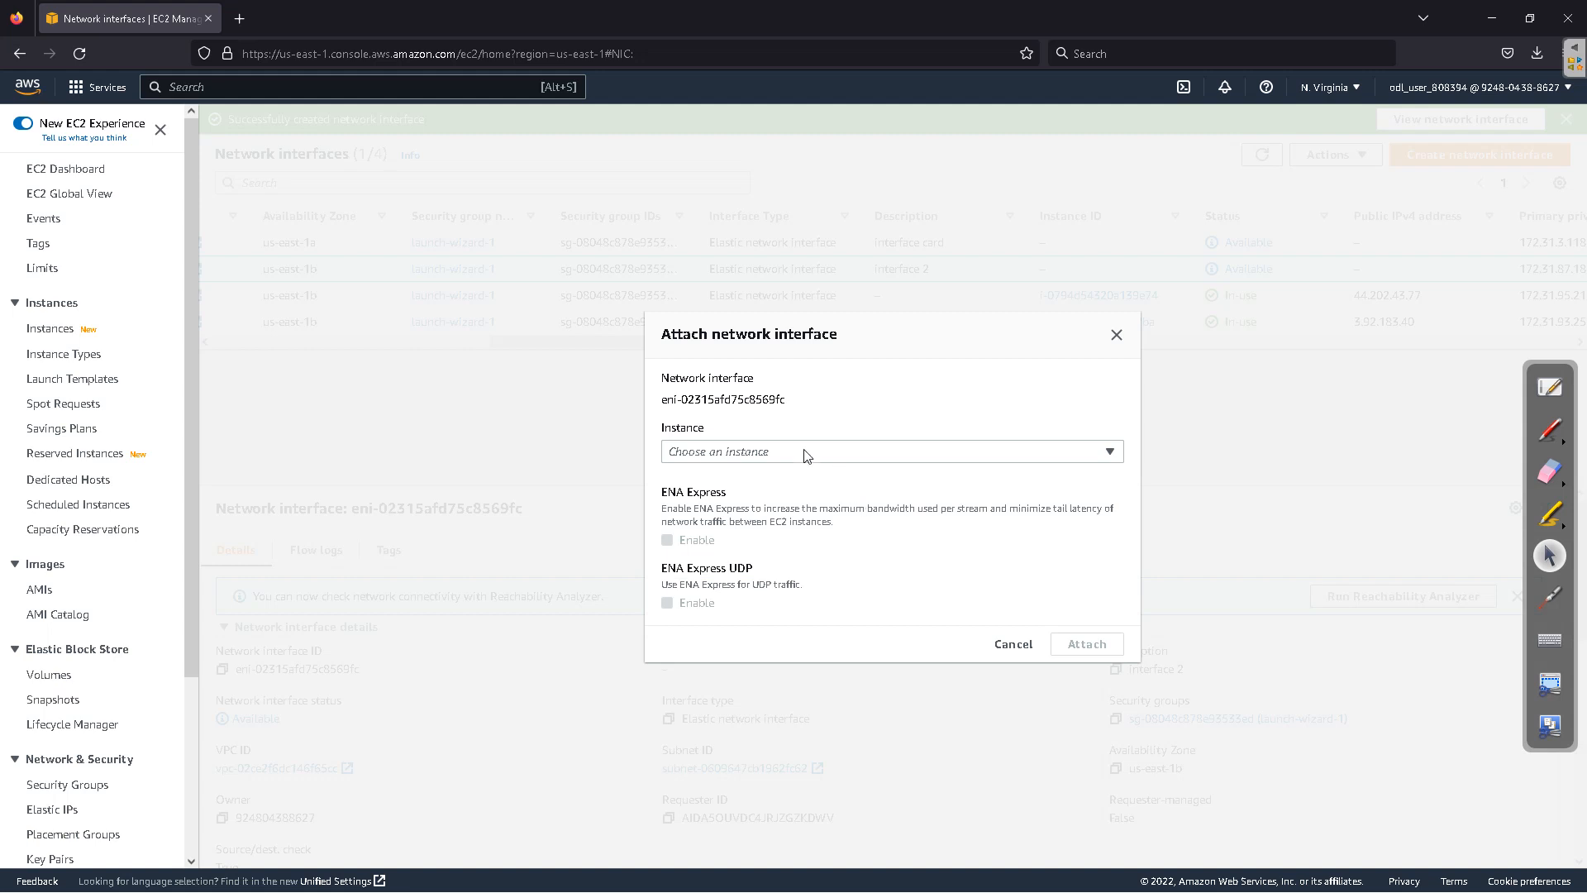
left_click(1067, 451)
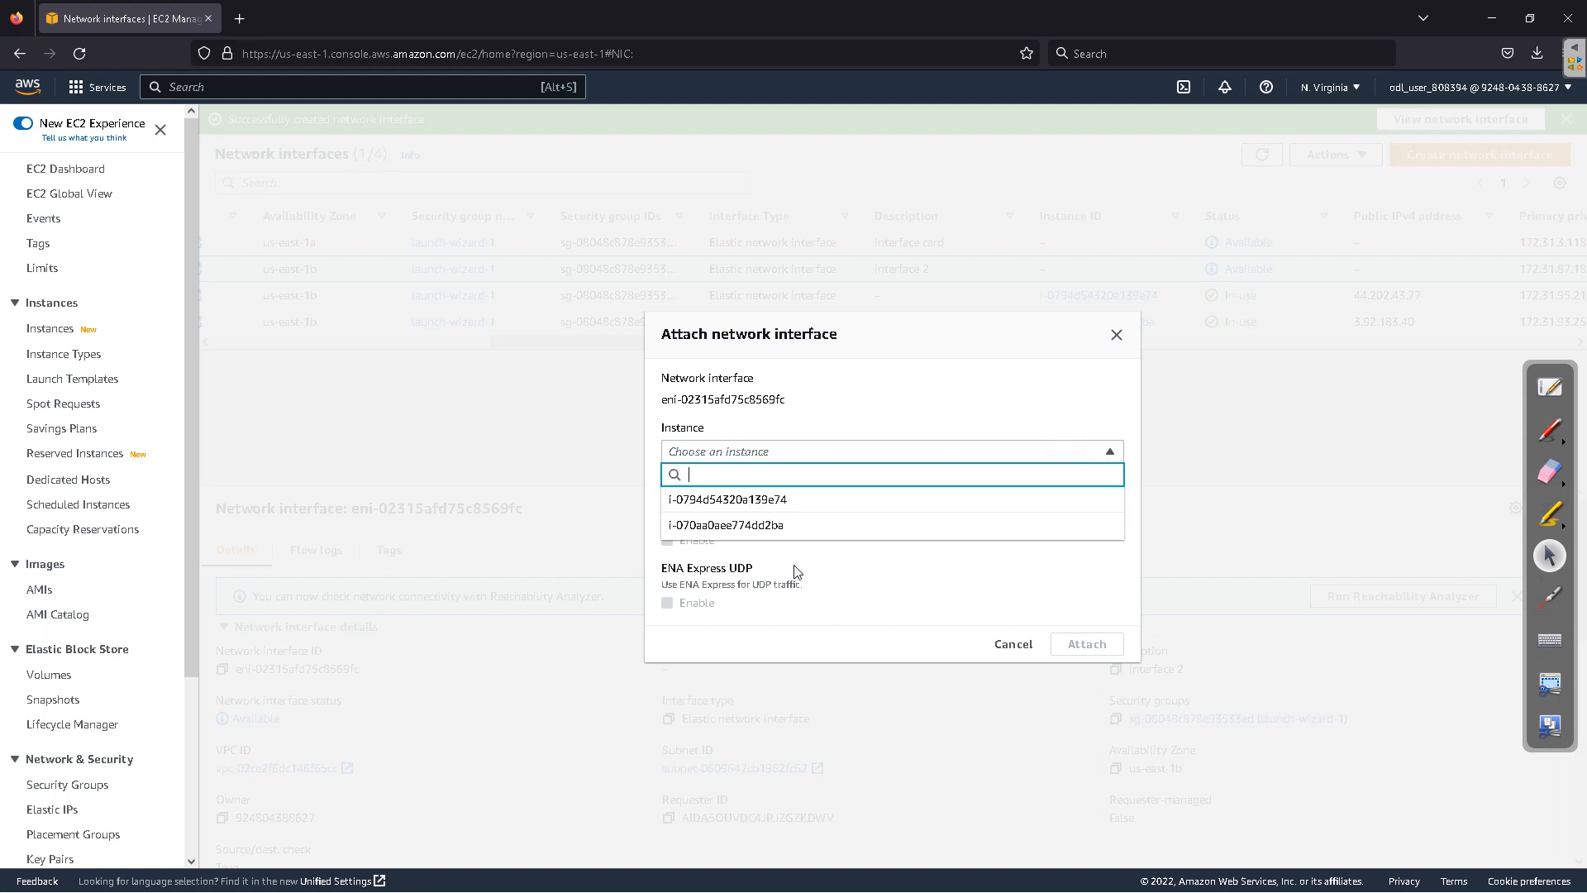
left_click(776, 502)
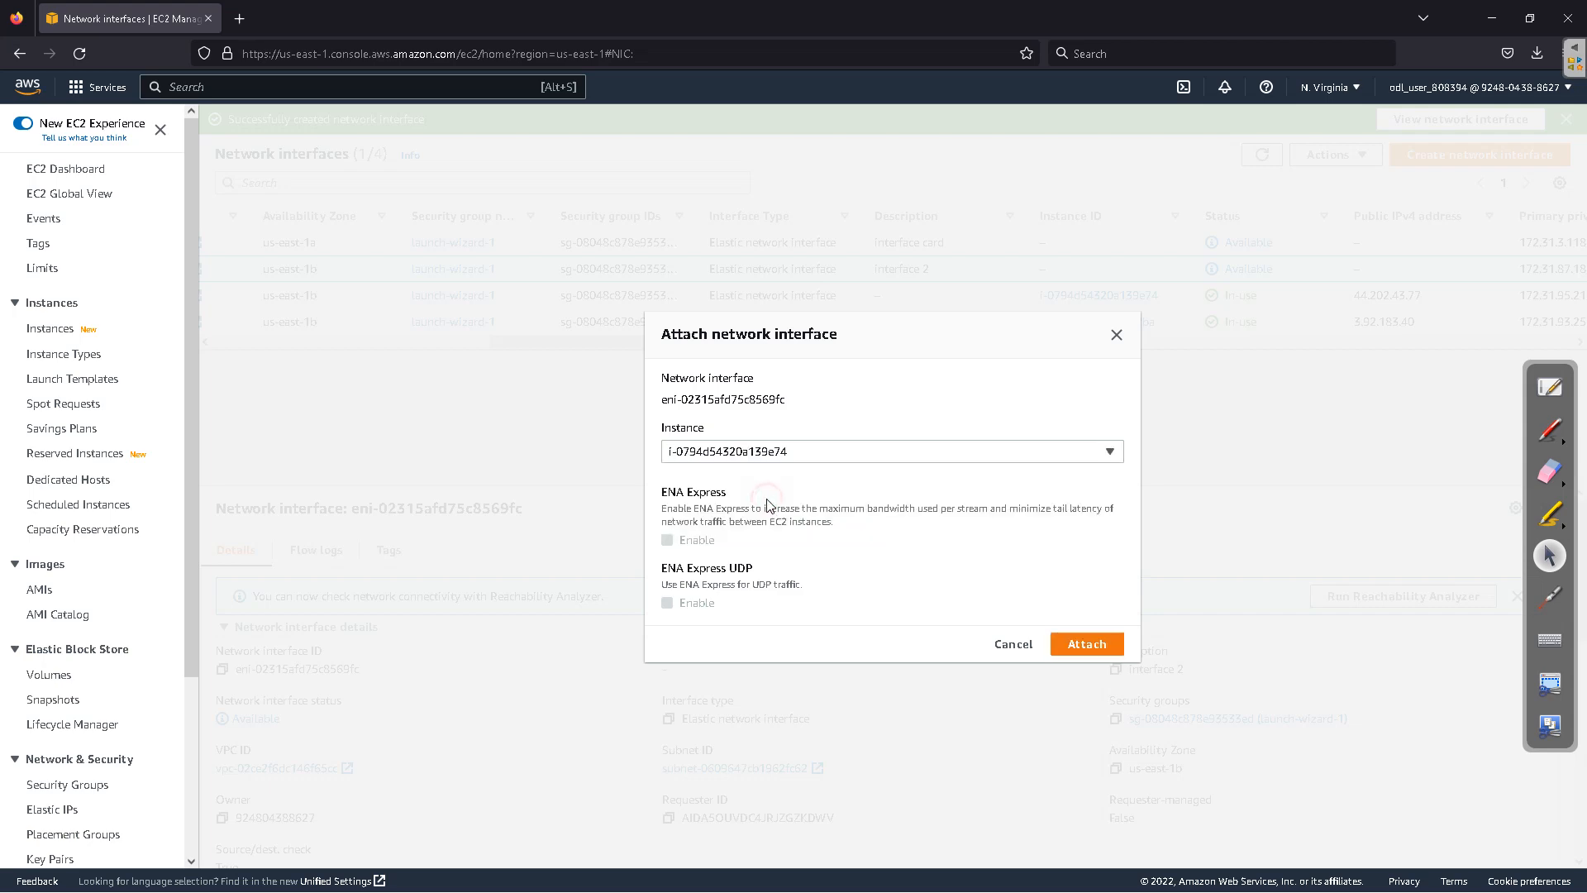
left_click(1076, 671)
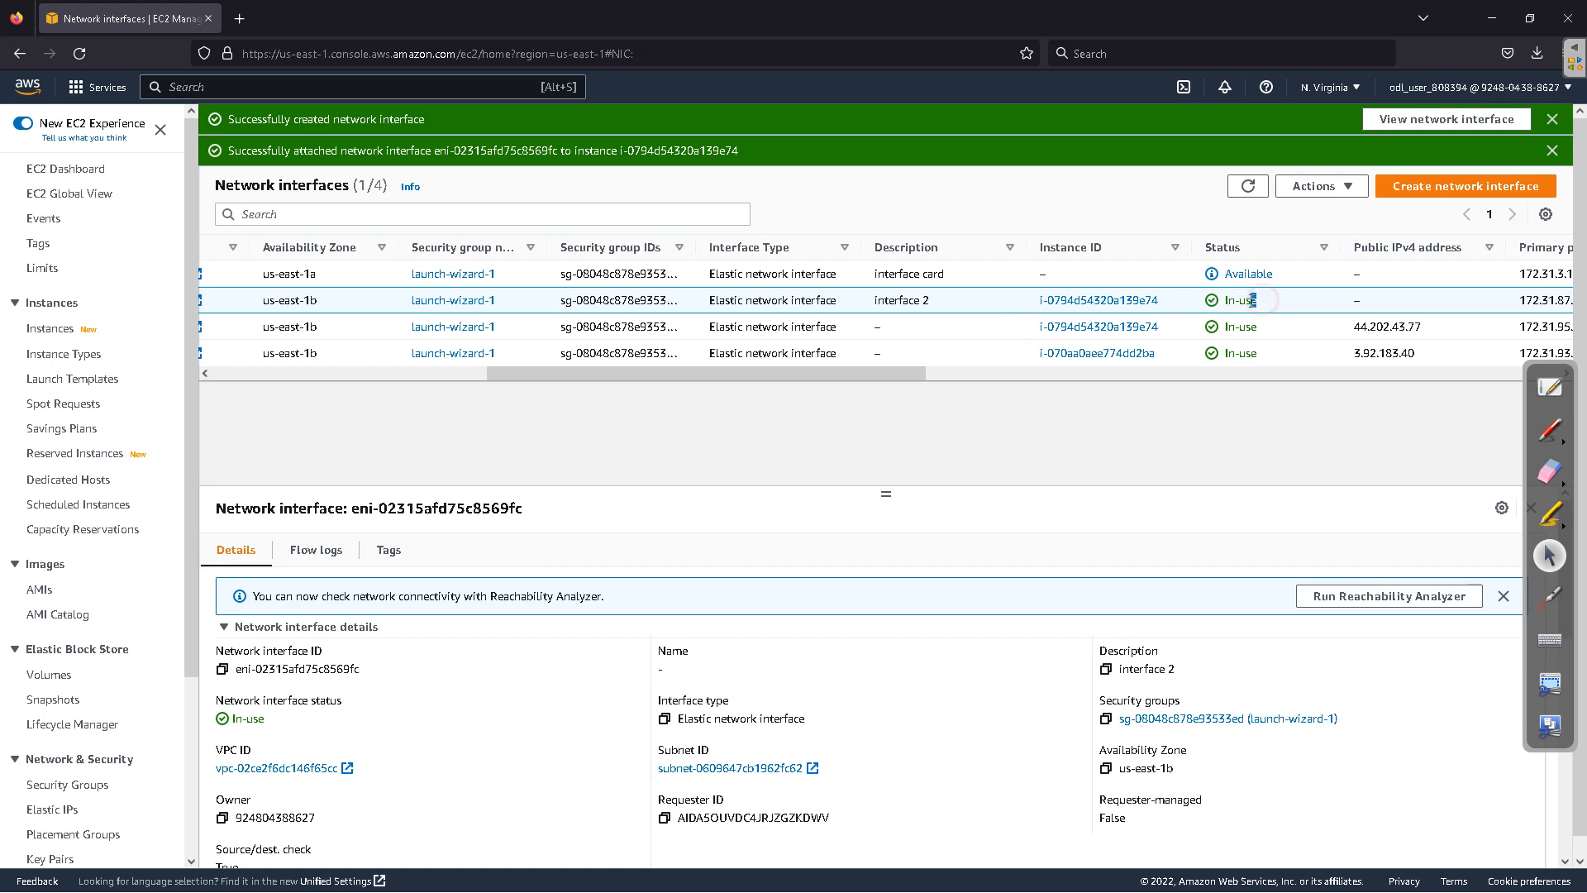
left_click_drag(1257, 301, 1221, 304)
left_click_drag(914, 373, 496, 363)
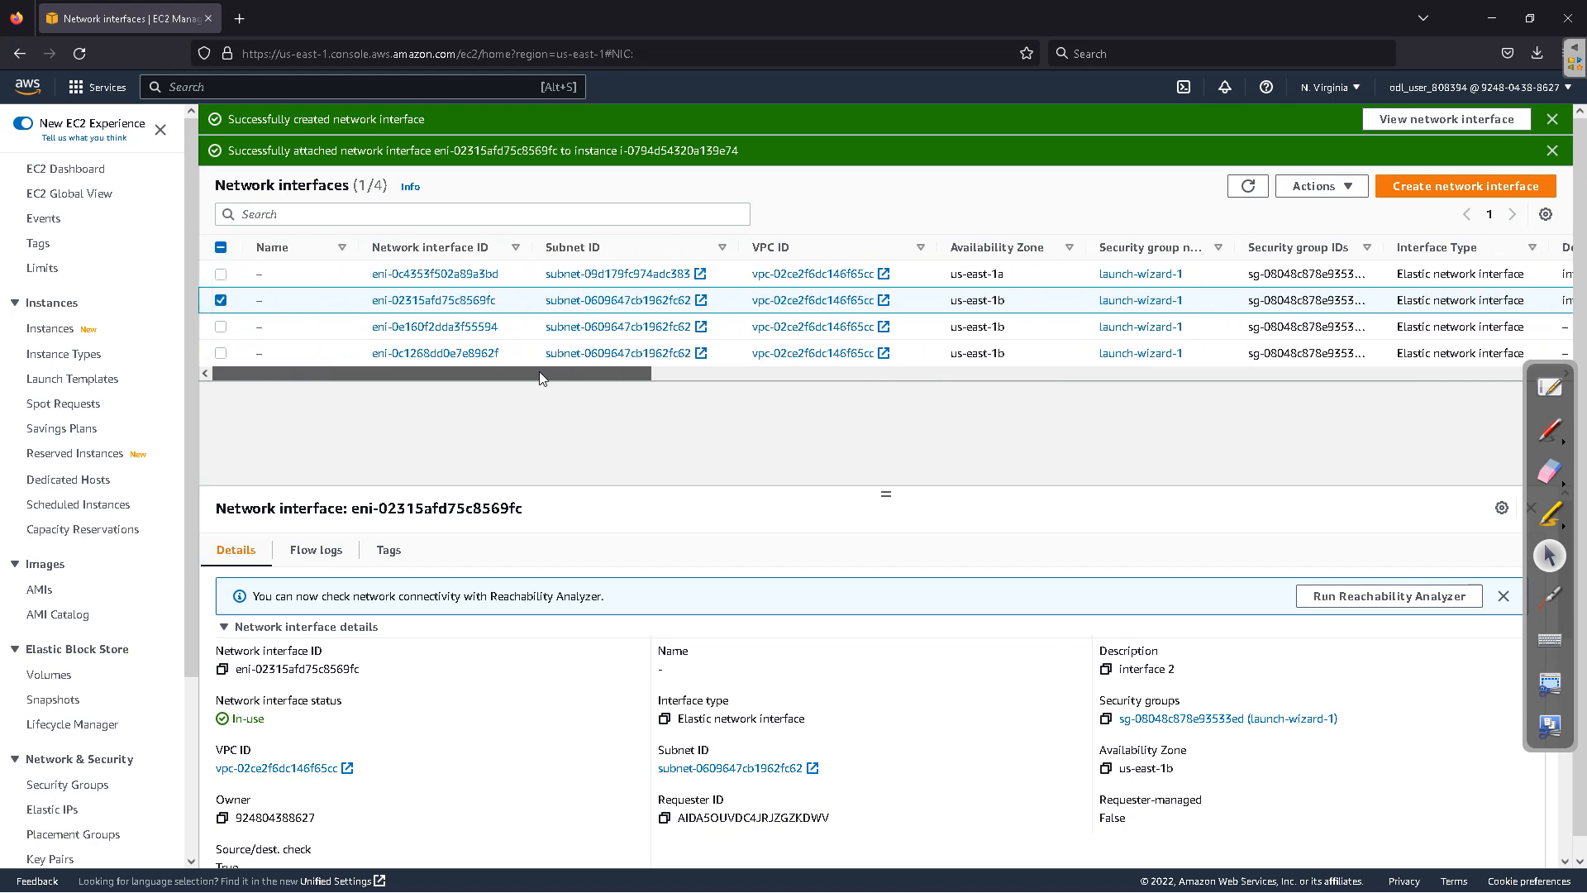
Step: Terminate the EC2 instance i-070aa0aee774dd2ba from the instance list
left_click(49, 328)
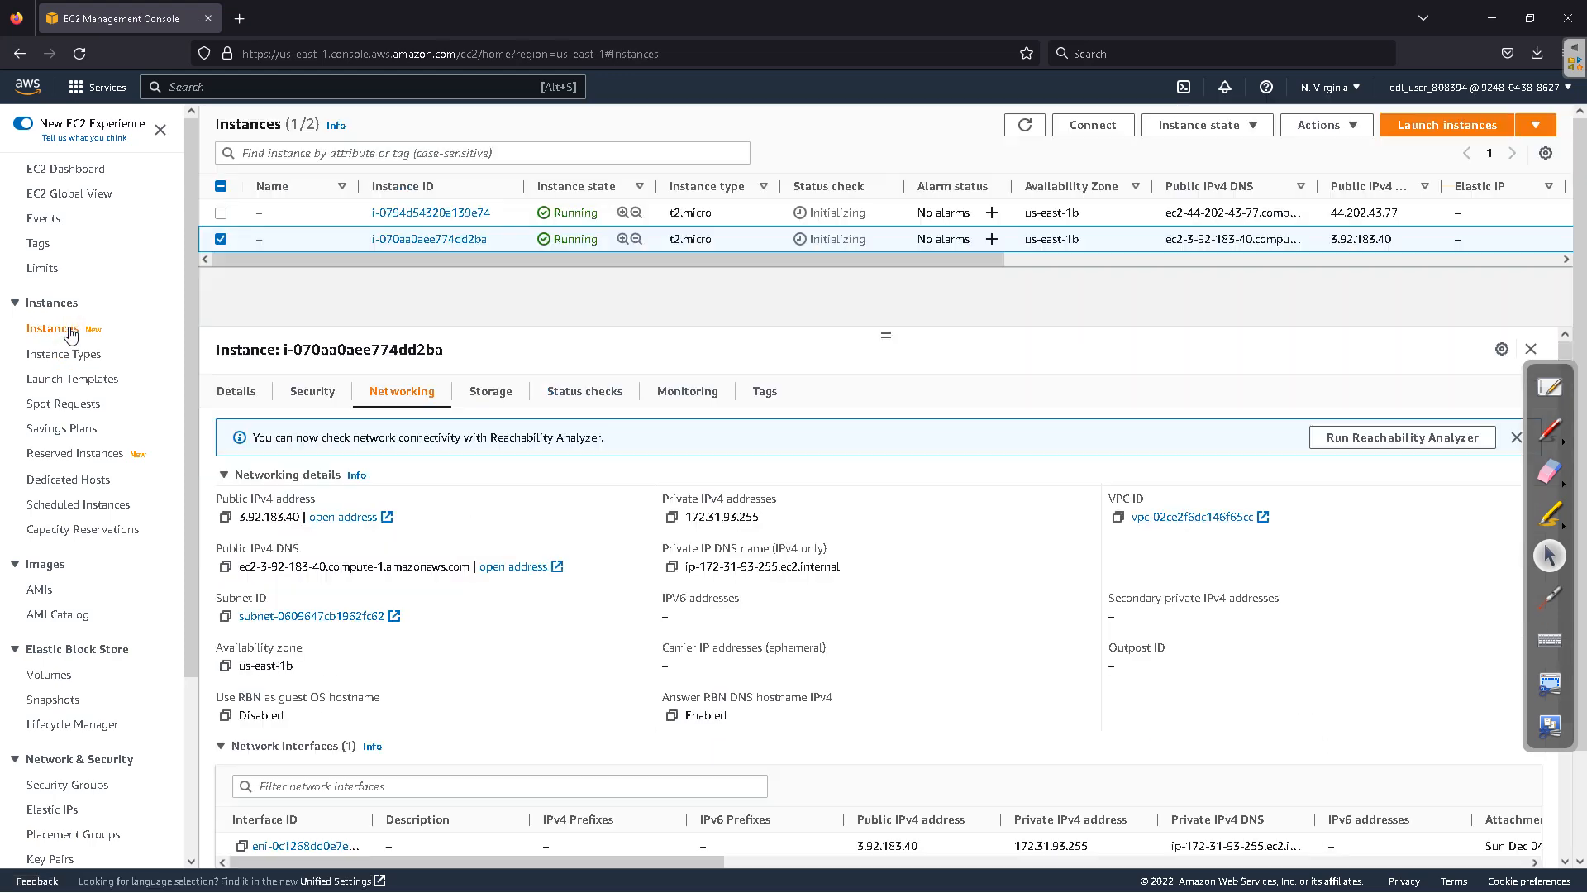
left_click(221, 213)
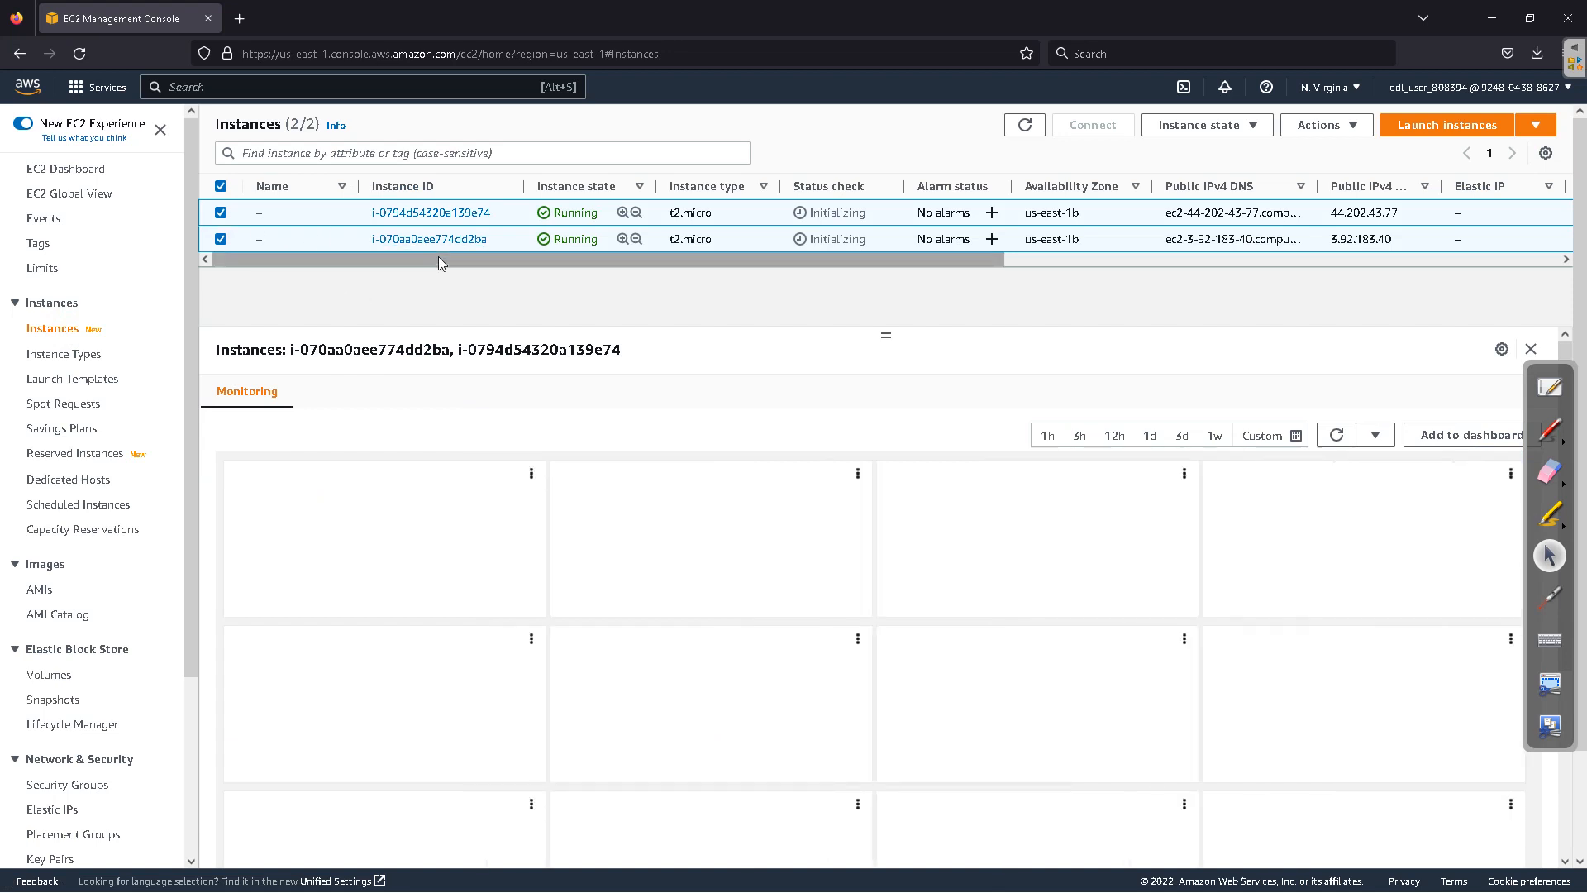
left_click(1323, 125)
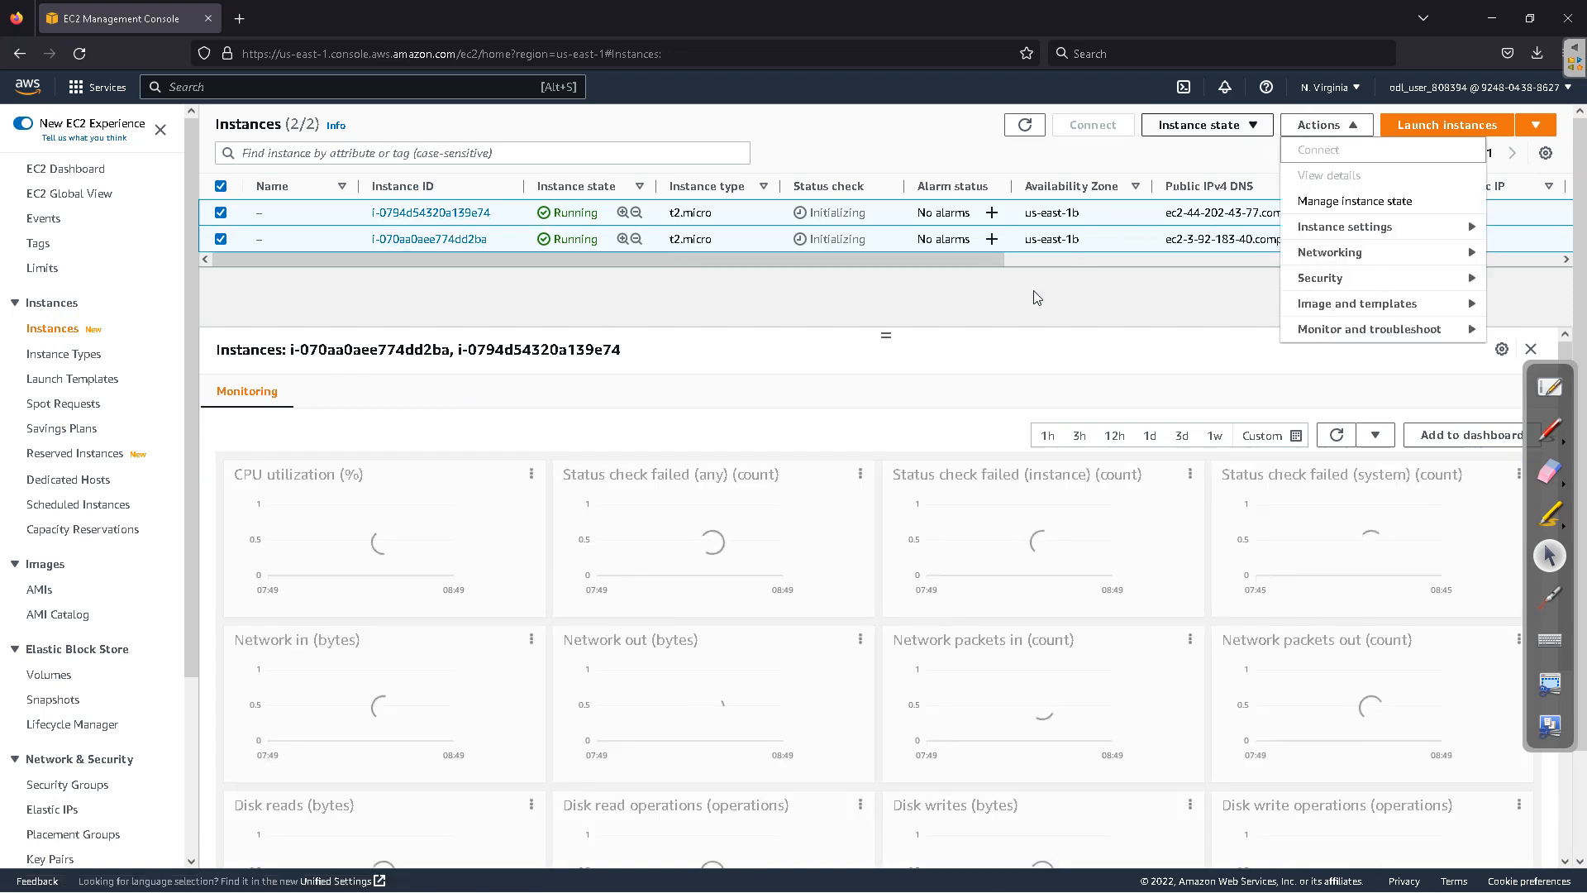
left_click_drag(954, 260, 955, 263)
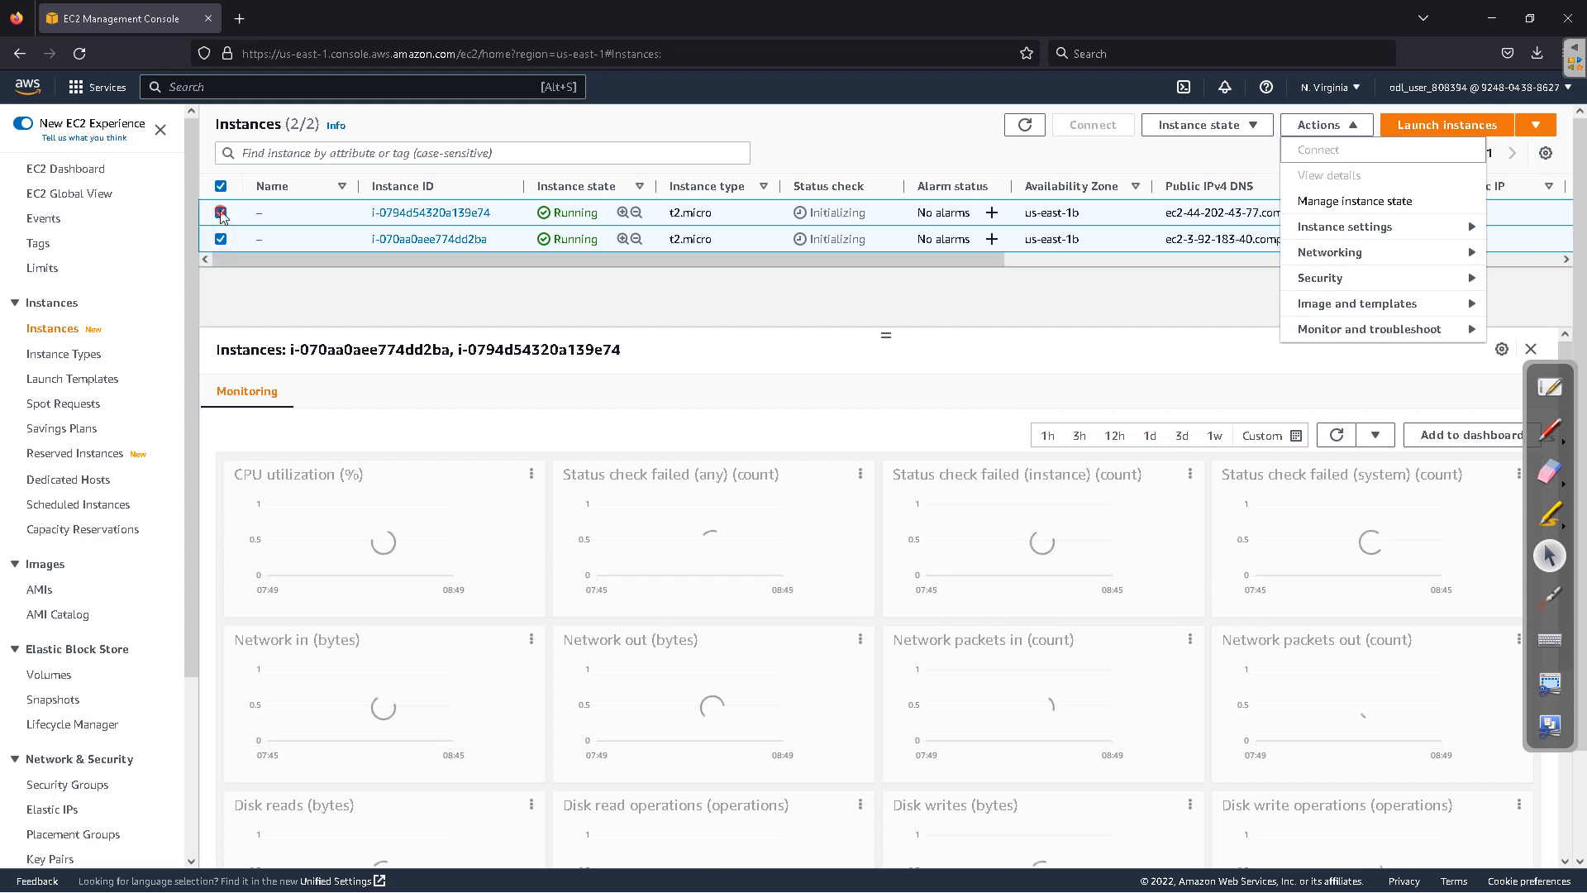
left_click(220, 239)
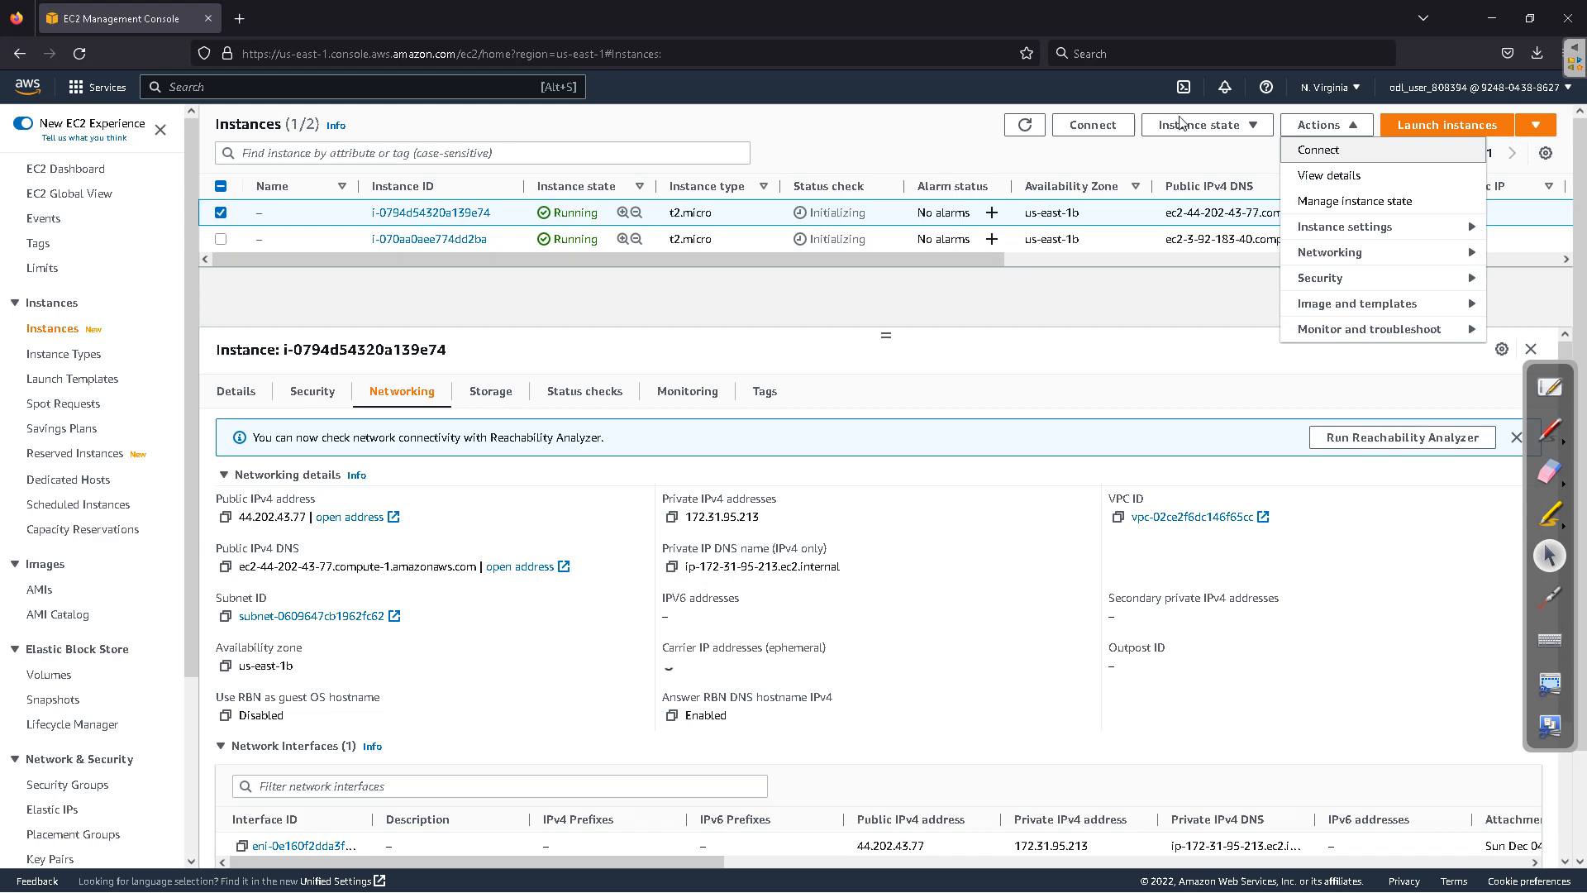
left_click(1254, 128)
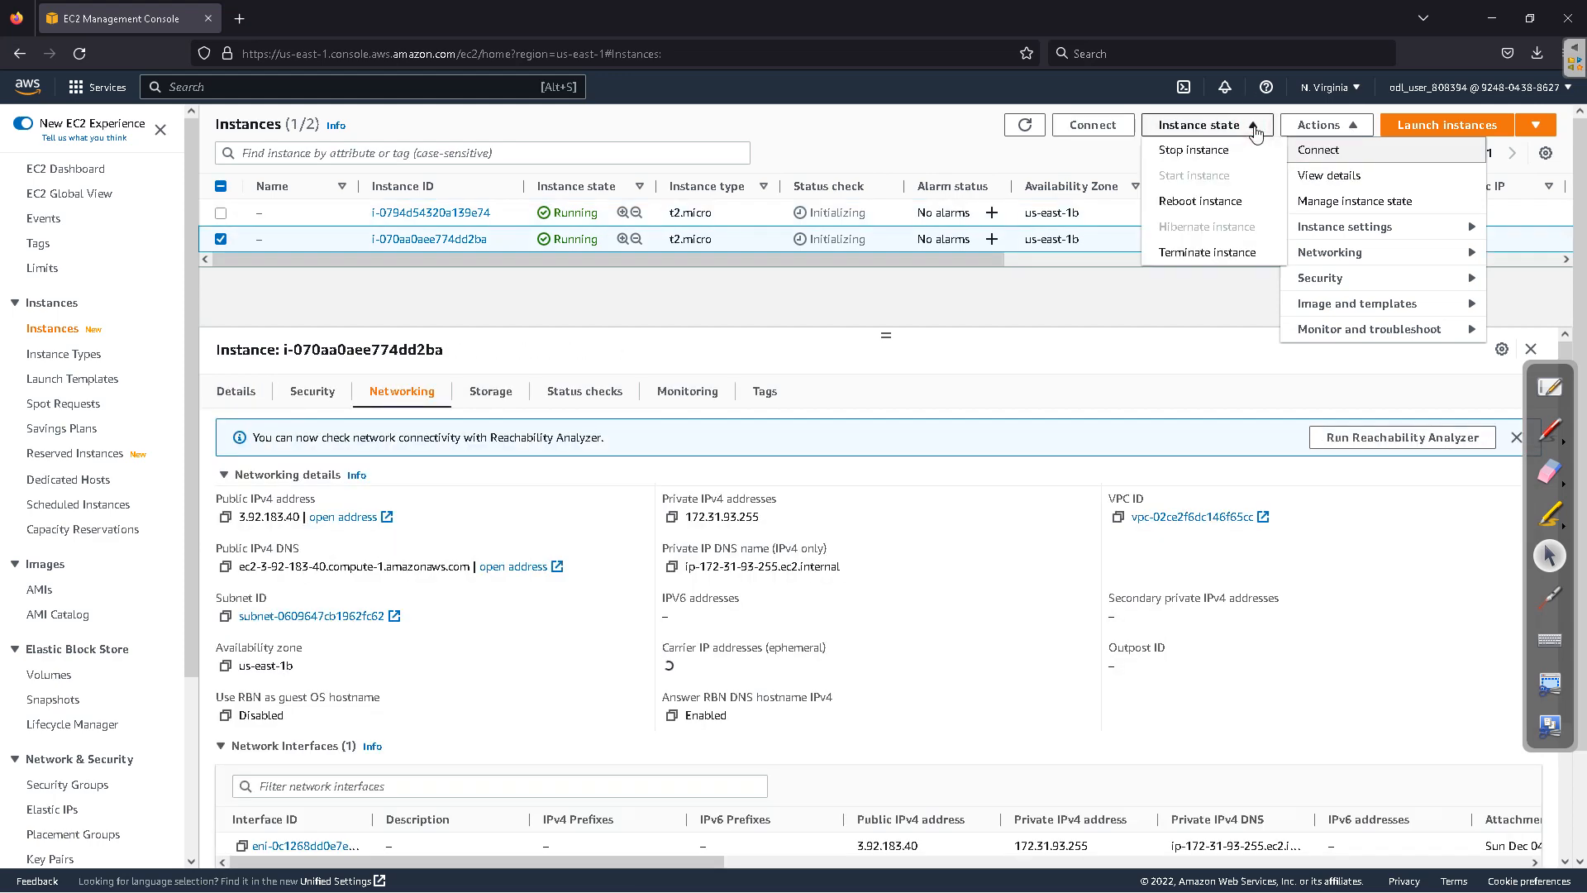
left_click(1193, 258)
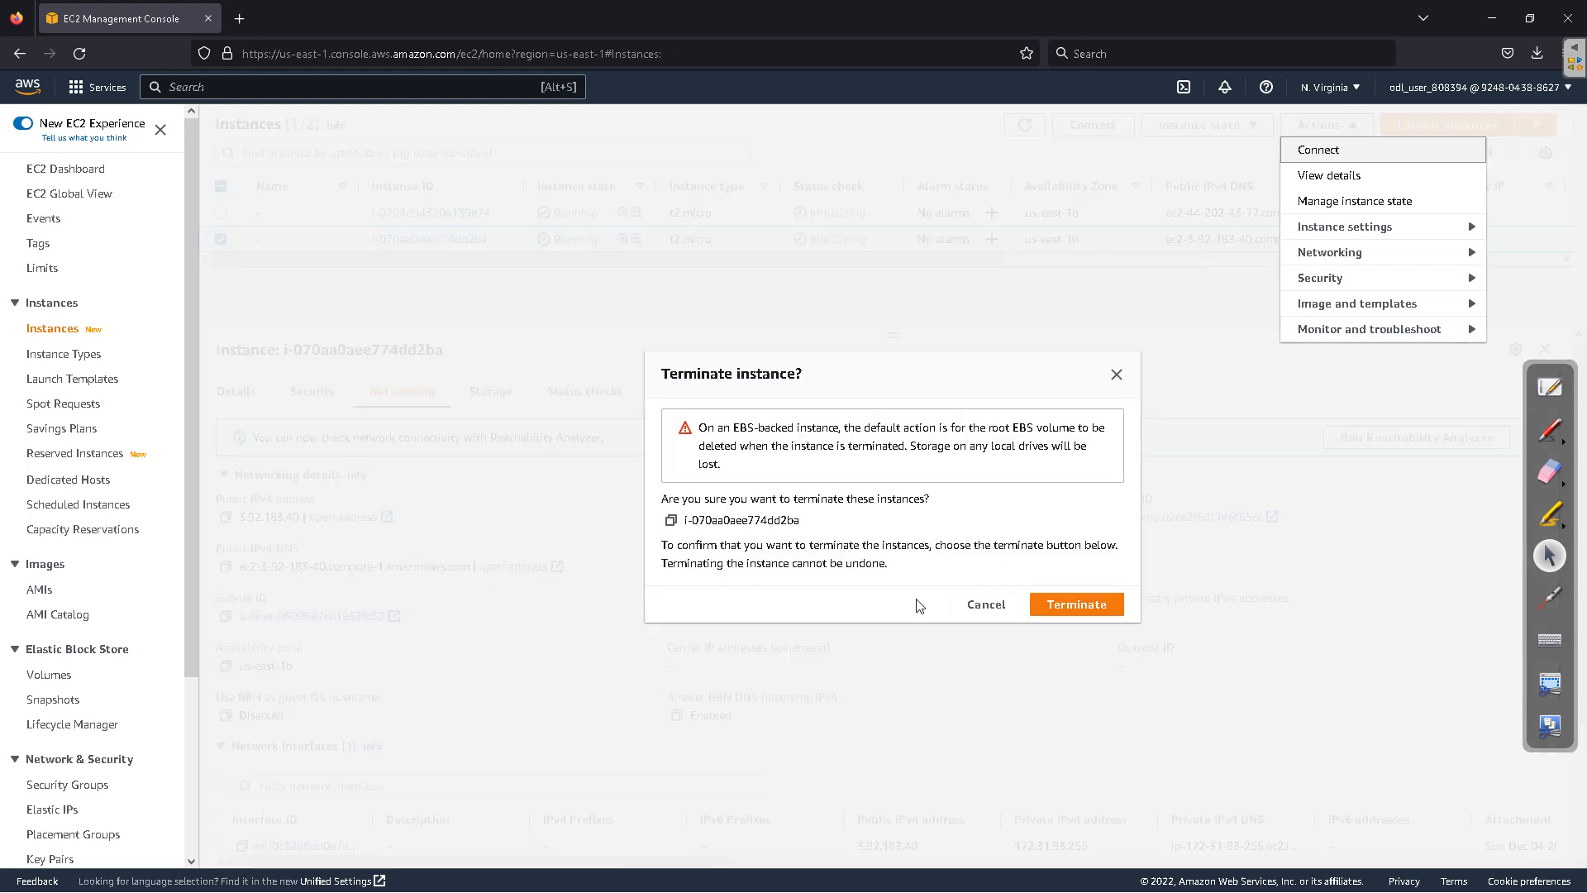
left_click(1107, 608)
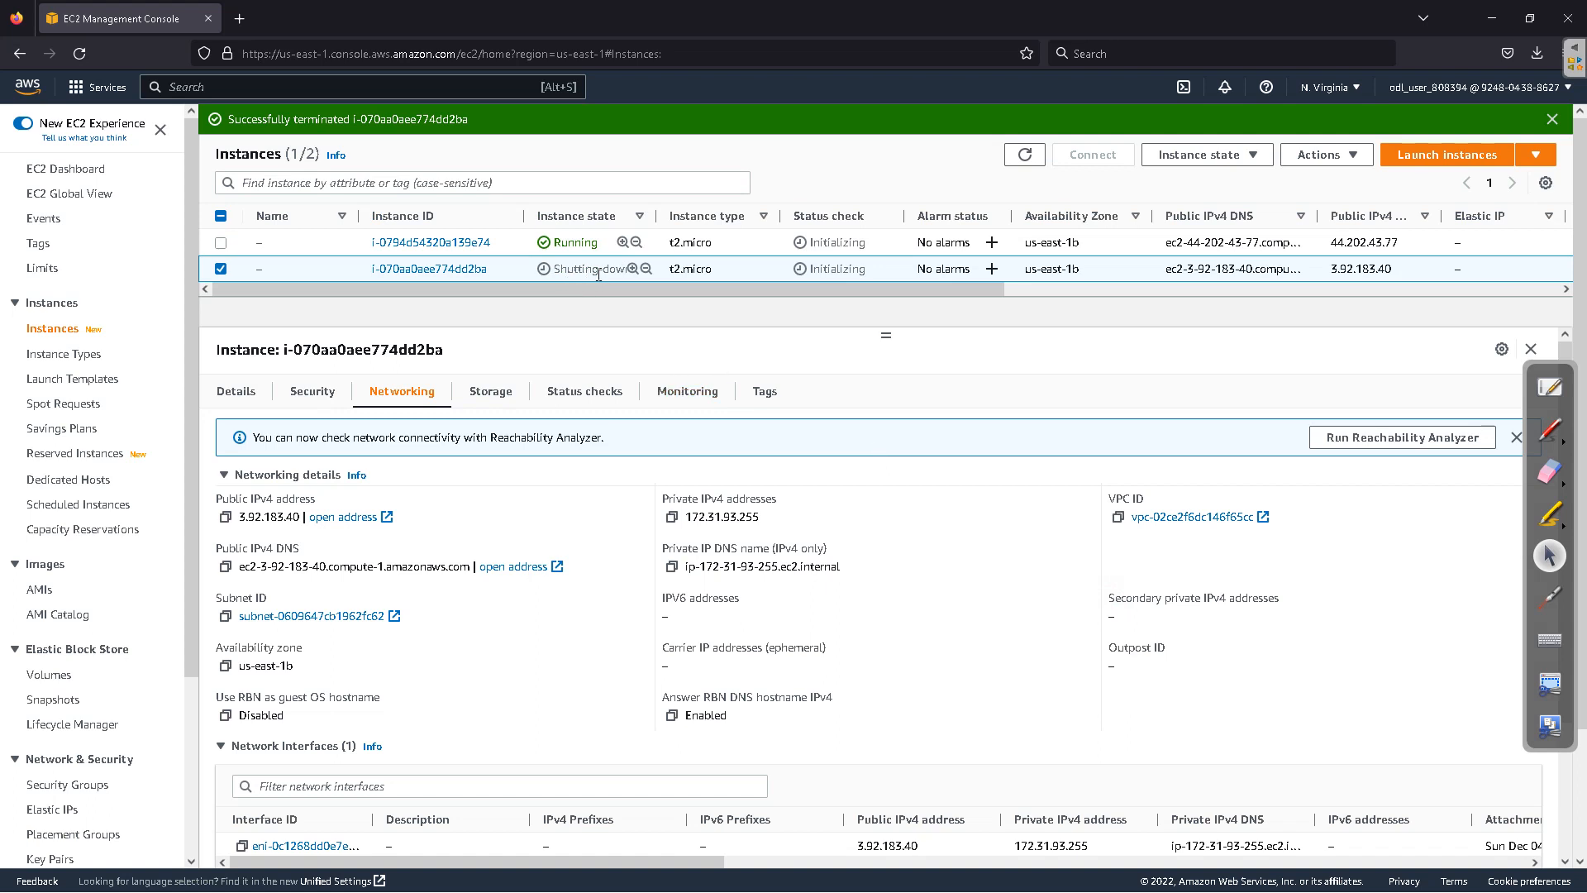
Step: Examine the state of the instance i-070aa0aee774dd2ba and refresh the instance list
left_click_drag(550, 268, 625, 273)
left_click(1024, 156)
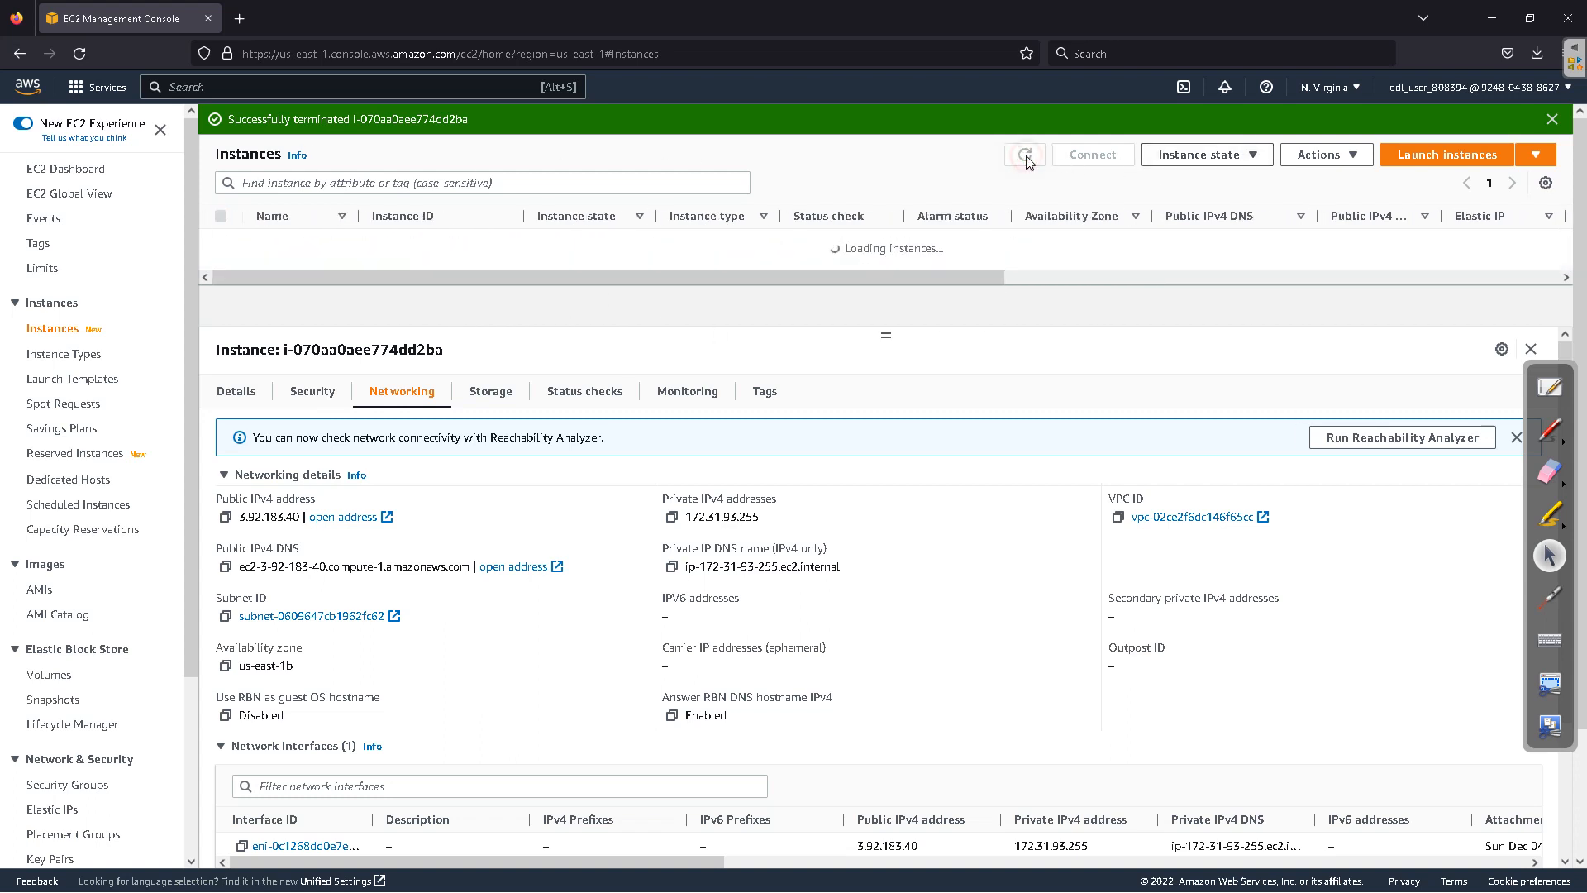
left_click(1025, 156)
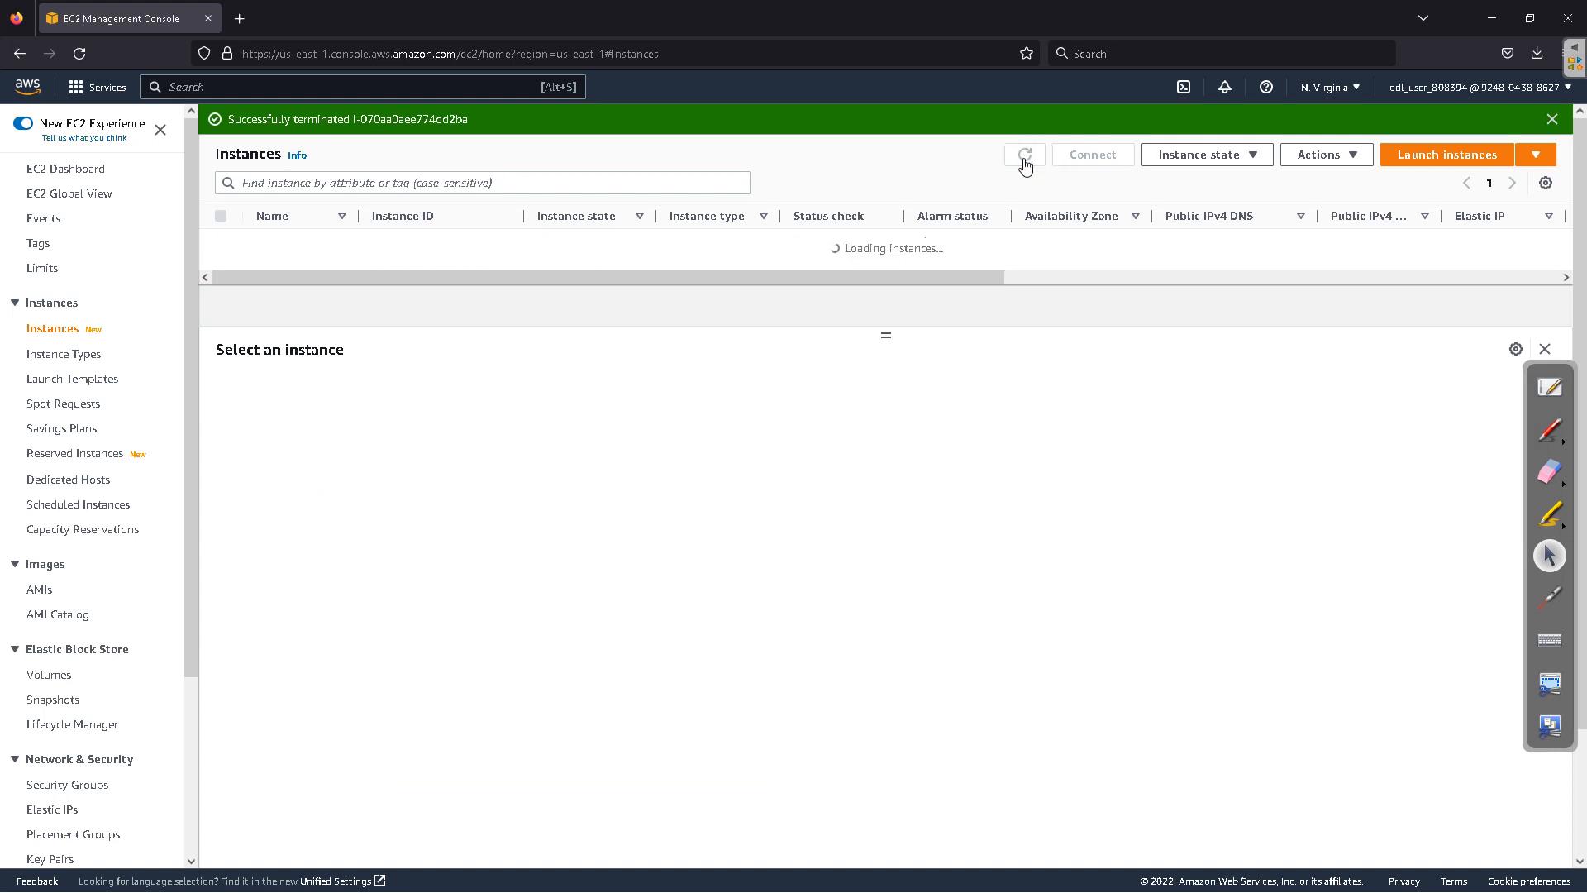
left_click(1024, 159)
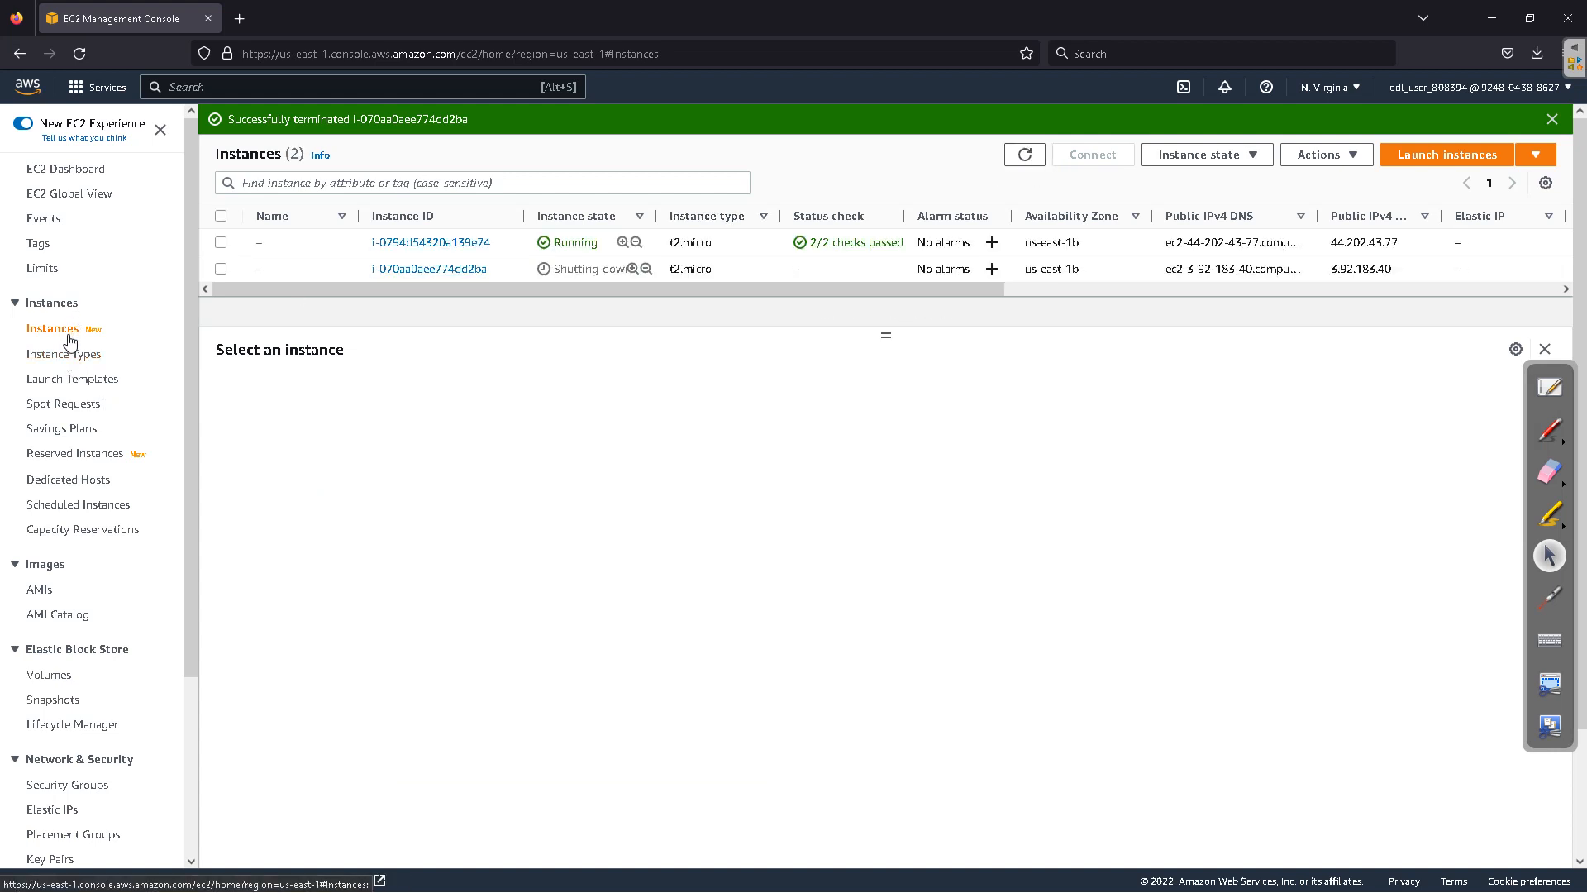
Step: Open the network interfaces list and refresh it to check the instance ID and status columns
scroll(79, 727, "down", 3)
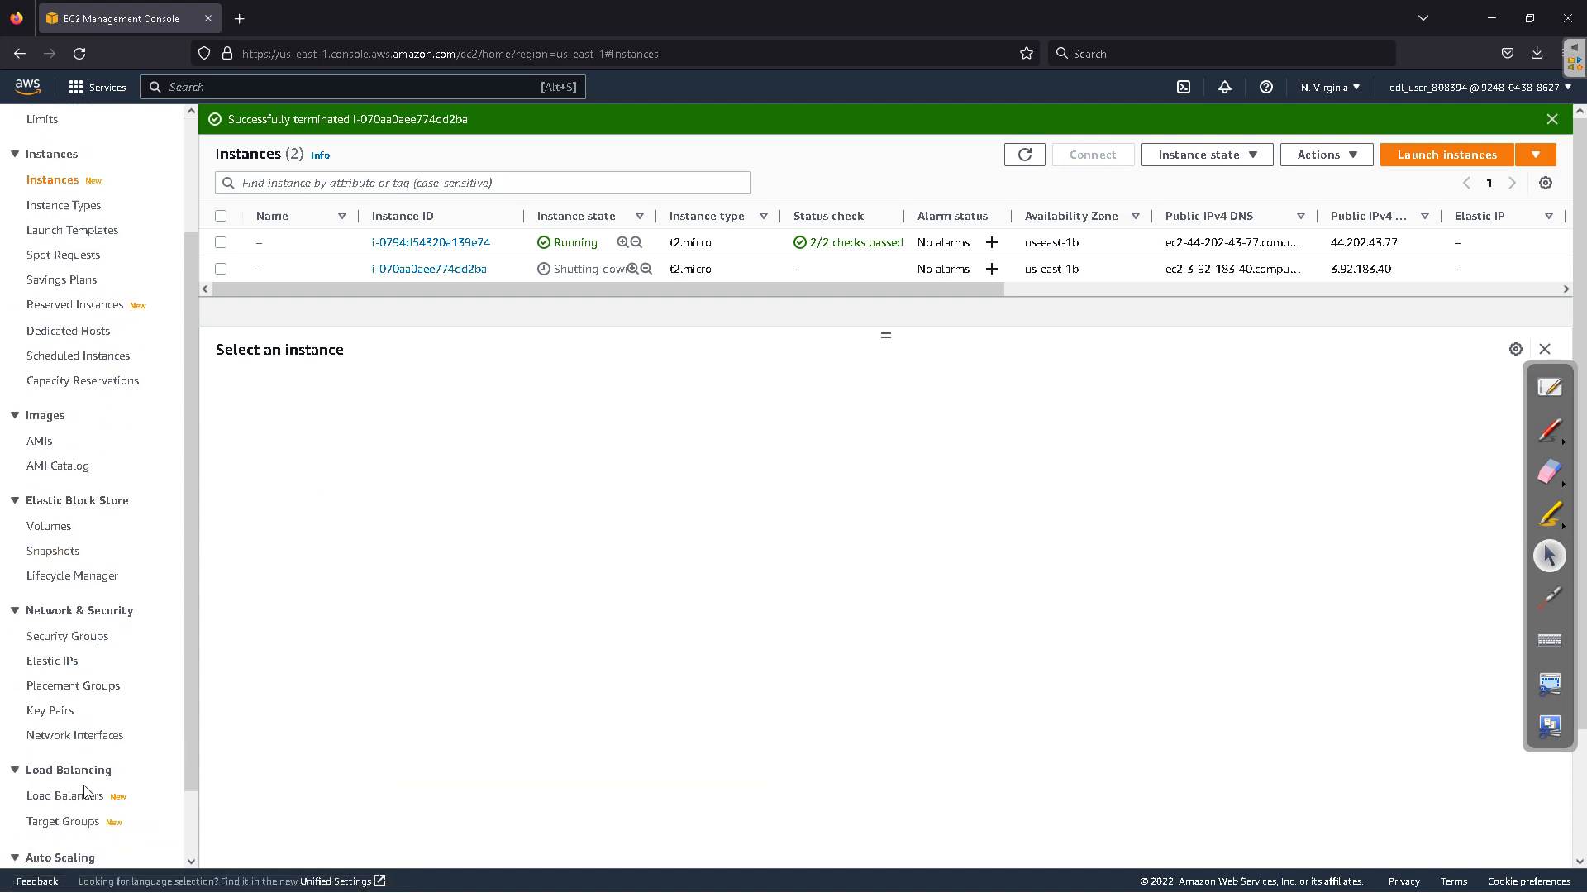
left_click(95, 734)
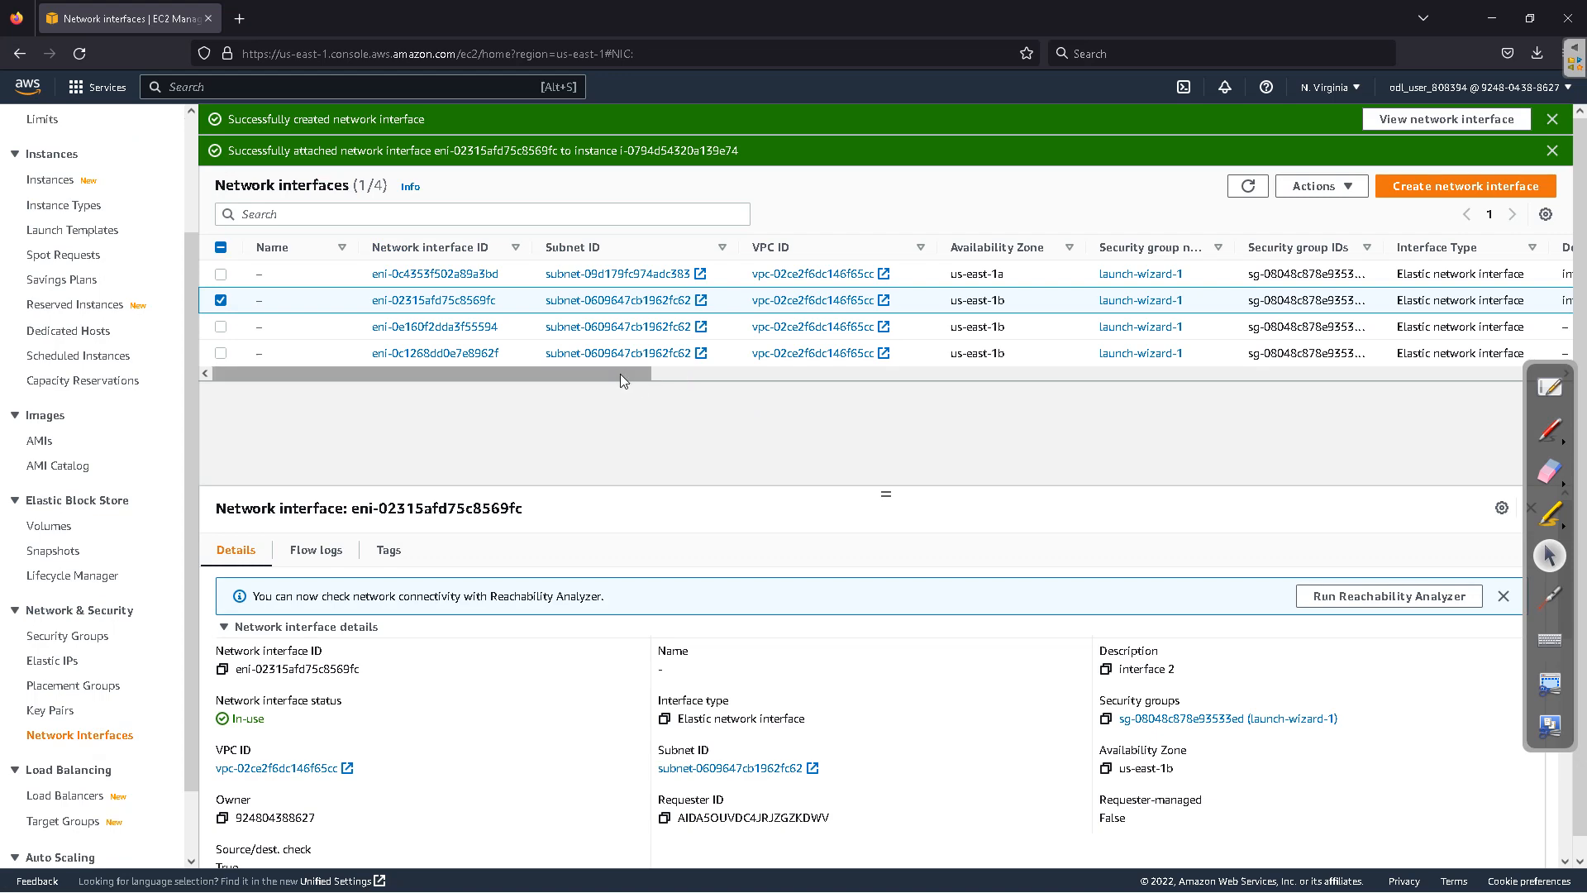
left_click_drag(620, 373, 844, 382)
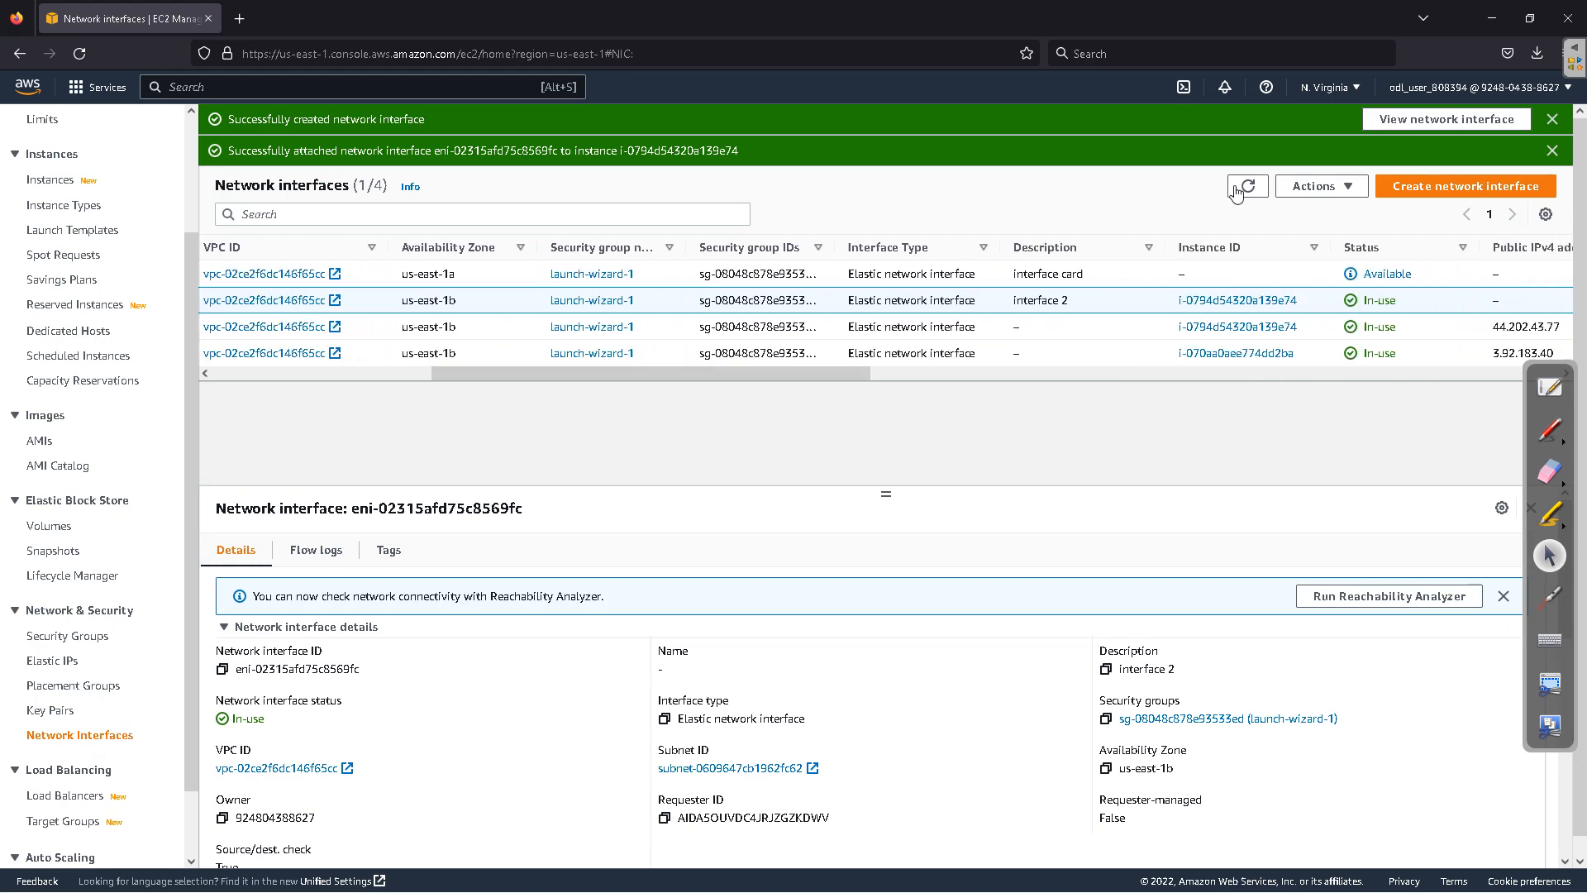
left_click(1248, 186)
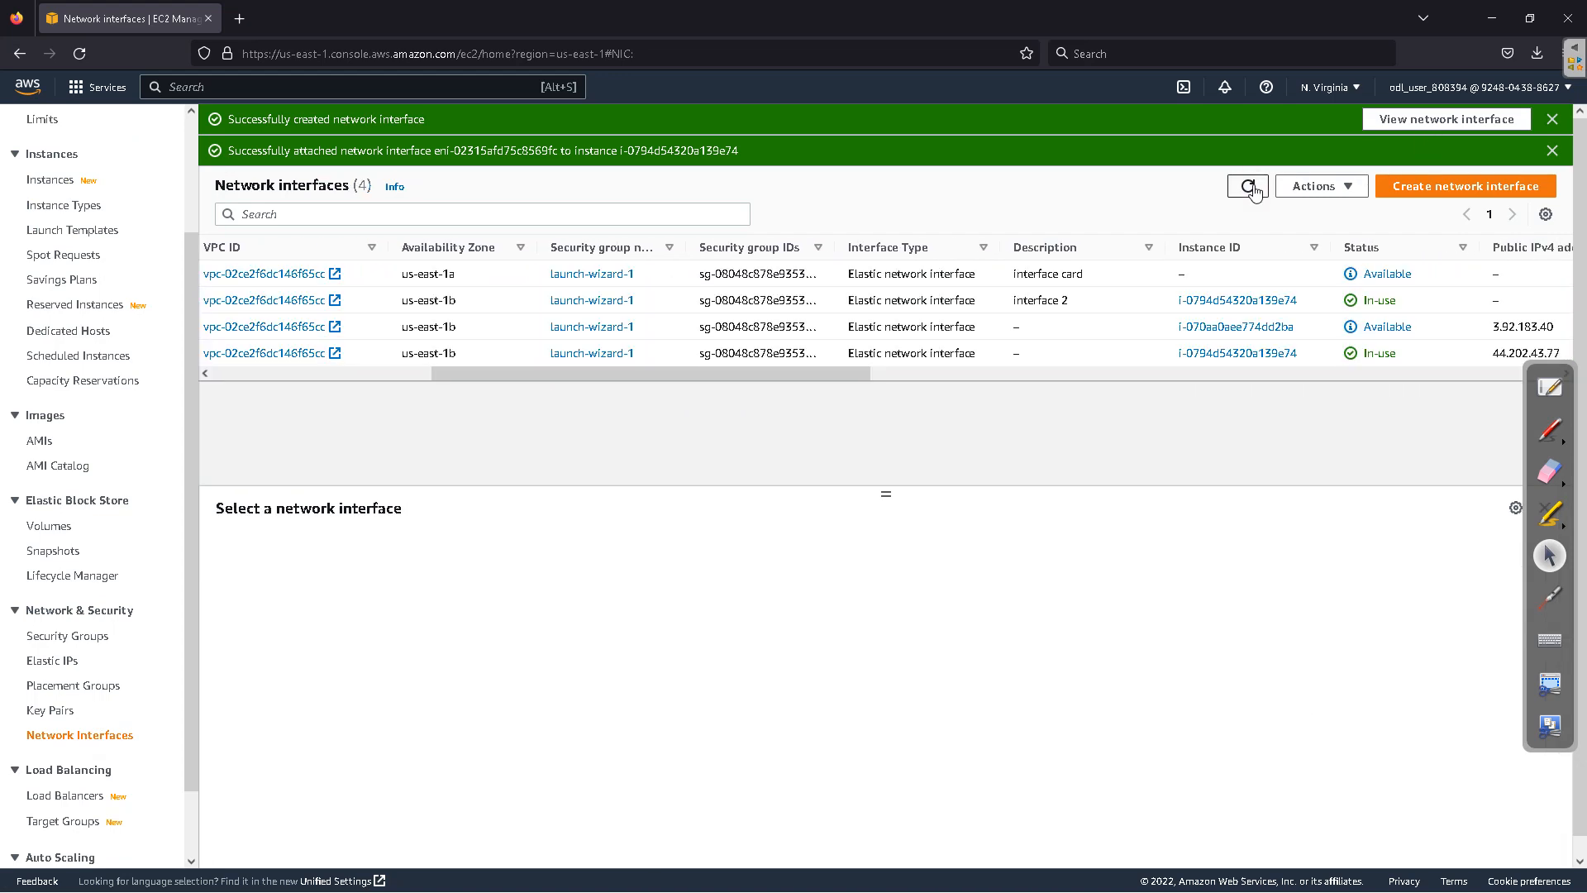
left_click(1248, 186)
left_click(1248, 186)
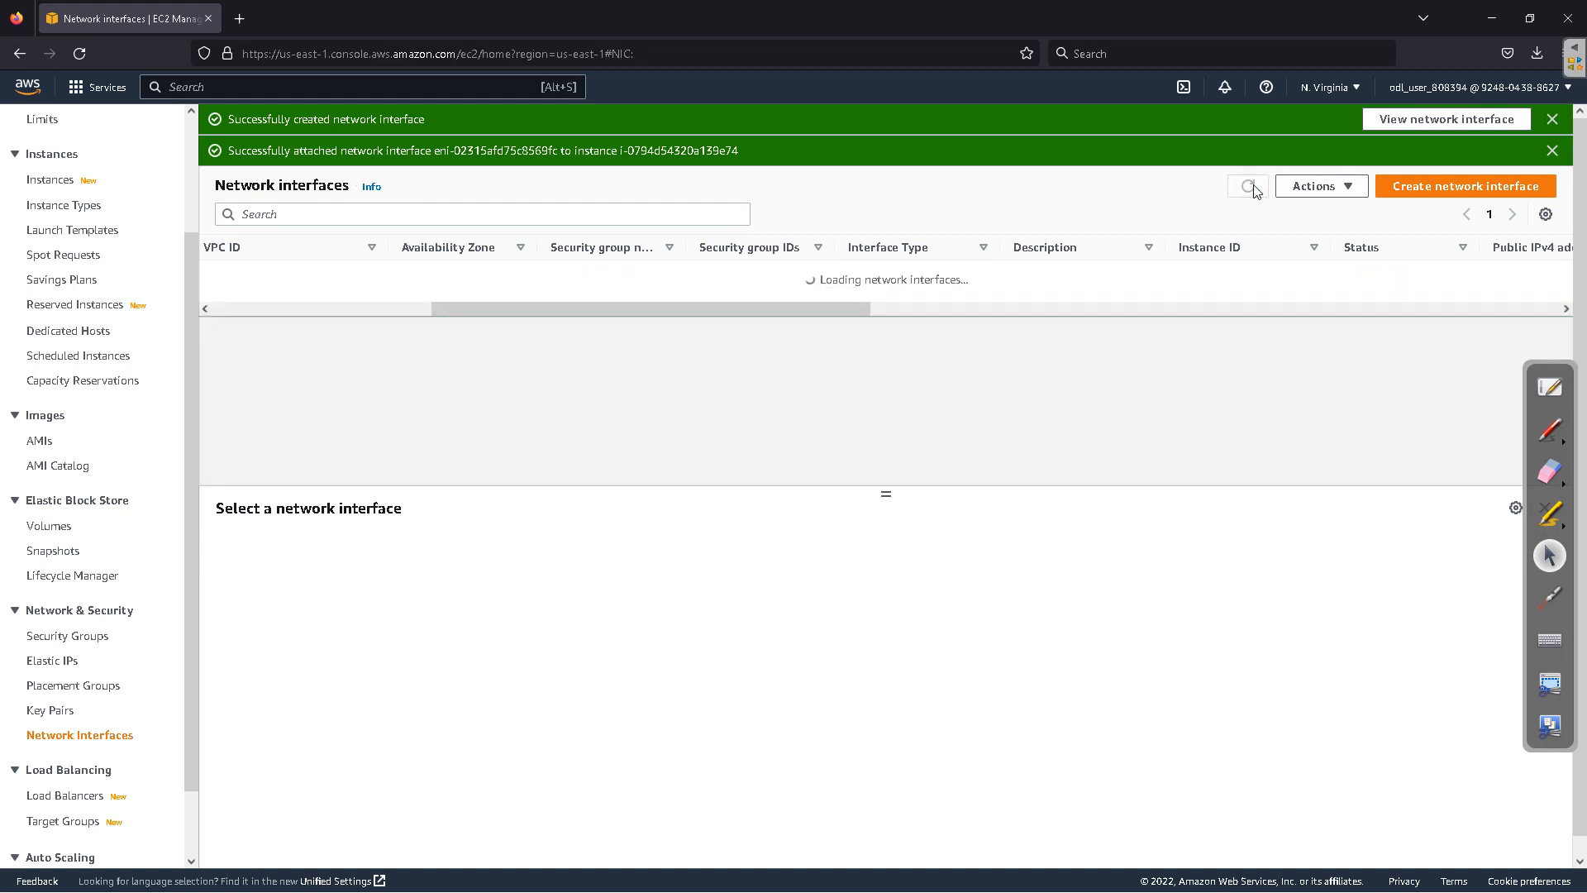
left_click(1248, 186)
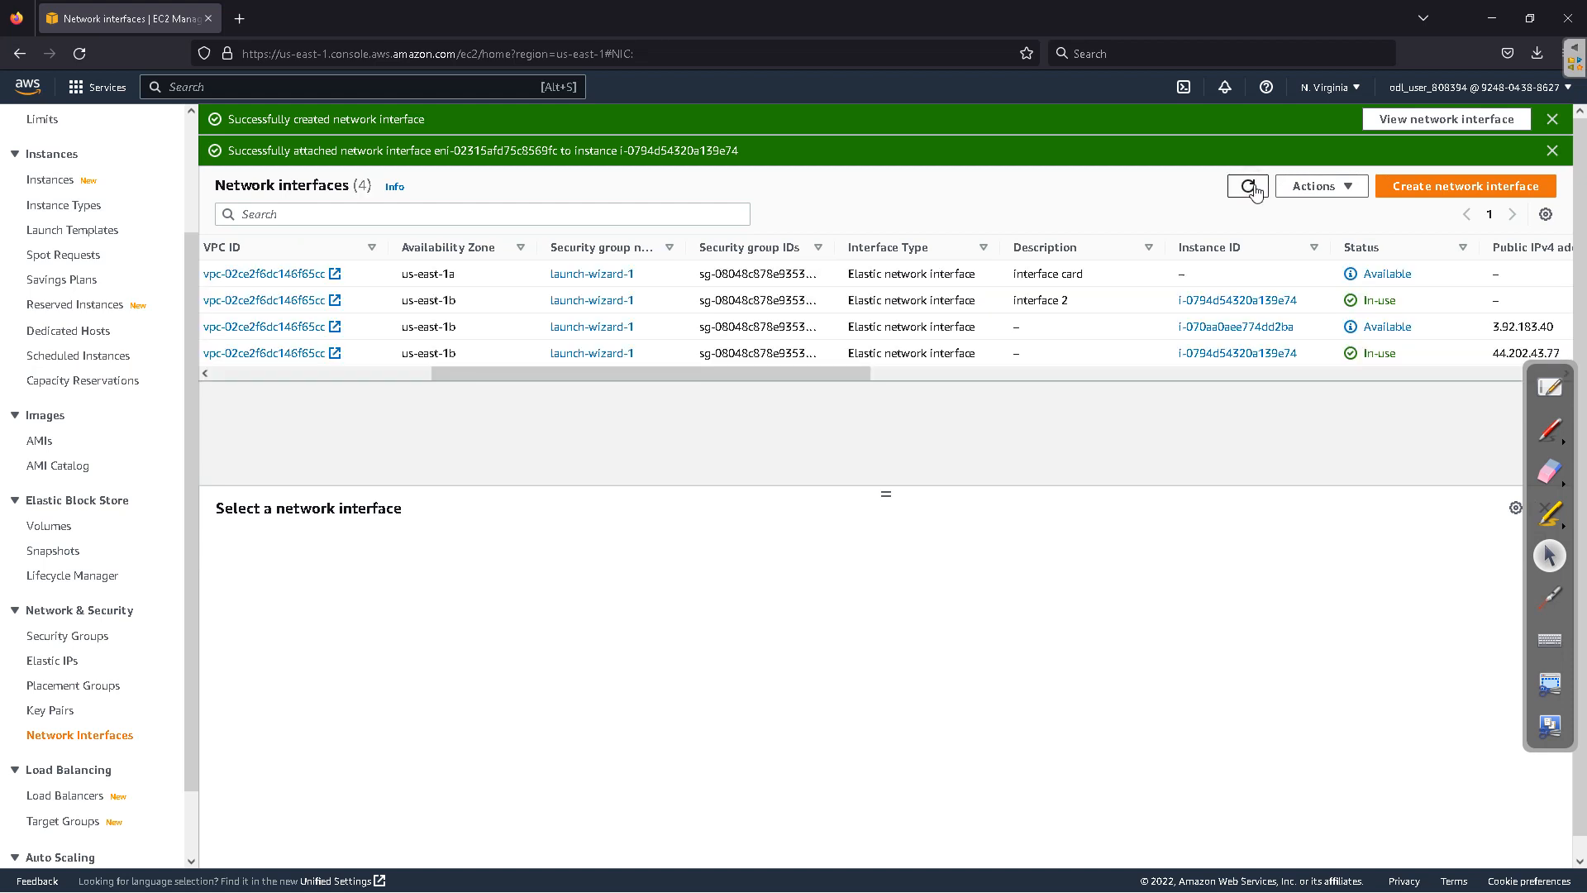
Step: Select the network interface belonging to instance i-070aa0aee774dd2ba and highlight its status
left_click_drag(765, 372, 927, 382)
left_click_drag(1038, 329, 890, 382)
mouse_move(957, 329)
left_mouse_down()
mouse_move(1008, 330)
mouse_move(941, 334)
left_mouse_up()
left_click(1041, 332)
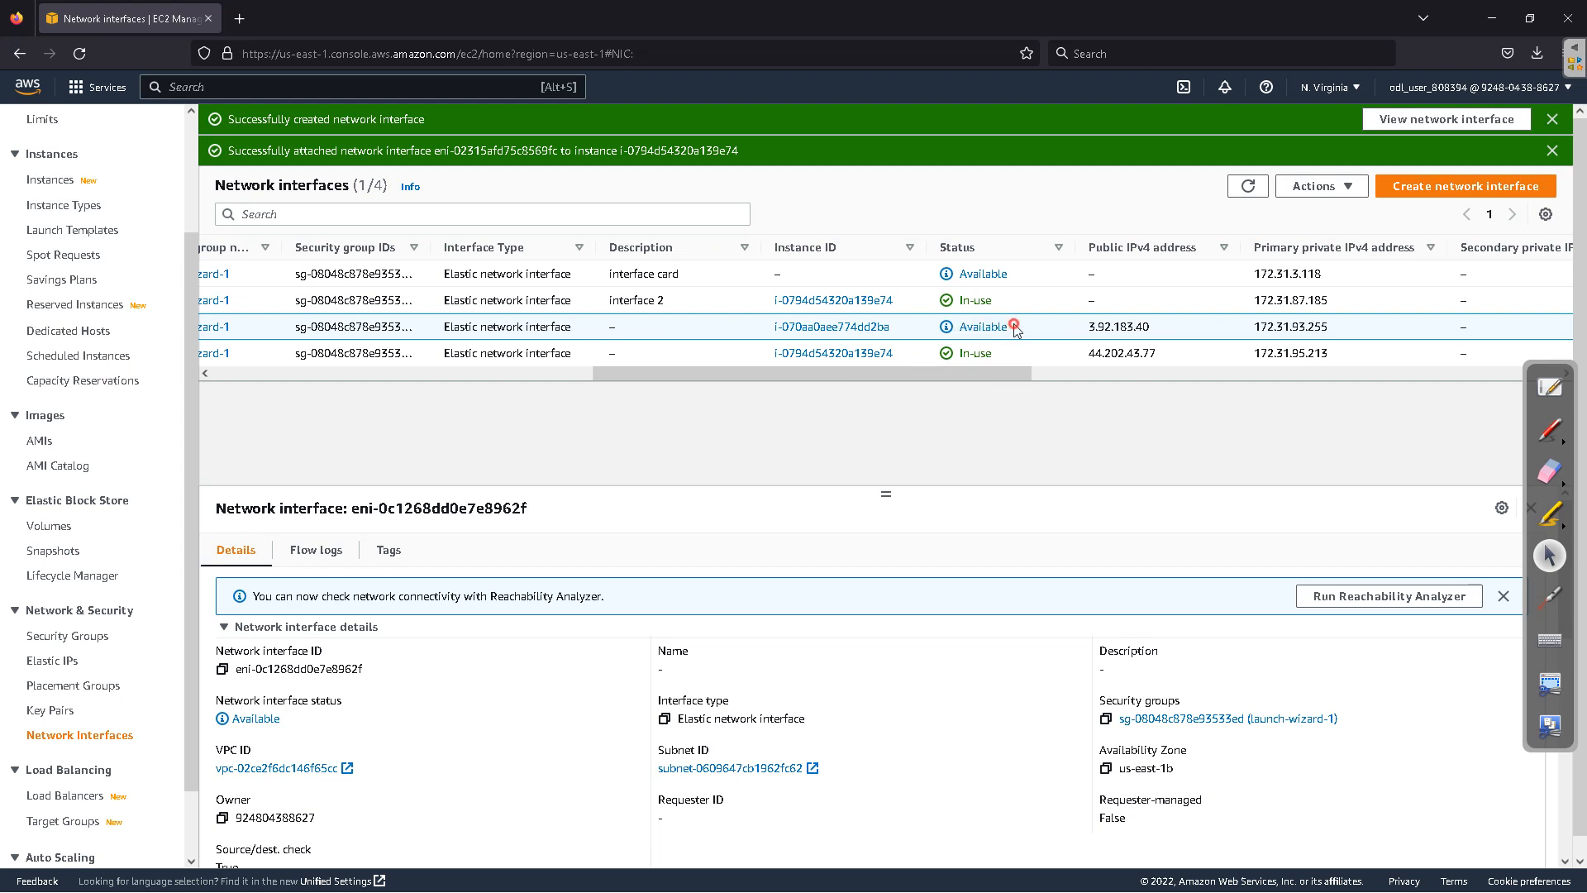
left_click_drag(988, 373, 994, 376)
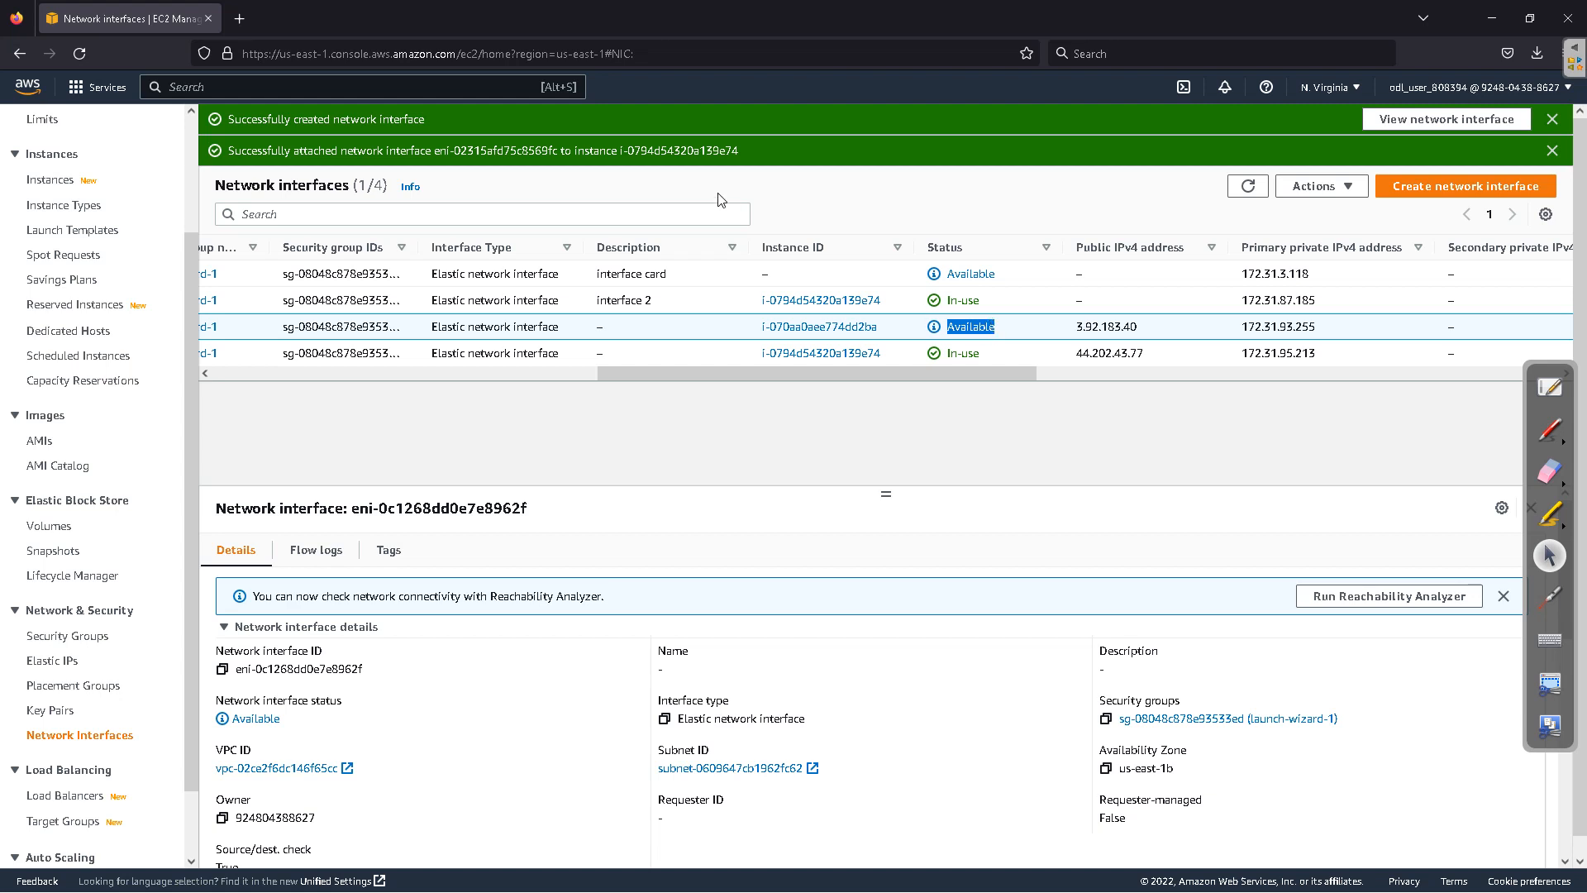
Step: Highlight the descriptions of the "interface card" and "interface 2" network interfaces and compare their instance IDs and statuses
left_click_drag(592, 274, 683, 273)
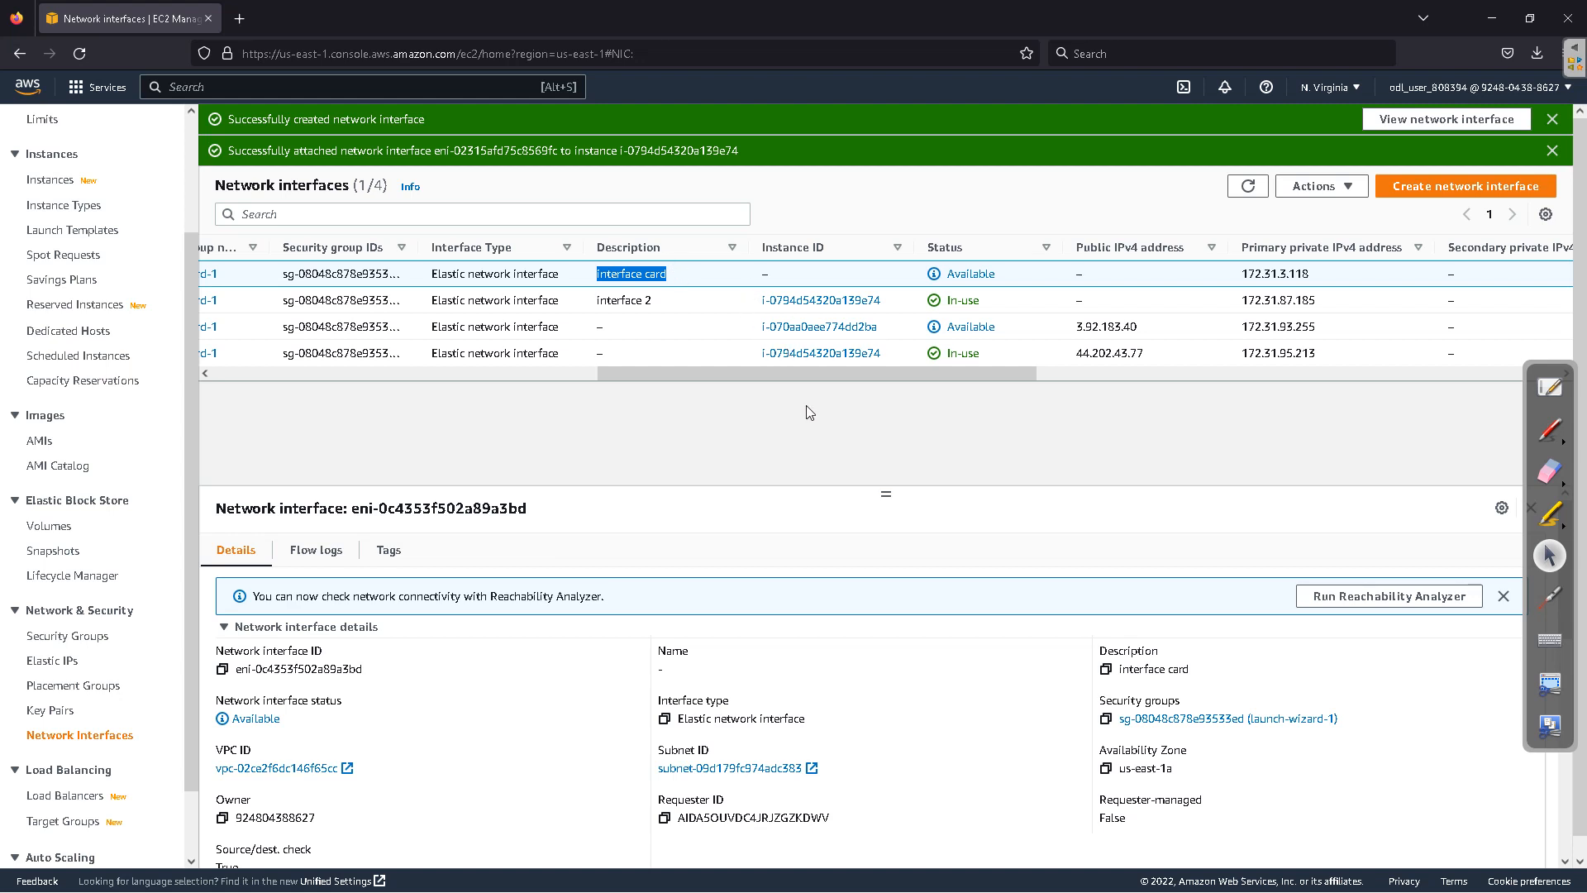
left_click_drag(786, 377, 679, 380)
left_click_drag(932, 299, 882, 300)
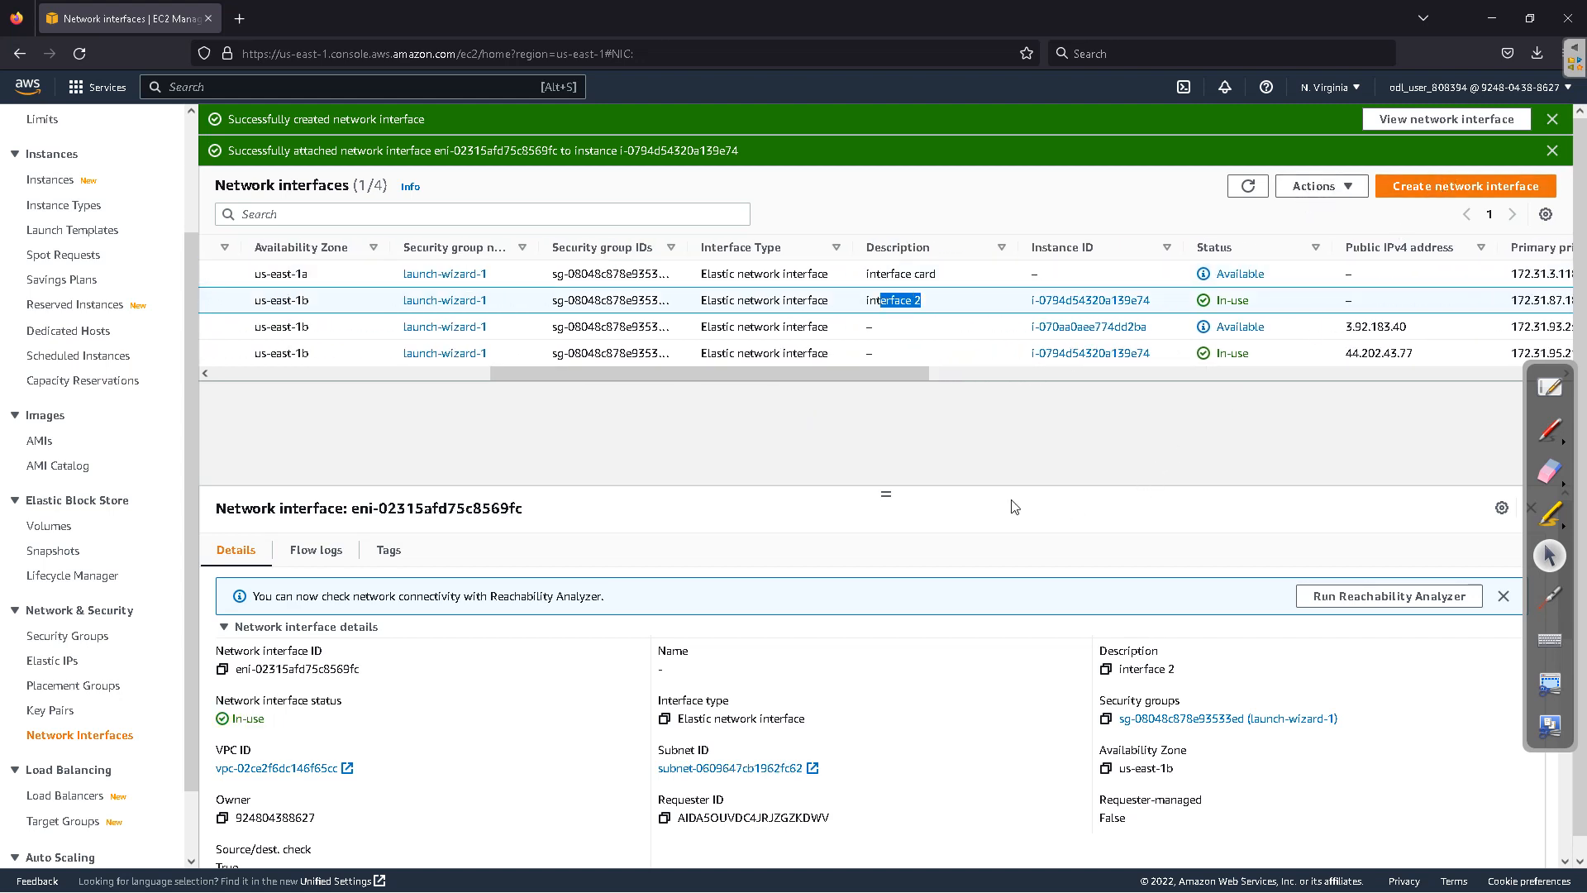
left_click_drag(820, 371, 944, 390)
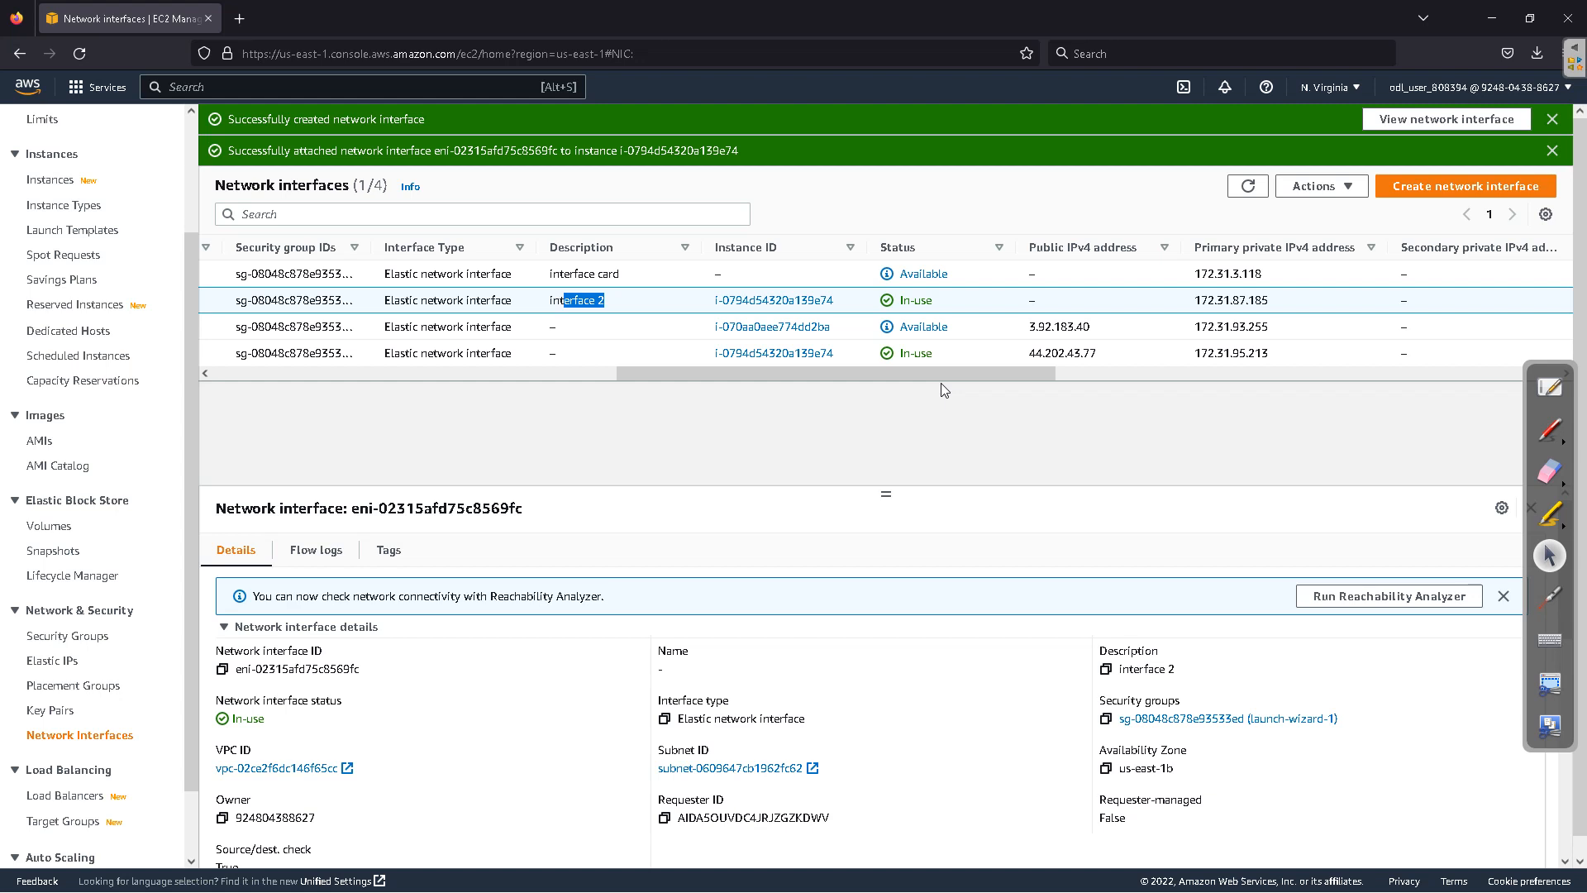
Step: Return to the instance list and check the state of both instances
left_click(62, 186)
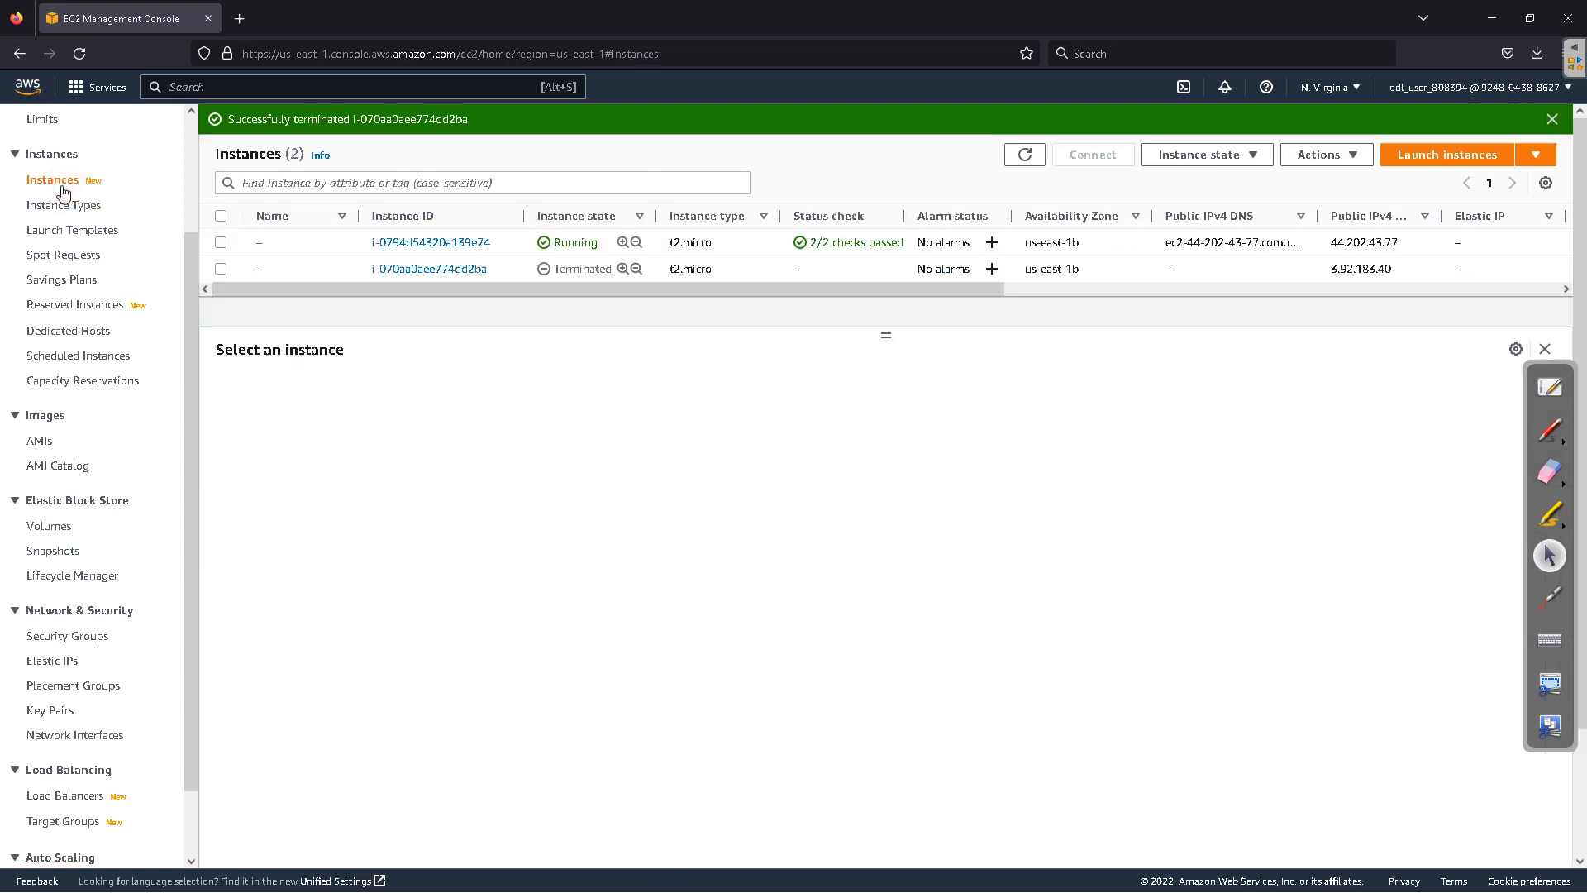
left_click_drag(496, 288, 415, 298)
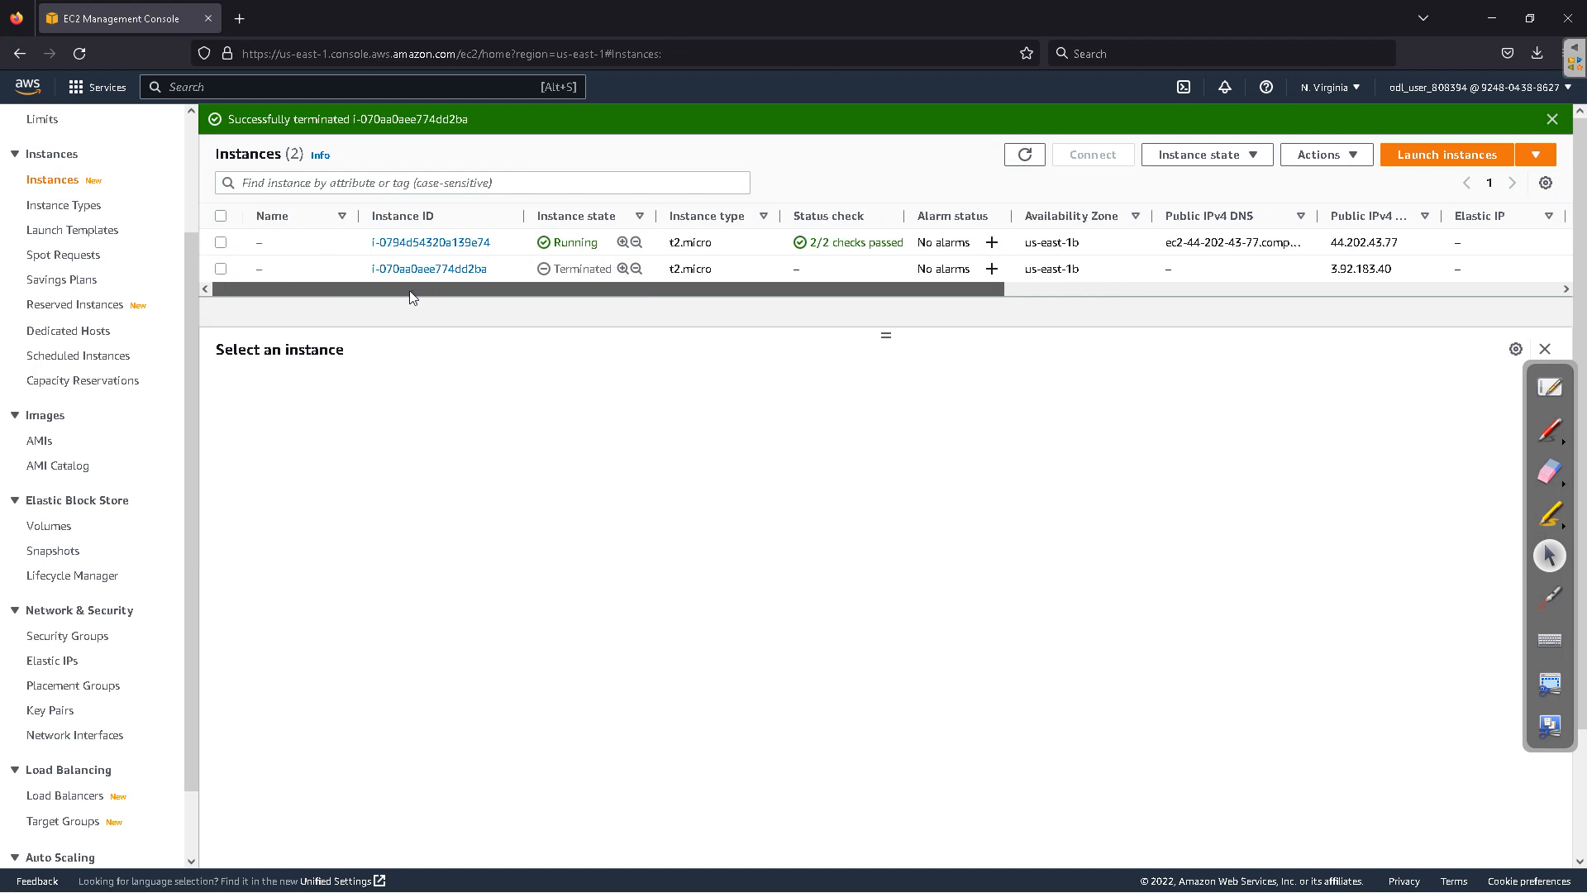